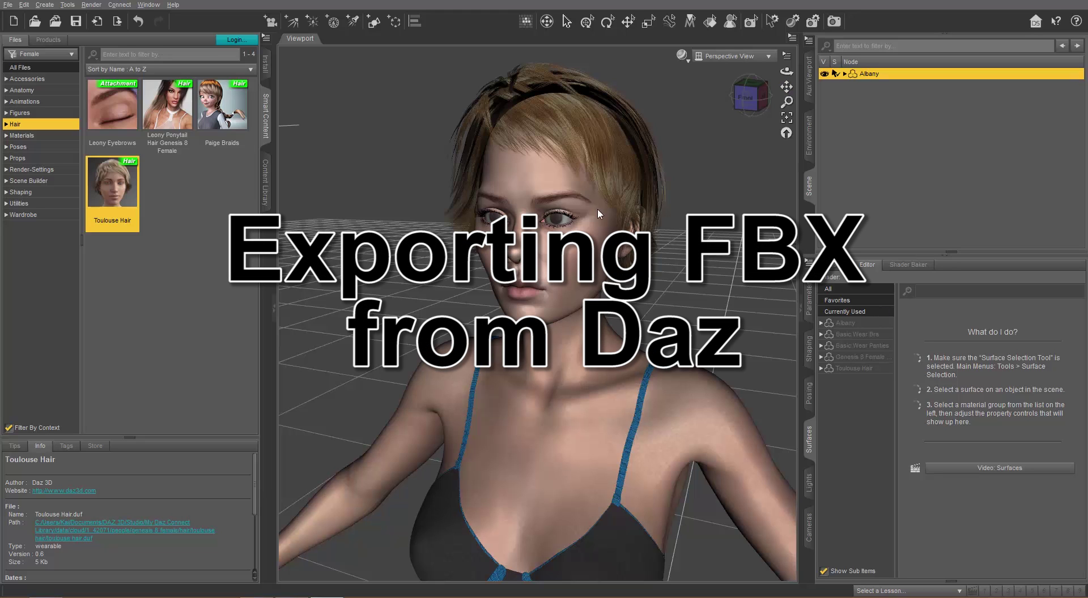
Find the eye materials for the Albany figure and apply the Albany Eyes 04 preset
{"action": "left_click", "coordinate": [35, 112]}
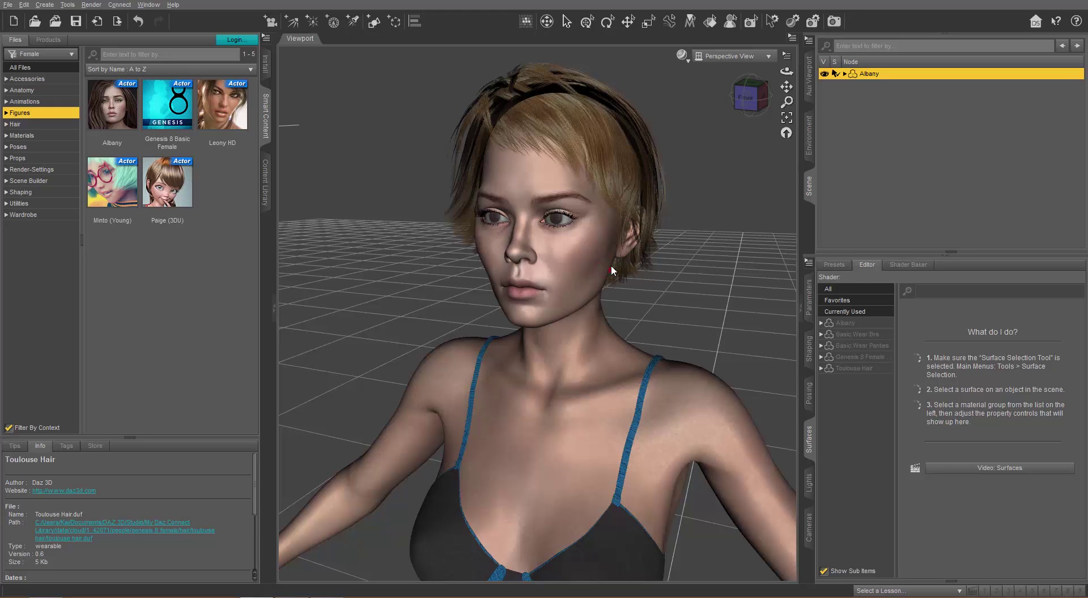
{"action": "left_click", "coordinate": [26, 136]}
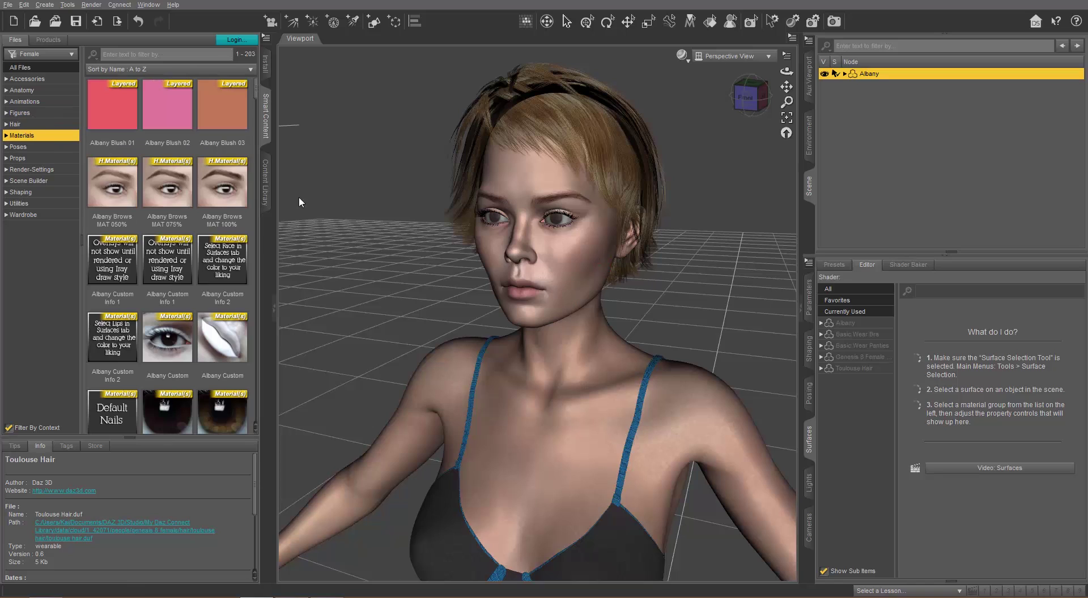
{"action": "left_click", "coordinate": [146, 55]}
{"action": "type", "text": "eyes"}
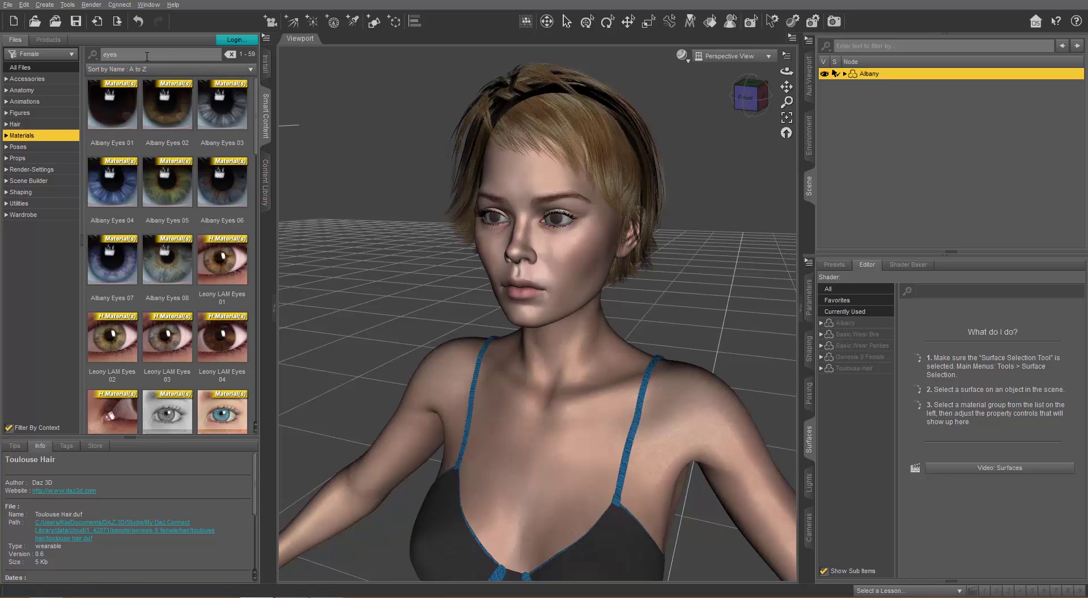
{"action": "double_click", "coordinate": [125, 170]}
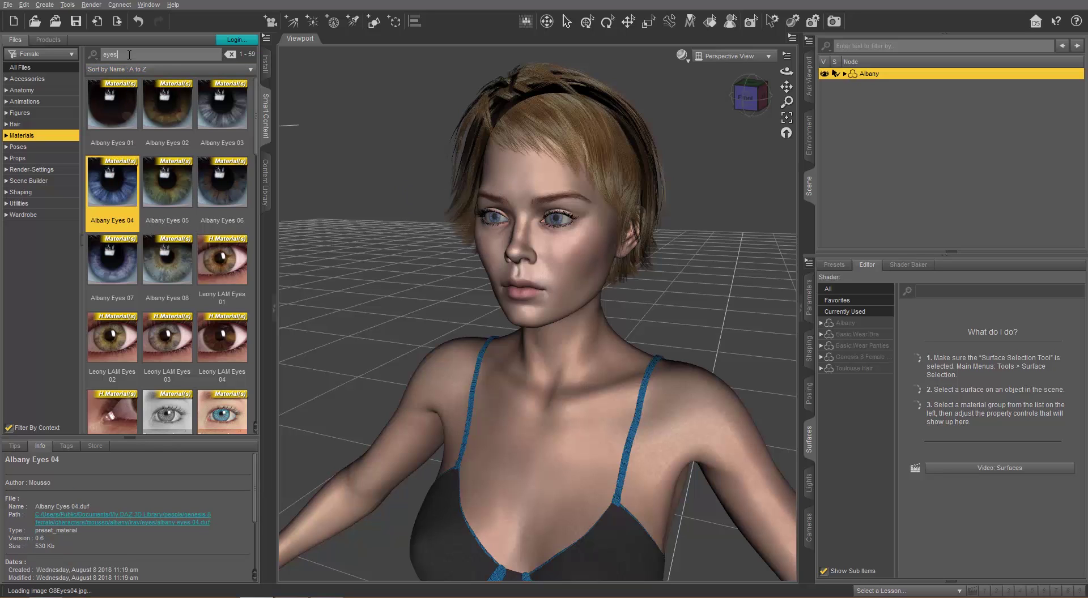
Filter the materials for lips and apply the Albany Lips 06 preset to the figure
{"action": "double_click", "coordinate": [129, 55]}
{"action": "key", "text": "BackSpace"}
{"action": "type", "text": "lips"}
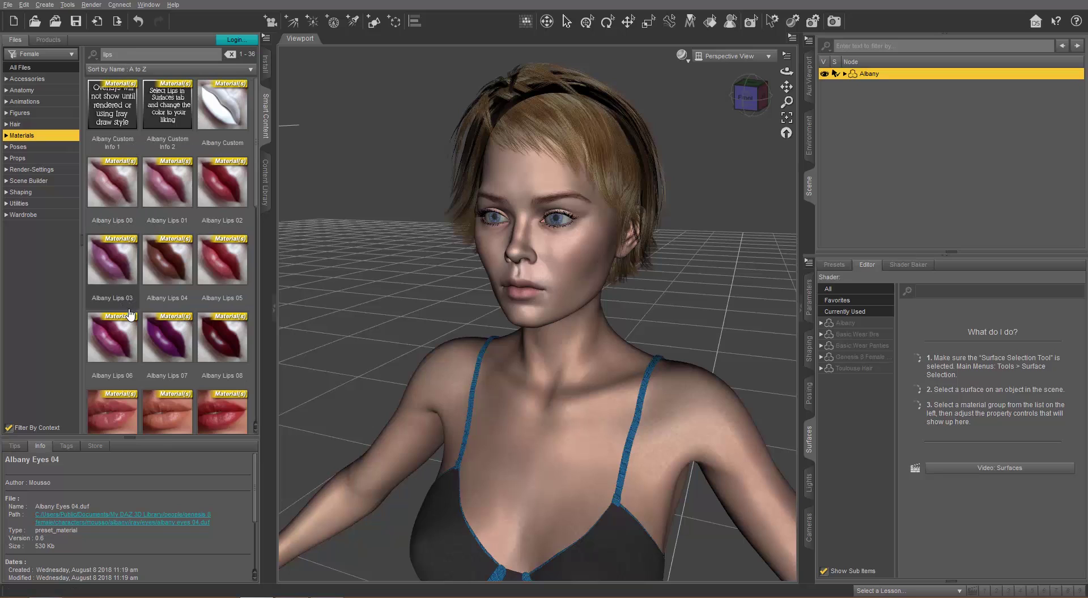
{"action": "double_click", "coordinate": [128, 337]}
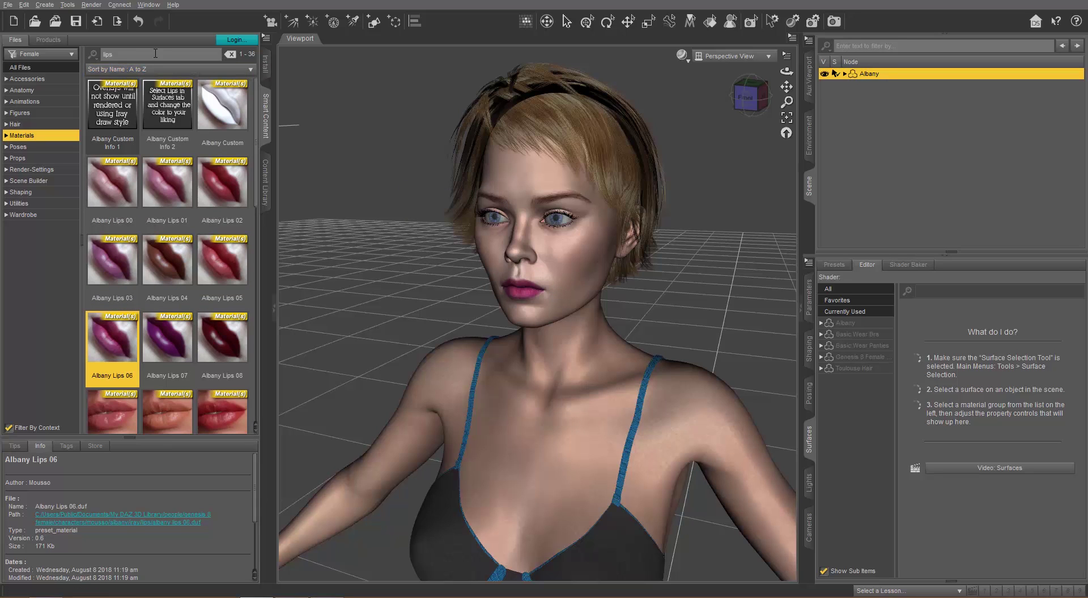
Filter the materials for "mu" and apply the Albany MU 09 makeup preset to the figure
{"action": "double_click", "coordinate": [102, 54]}
{"action": "type", "text": "mu"}
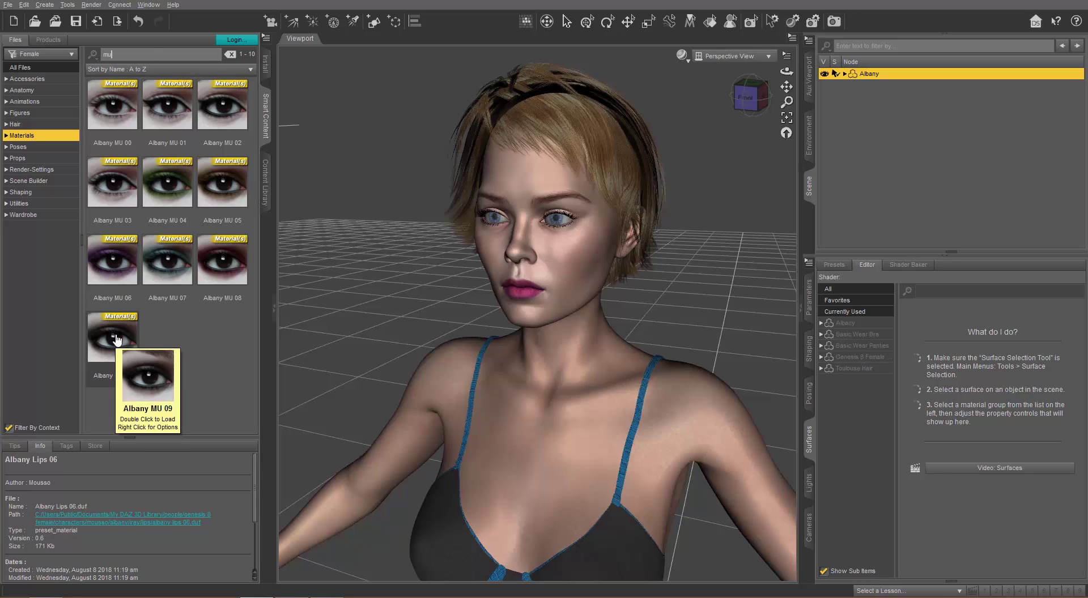
{"action": "double_click", "coordinate": [117, 339]}
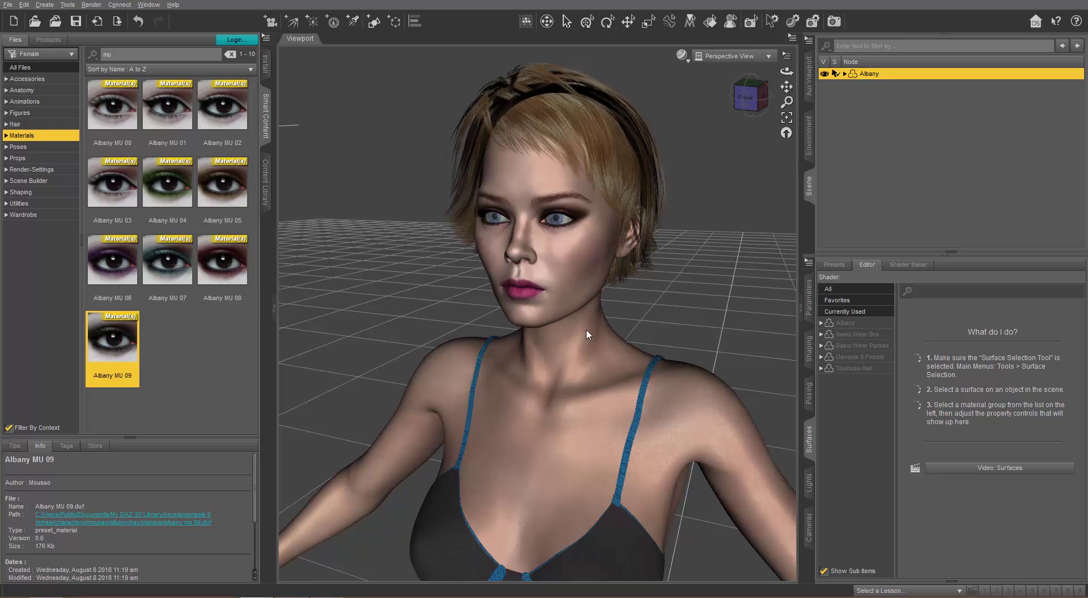
{"action": "left_click", "coordinate": [562, 272]}
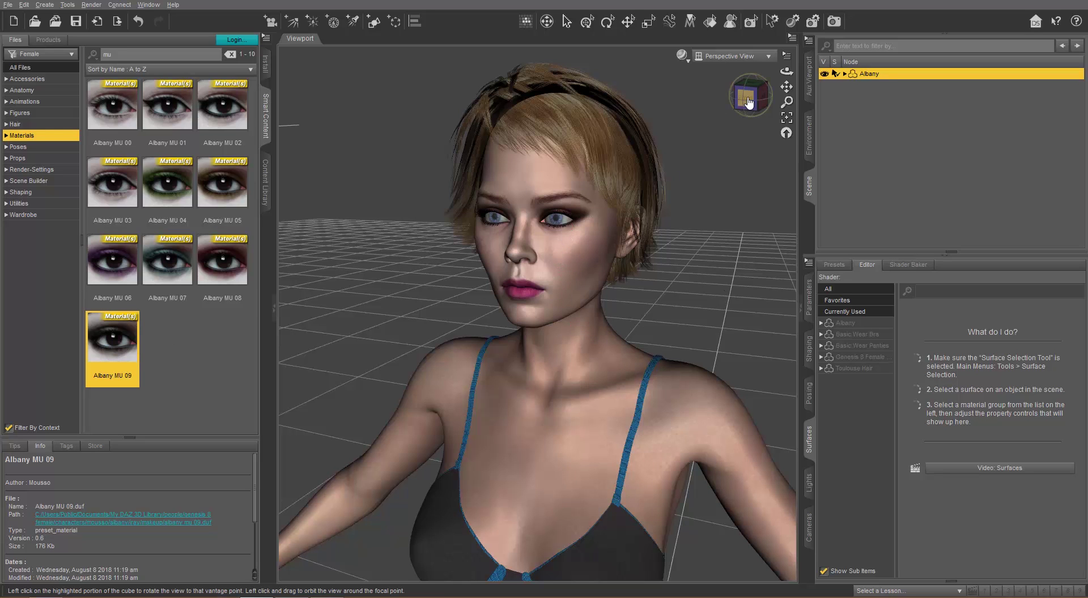
{"action": "left_click_drag", "start_coordinate": [747, 98], "coordinate": [716, 101]}
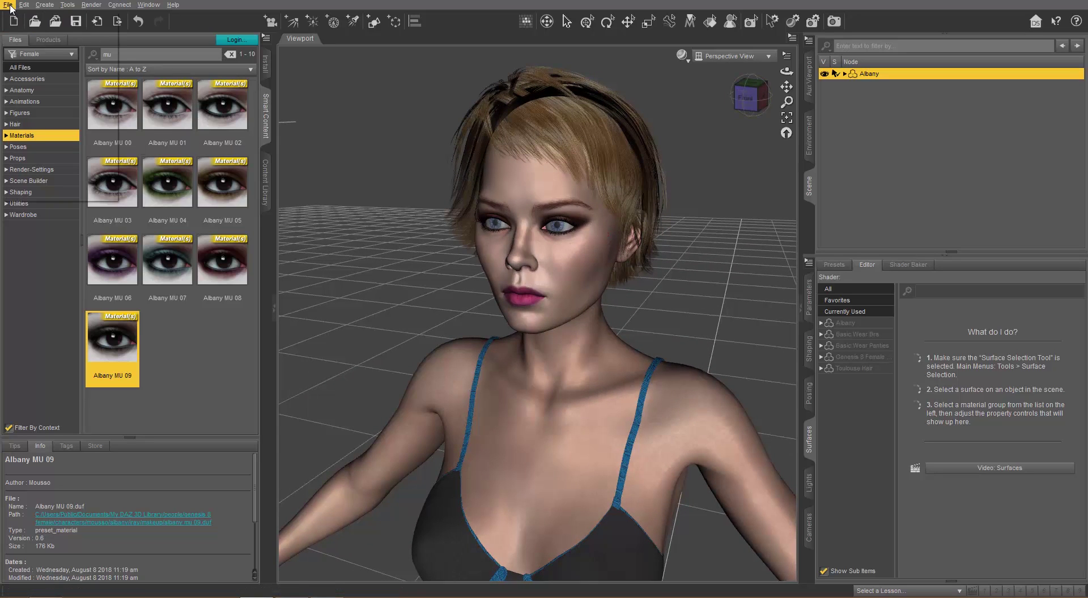
{"action": "left_click", "coordinate": [9, 5]}
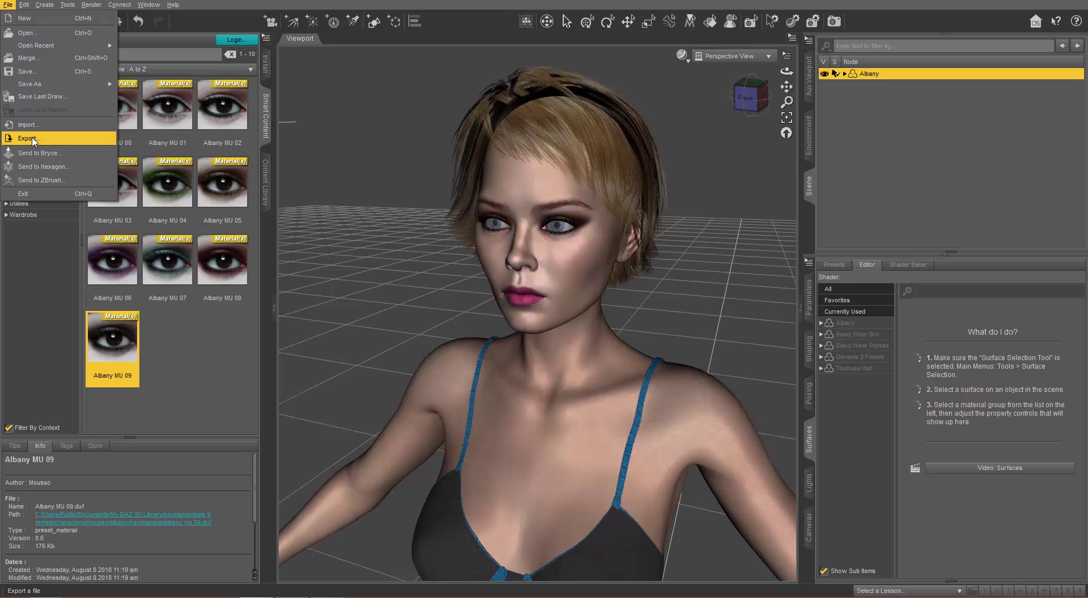
{"action": "left_click", "coordinate": [28, 139]}
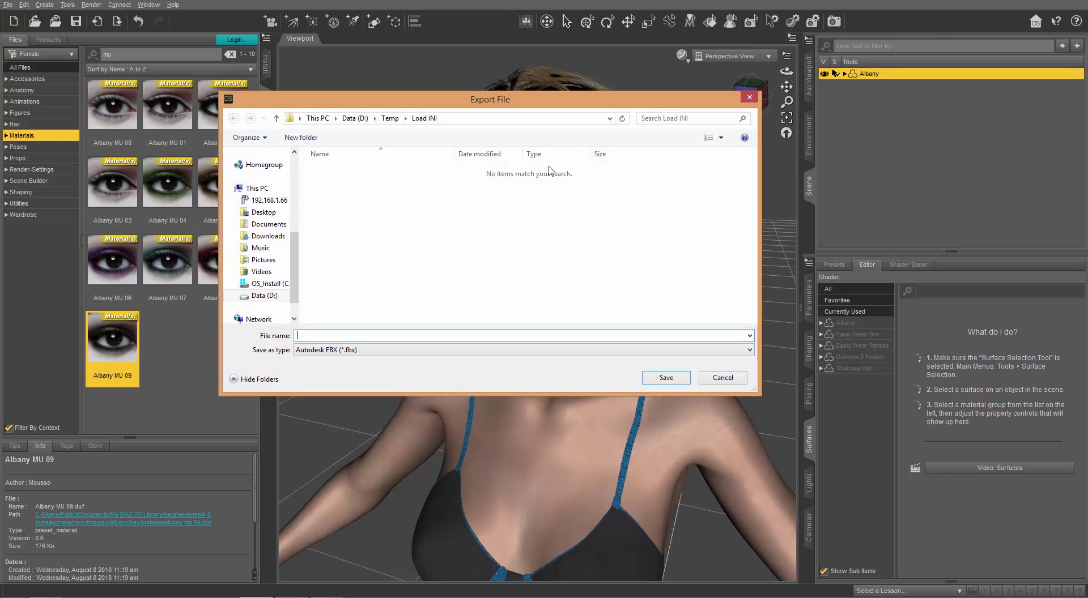
{"action": "type", "text": "Albany"}
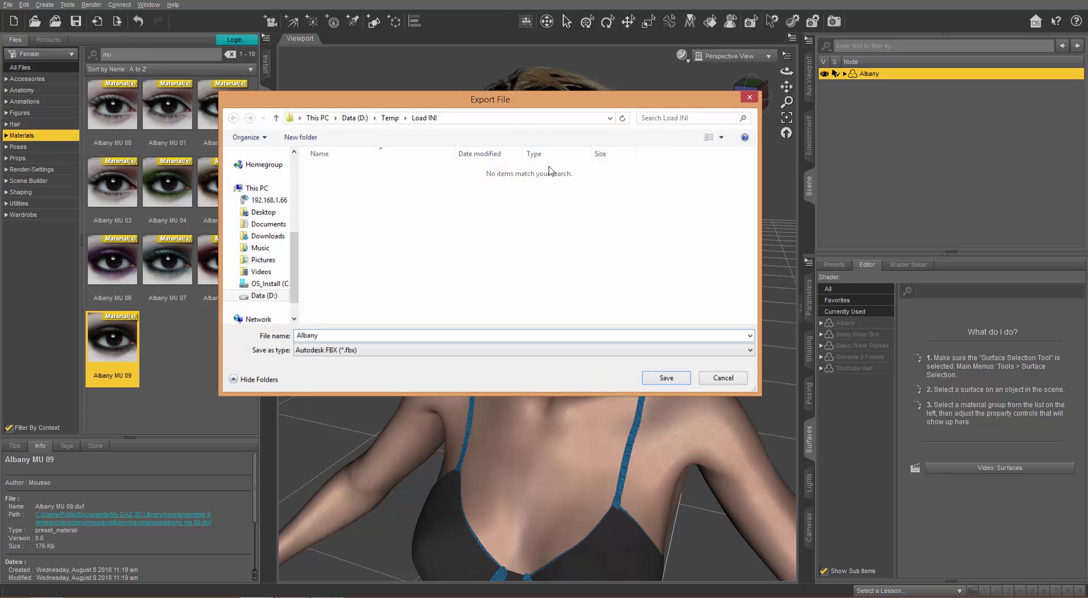
{"action": "key", "text": "Return"}
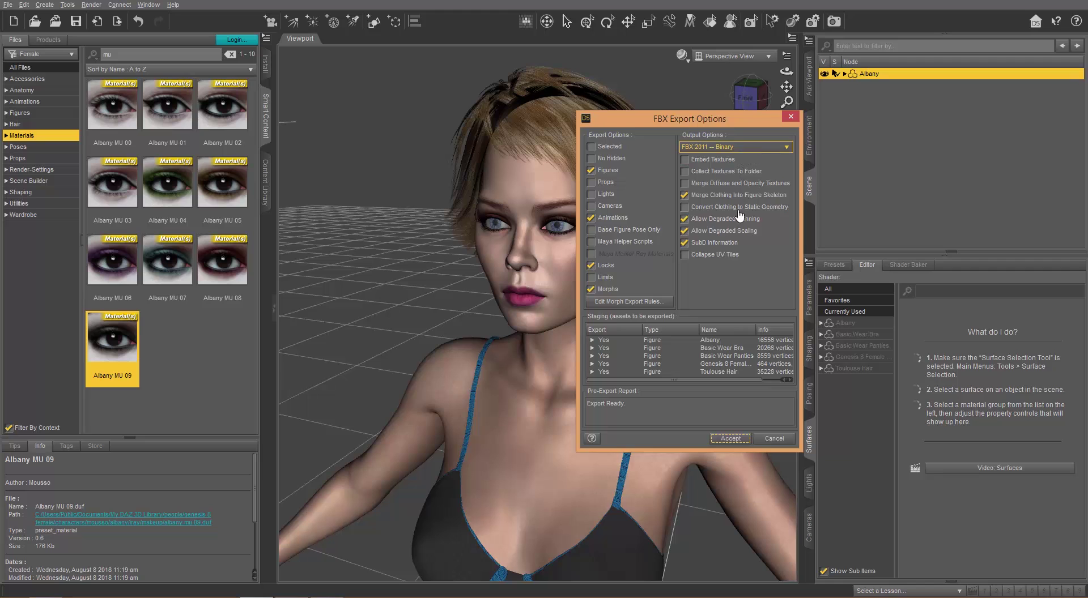
{"action": "left_click", "coordinate": [780, 432]}
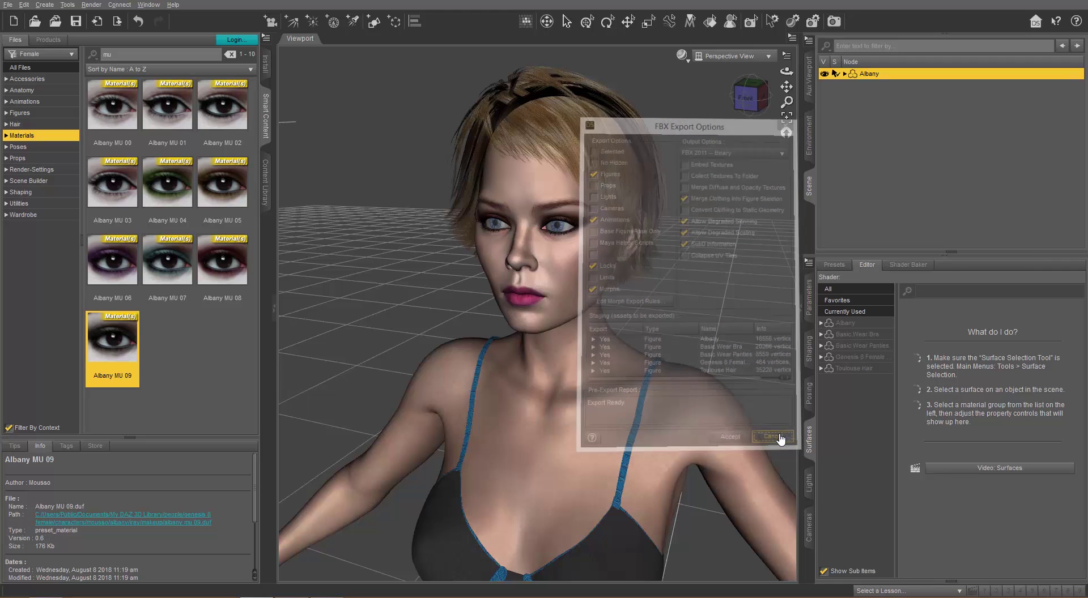
Switch to Character Creator, find the IBL Sunset project's file on disk and go up to the Character Creator 3 Template folder
{"action": "key", "text": "alt+Tab"}
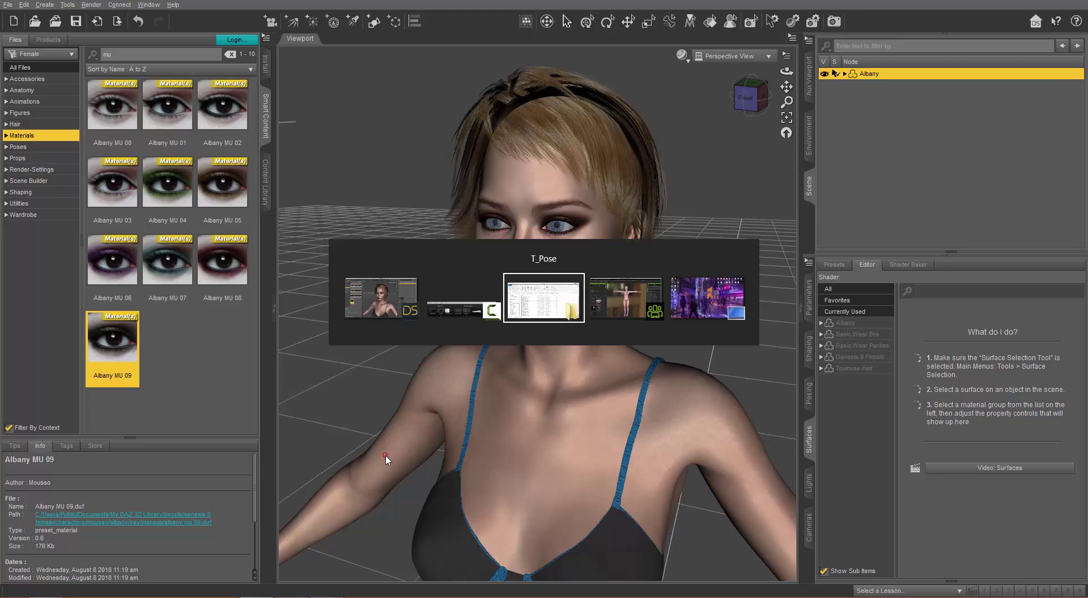
{"action": "right_click", "coordinate": [142, 386]}
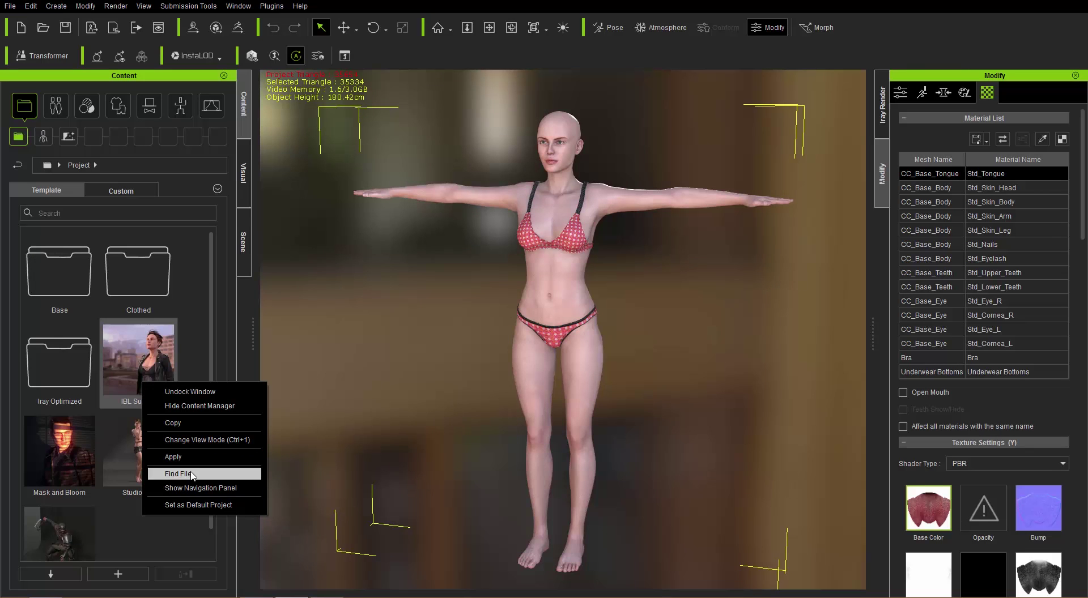
{"action": "left_click", "coordinate": [227, 470]}
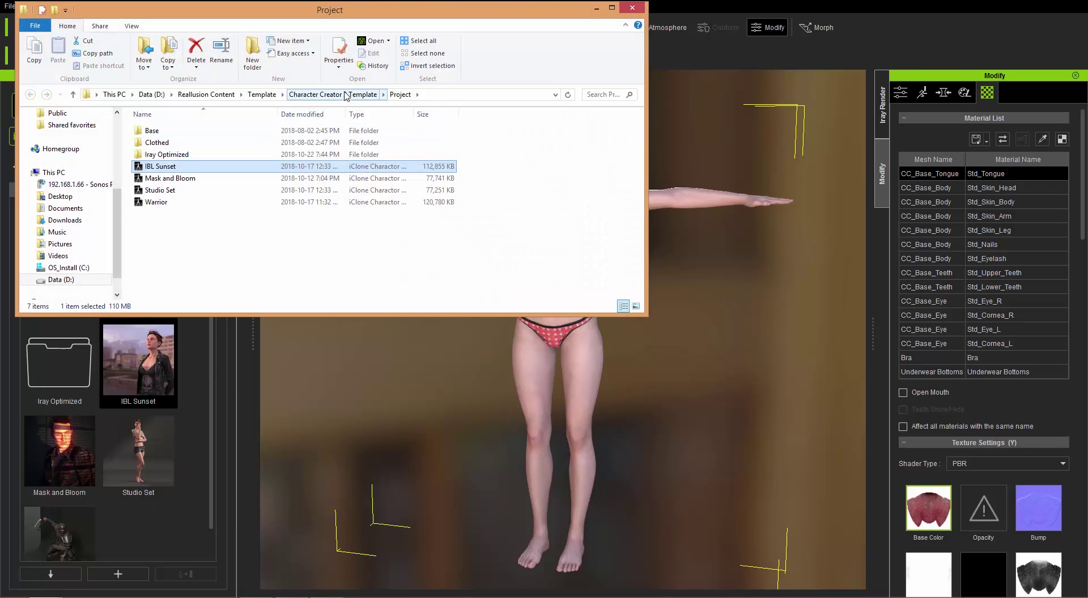
{"action": "left_click", "coordinate": [345, 96]}
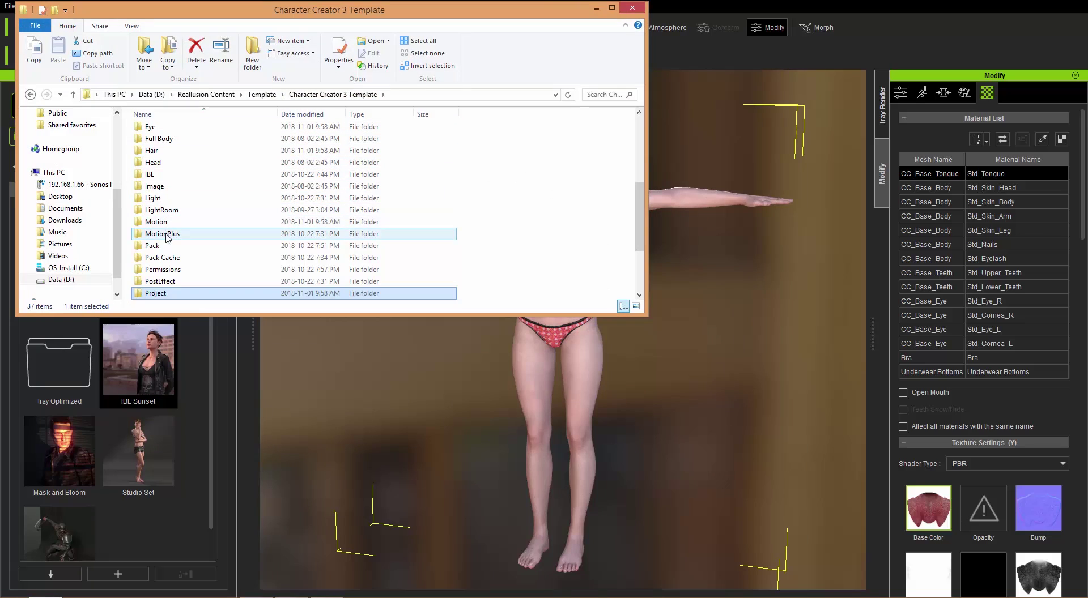
Open the T_Pose folder inside DazResource and apply the G8FemaleT_pose file to the Albany figure in Daz Studio
{"action": "left_click", "coordinate": [168, 176]}
{"action": "scroll", "coordinate": [172, 184], "scroll_direction": "up", "scroll_amount": 2}
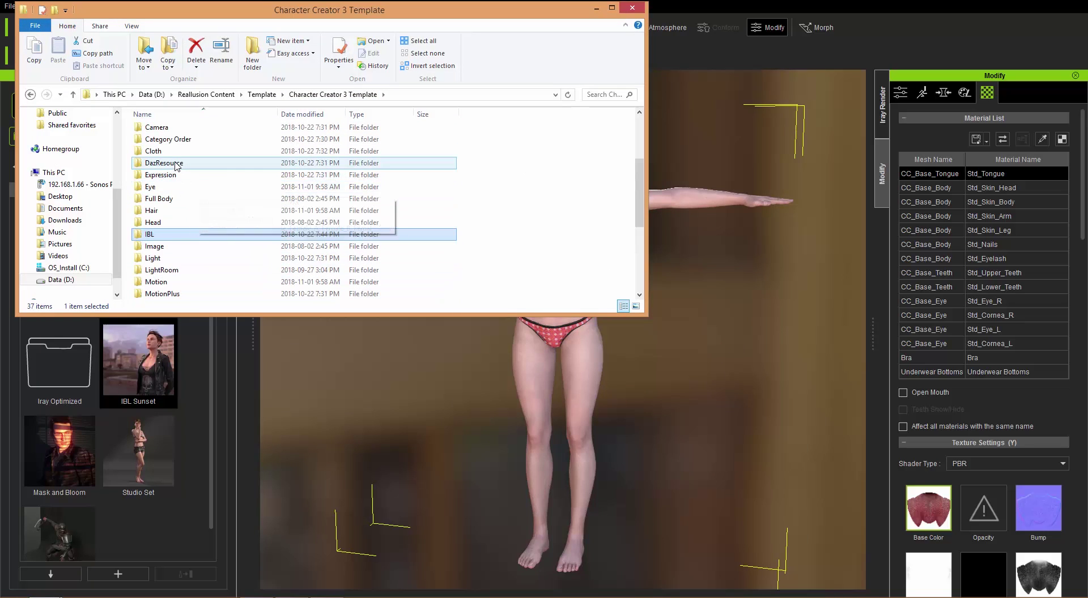
{"action": "double_click", "coordinate": [176, 165]}
{"action": "double_click", "coordinate": [170, 131]}
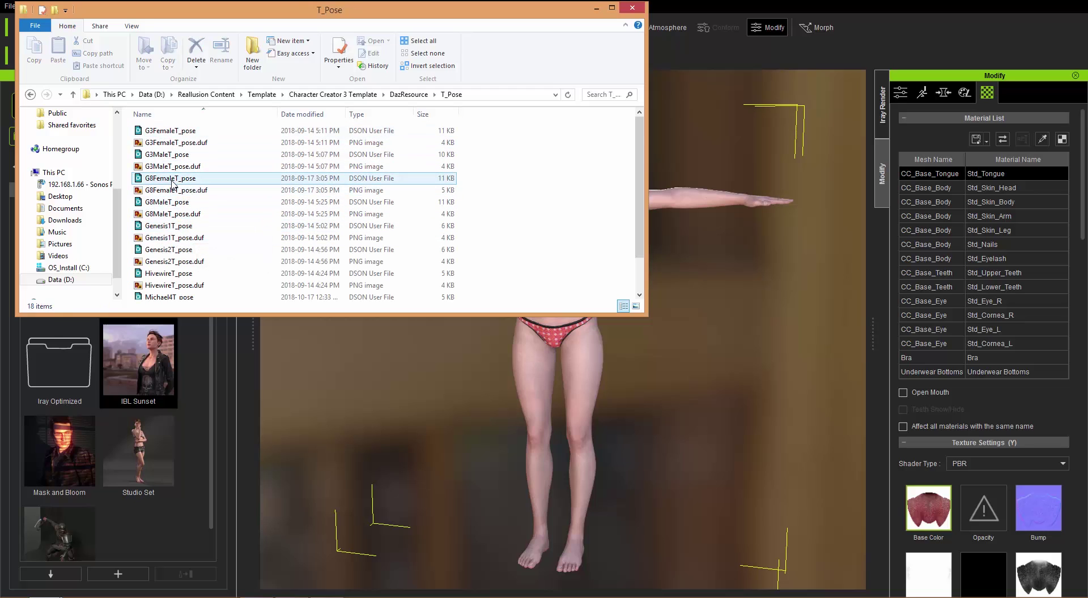
{"action": "left_click_drag", "start_coordinate": [172, 180], "coordinate": [582, 373]}
{"action": "key", "text": "alt+Tab"}
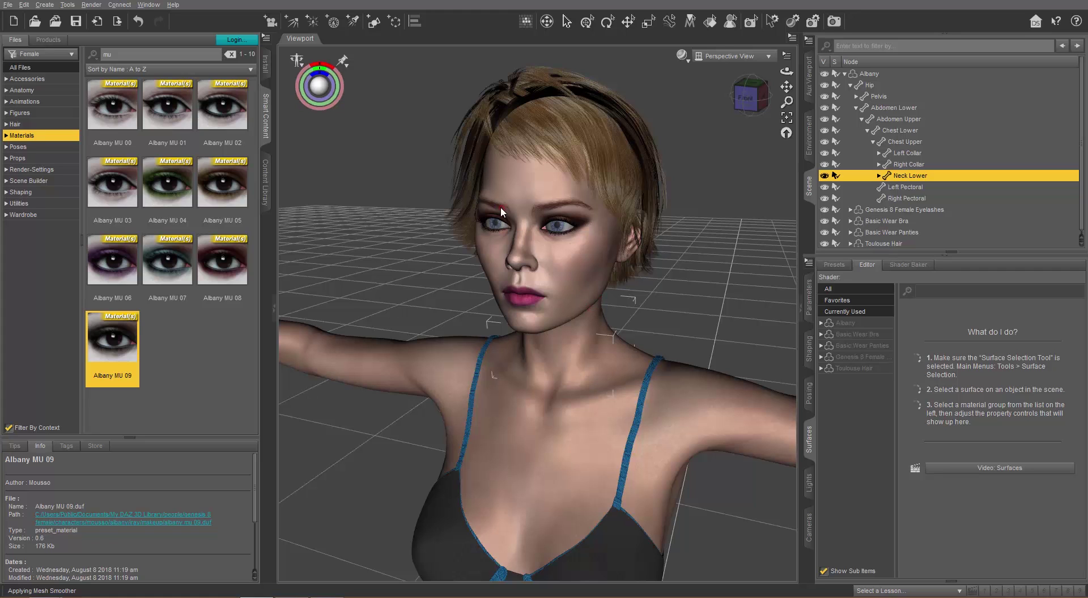
Export the T-posed figure as an Autodesk FBX file named Albany in the Load INI folder, keeping the current FBX options
{"action": "left_click", "coordinate": [8, 4]}
{"action": "left_click", "coordinate": [54, 142]}
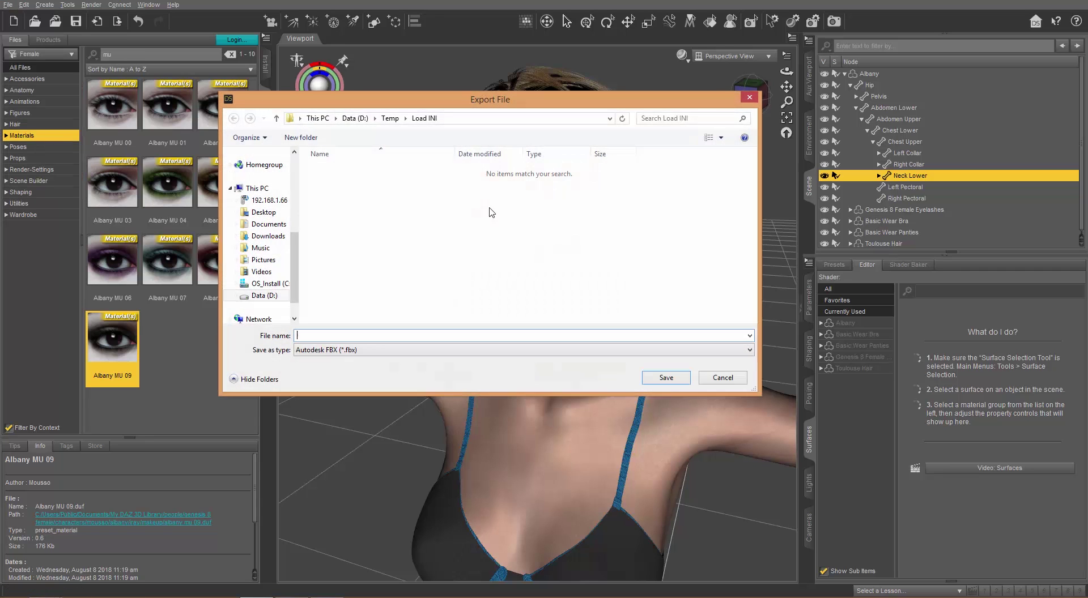
{"action": "type", "text": "Alaany"}
{"action": "key", "text": "Return"}
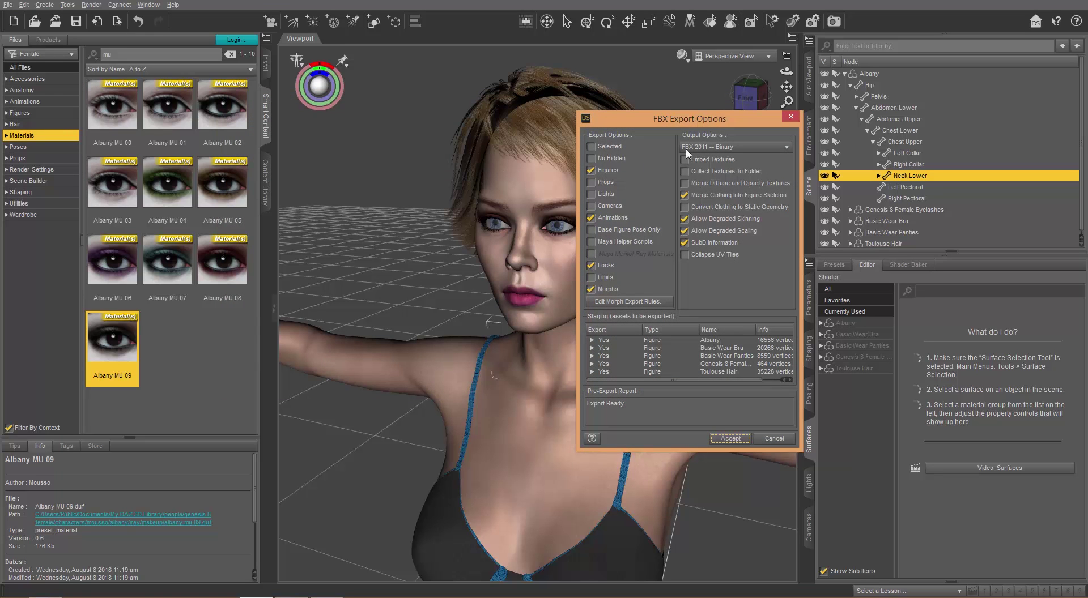
{"action": "left_click", "coordinate": [737, 438]}
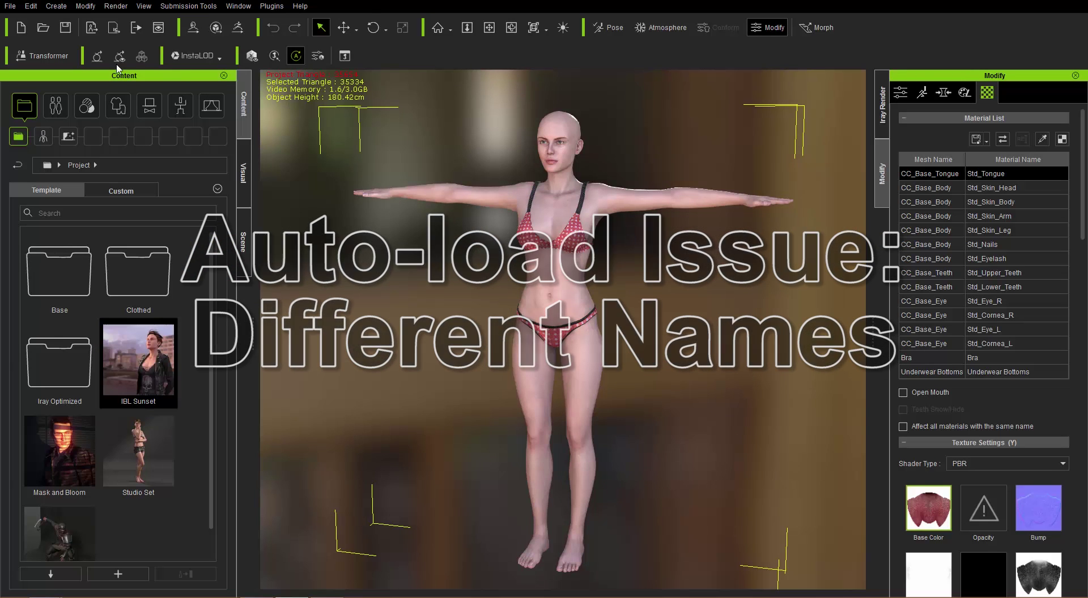
Load the Albany FBX file into Character Creator with Transformer, using the Advanced texture detection option
{"action": "left_click", "coordinate": [42, 57]}
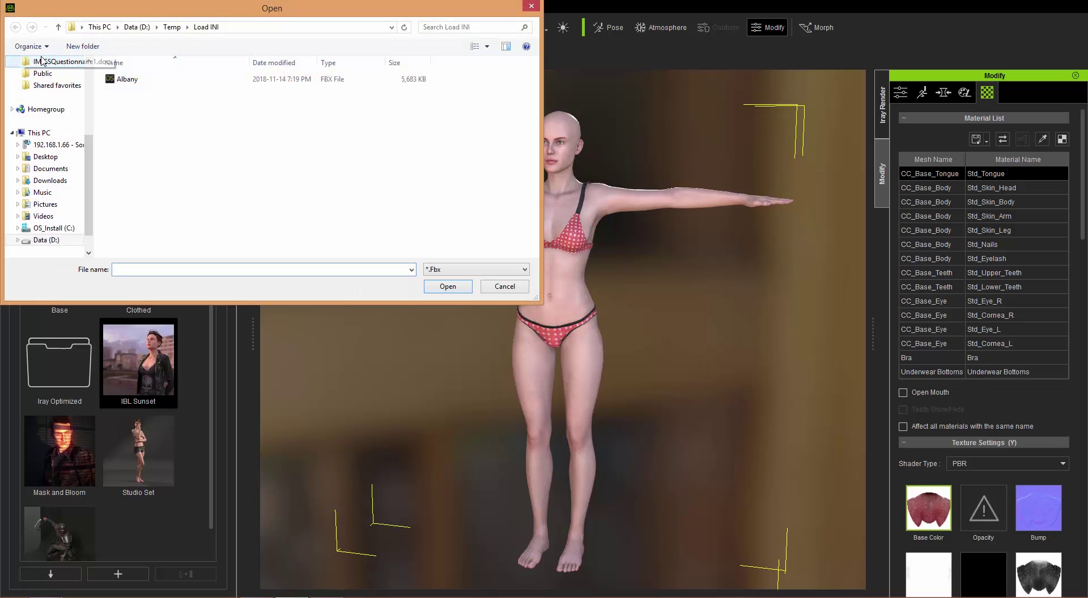
{"action": "double_click", "coordinate": [130, 83]}
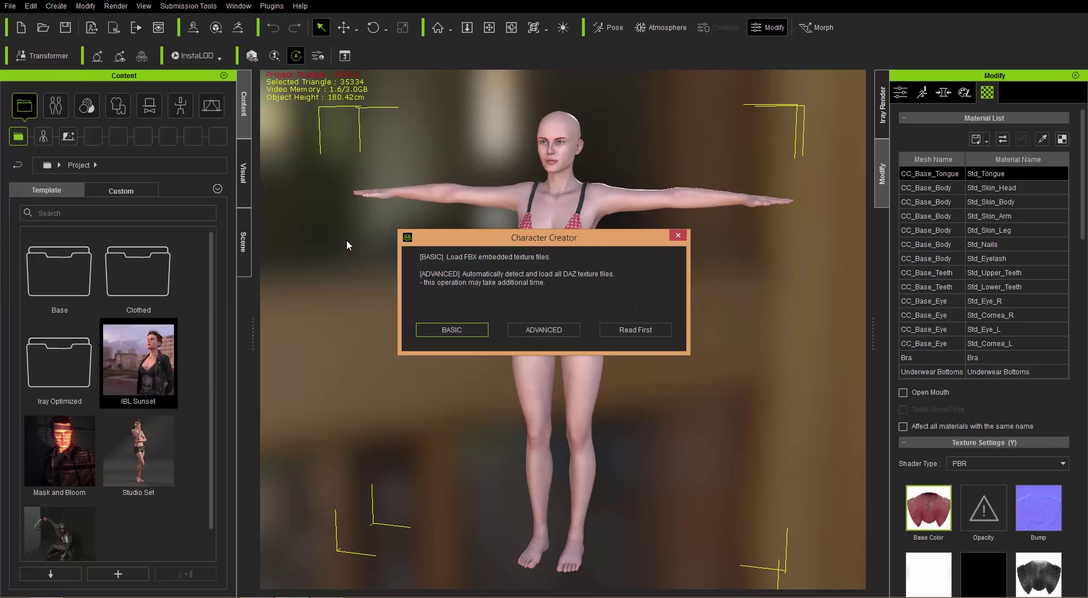
{"action": "left_click", "coordinate": [555, 331]}
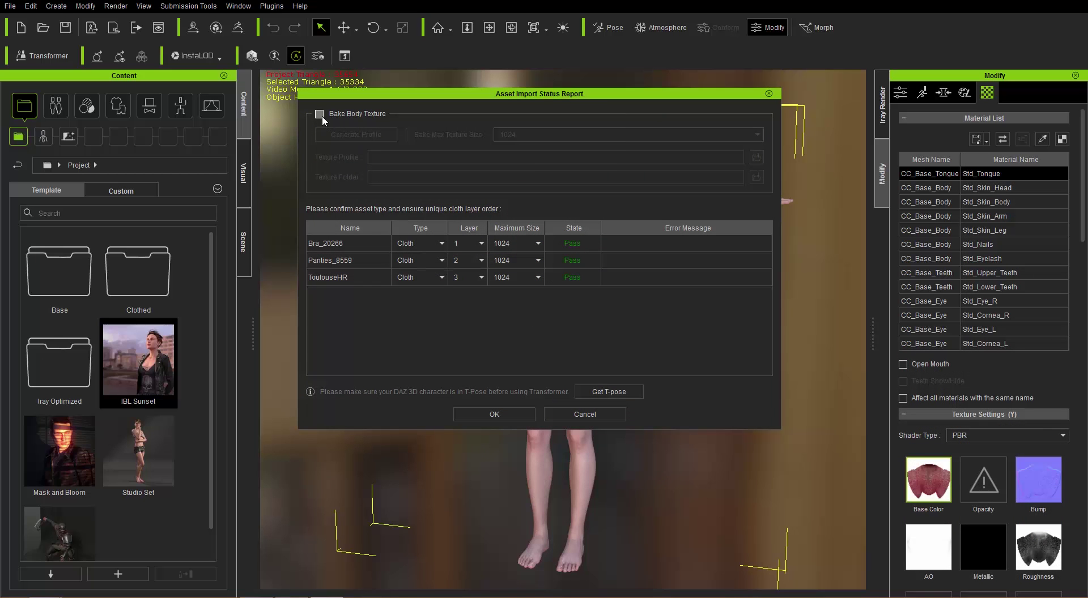
Enable Bake Body Texture for the import and keep the maximum bake texture size at 1024
{"action": "left_click", "coordinate": [320, 115]}
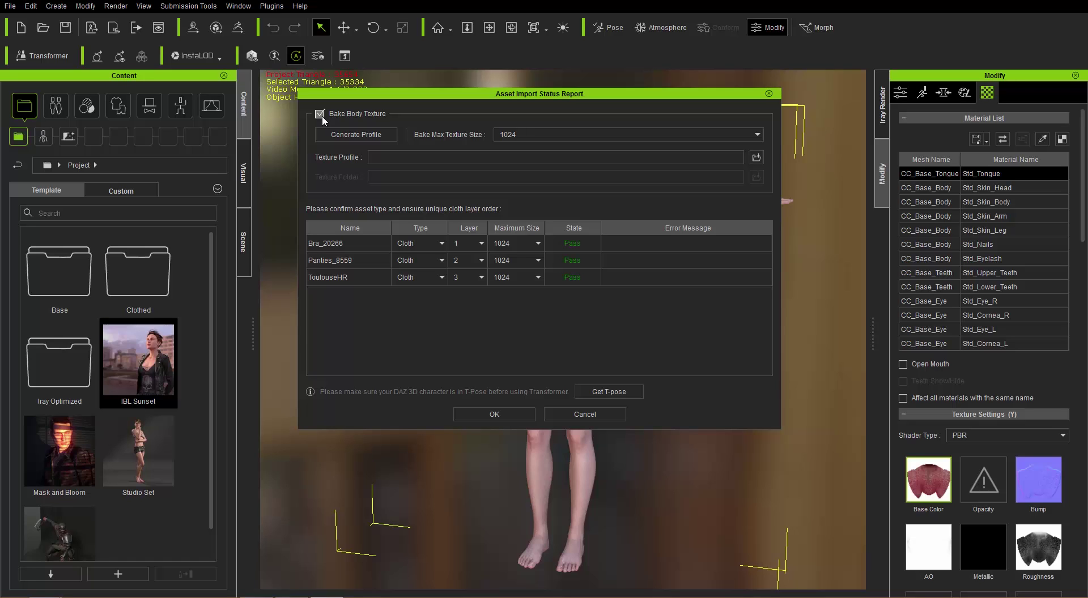
{"action": "left_click", "coordinate": [533, 136]}
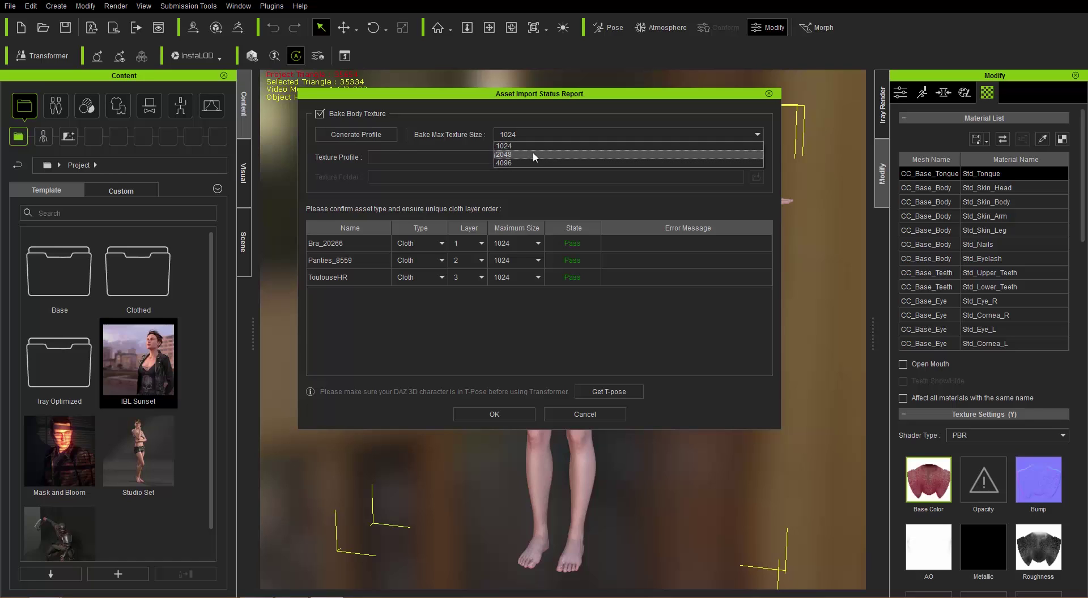
{"action": "left_click", "coordinate": [527, 146]}
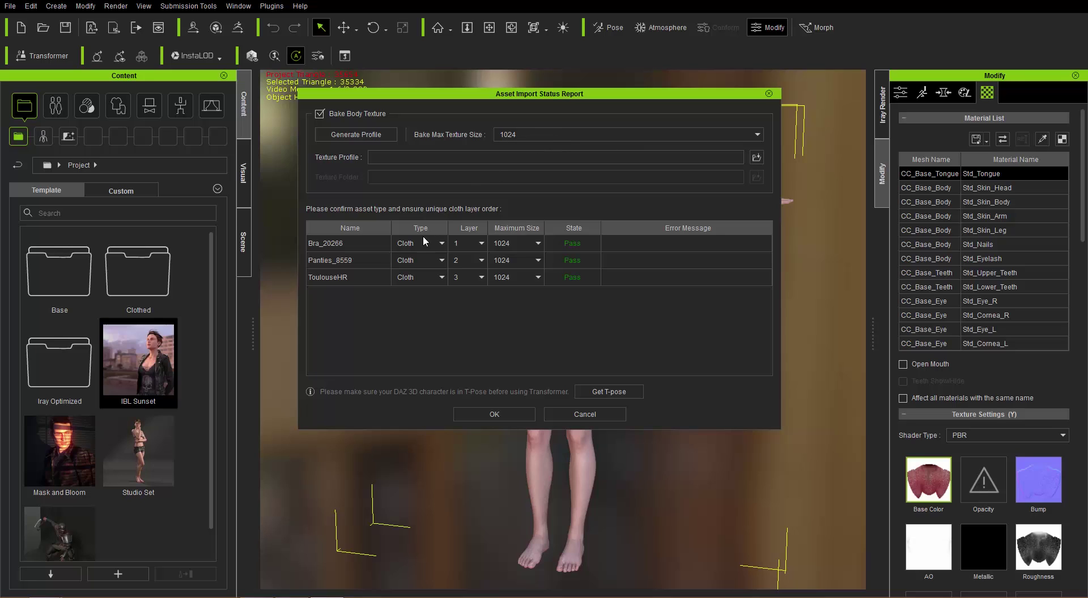
Set the ToulouseHR asset type to Hair and complete the character import
{"action": "left_click", "coordinate": [441, 278]}
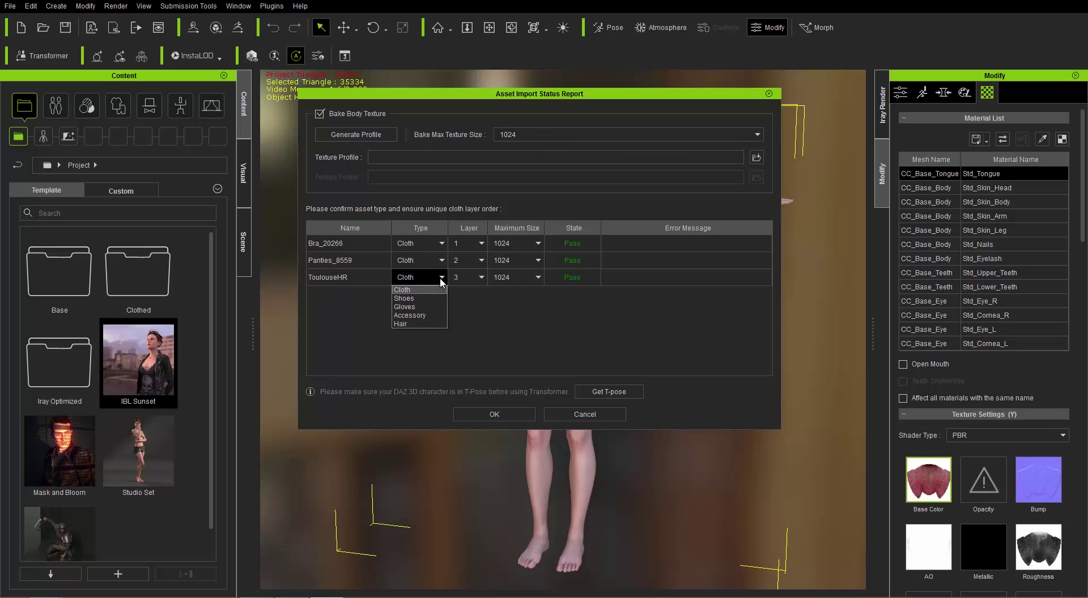
{"action": "left_click", "coordinate": [410, 318]}
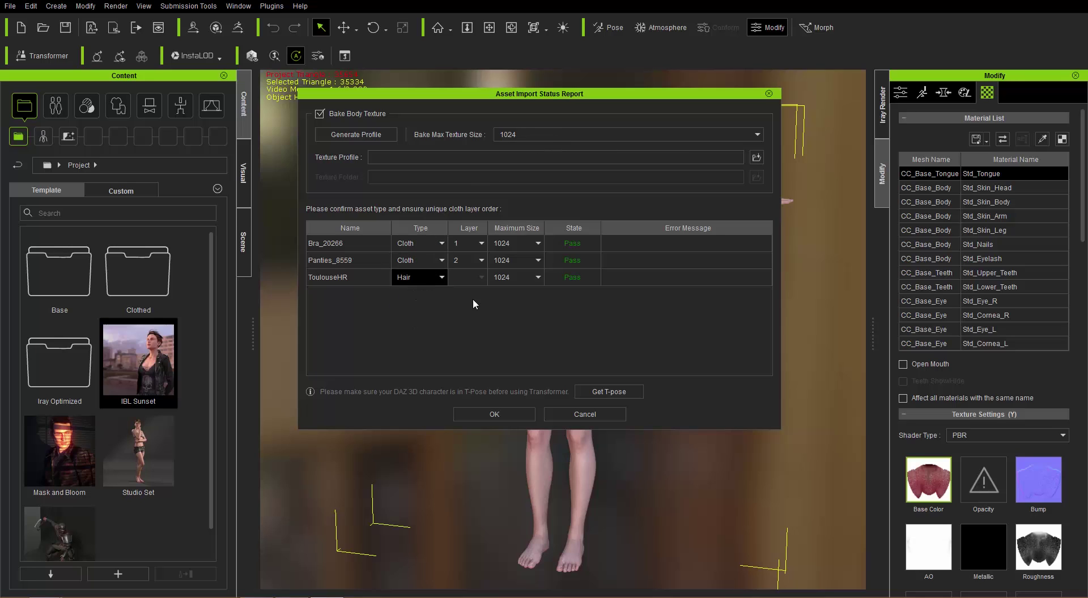
{"action": "left_click", "coordinate": [510, 414]}
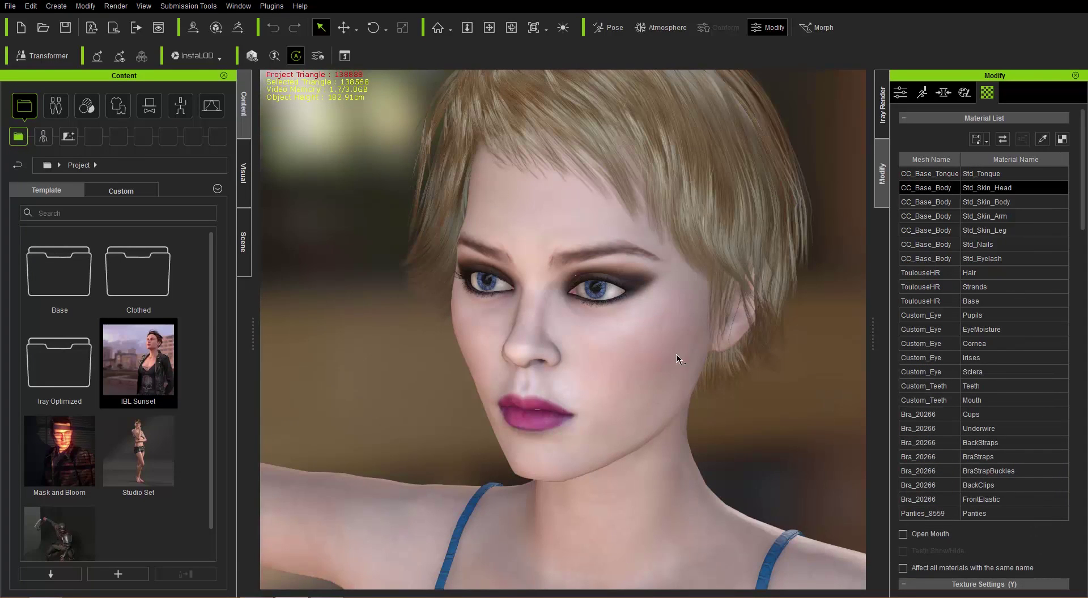
{"action": "right_click_drag", "start_coordinate": [543, 354], "coordinate": [589, 388]}
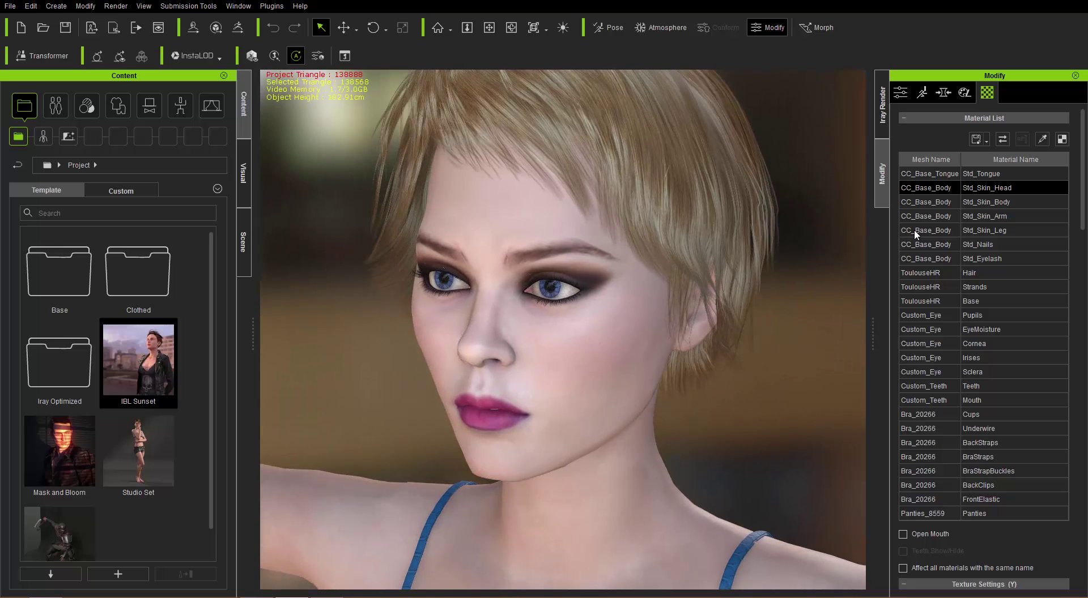
Examine the Base Color and Bump textures of the Std_Skin_Head material
{"action": "left_click", "coordinate": [996, 203], "text": "ctrl"}
{"action": "left_click", "coordinate": [994, 194]}
{"action": "scroll", "coordinate": [981, 292], "scroll_direction": "down", "scroll_amount": 10}
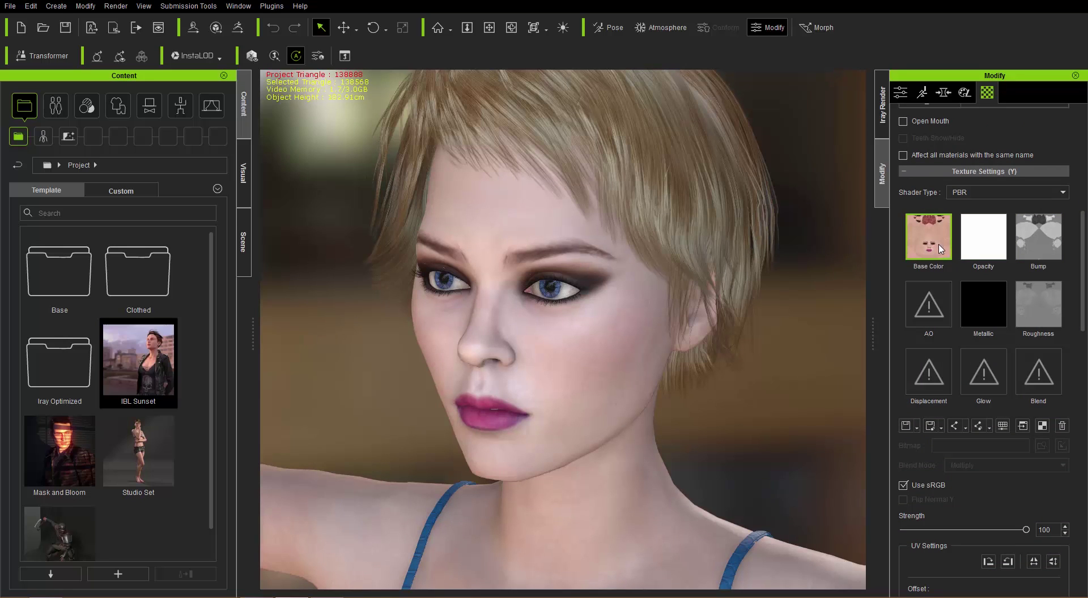
{"action": "left_click", "coordinate": [1042, 242]}
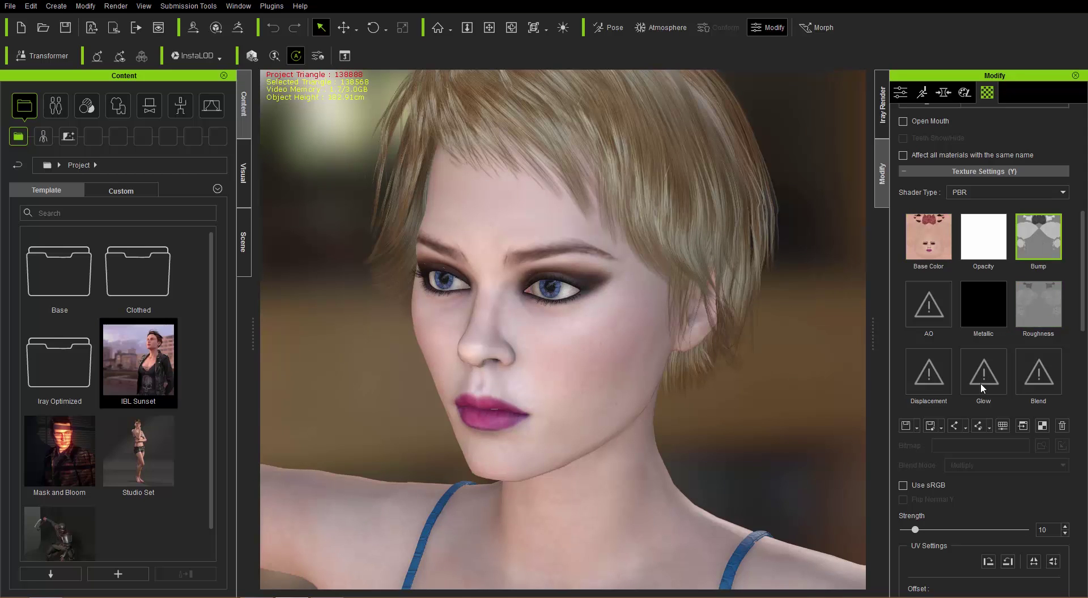
Inspect the Bump, Diffuse and Roughness images in the Temp Textures folder at a larger thumbnail size, then leave without saving
{"action": "left_click", "coordinate": [905, 425]}
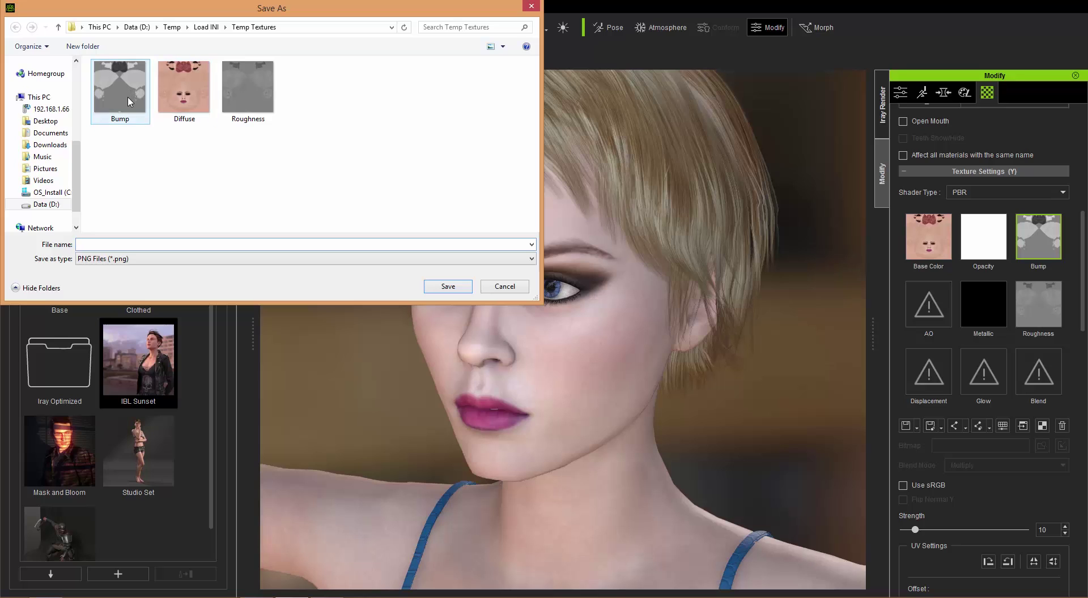
{"action": "left_click", "coordinate": [205, 173]}
{"action": "scroll", "coordinate": [219, 181], "scroll_direction": "up", "scroll_amount": 2, "text": "ctrl"}
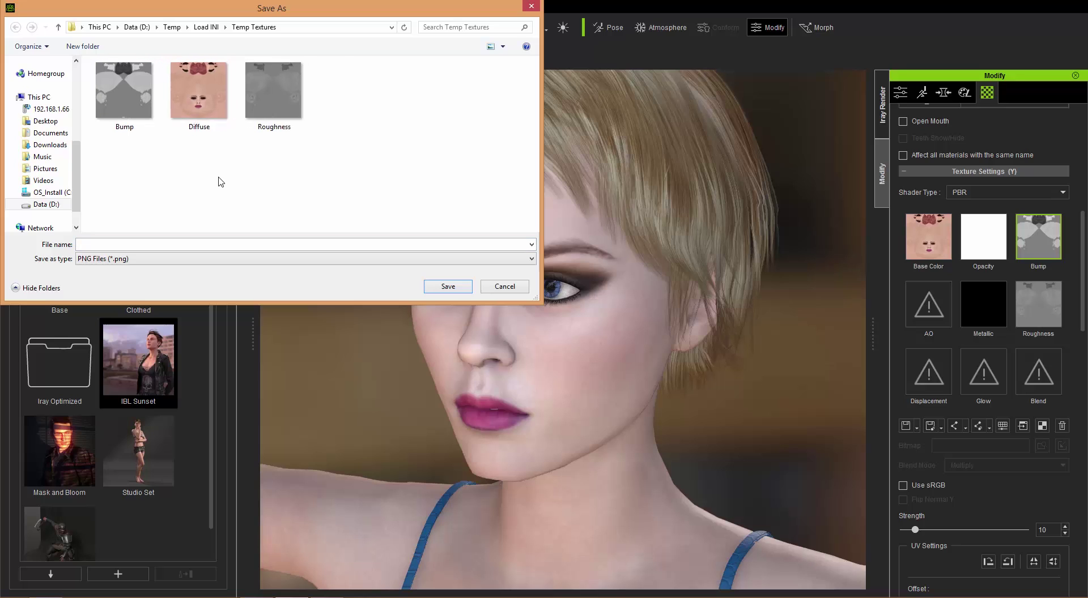
{"action": "scroll", "coordinate": [221, 182], "scroll_direction": "up", "scroll_amount": 1, "text": "ctrl"}
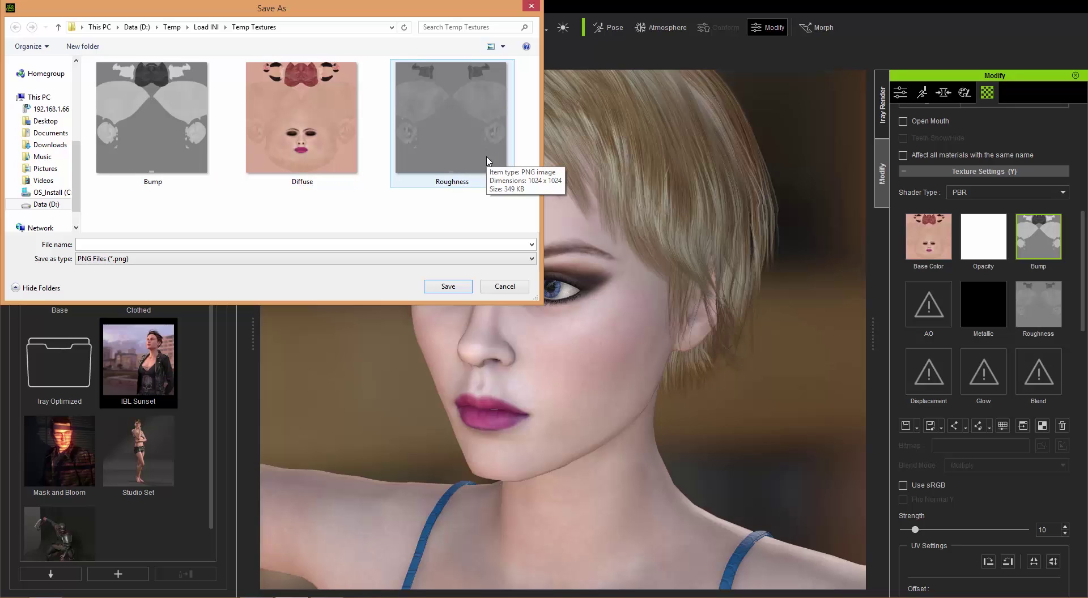
{"action": "left_click", "coordinate": [505, 286]}
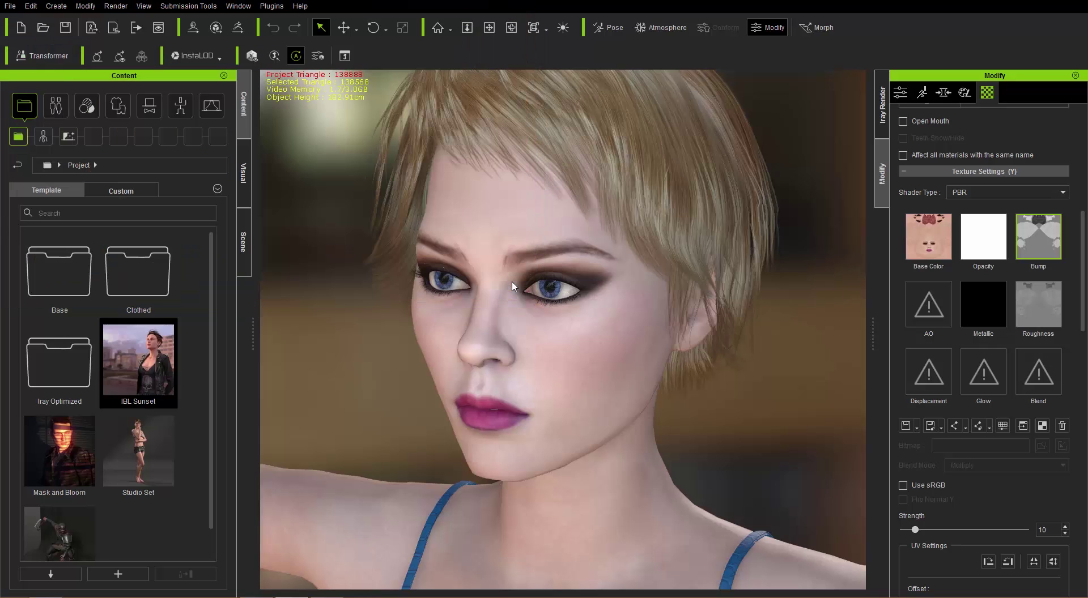
Switch to 3DXchange and compare the texture channels of the figure's Torso and Face materials
{"action": "key", "text": "alt+Tab"}
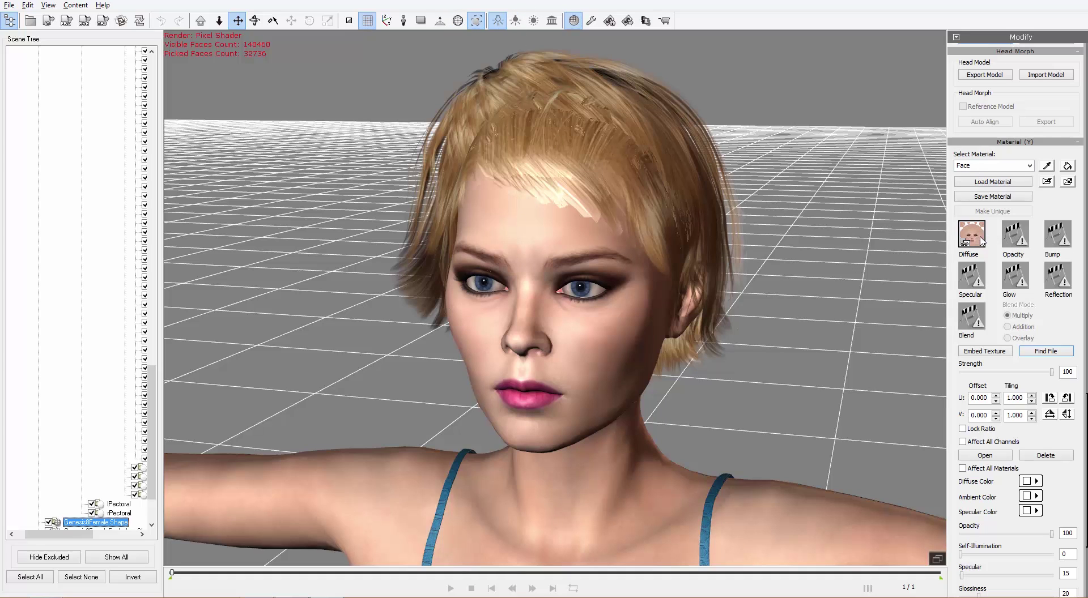
{"action": "left_click", "coordinate": [1030, 166]}
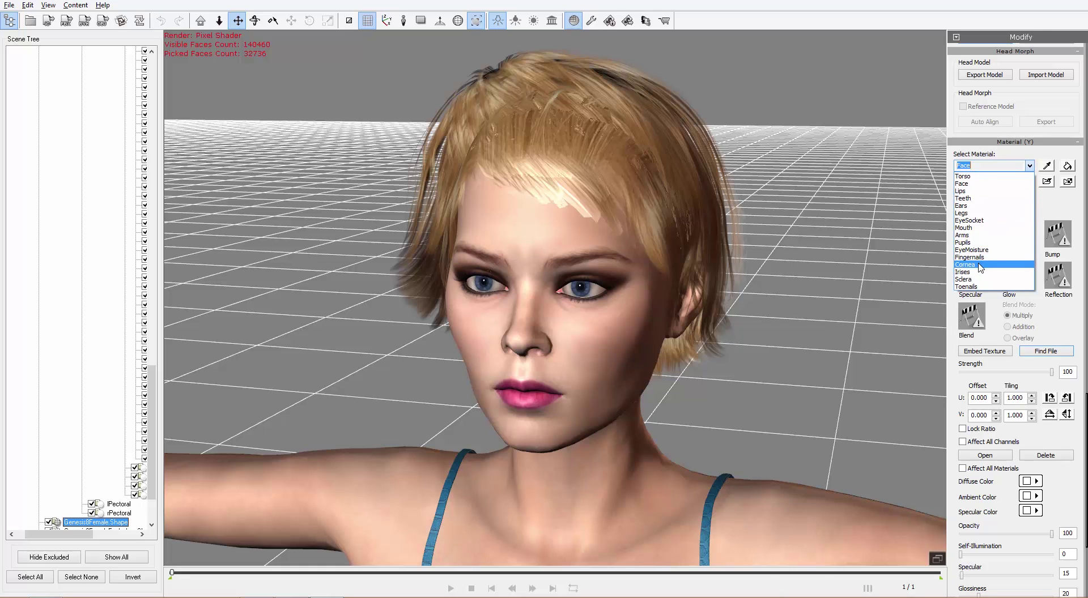
{"action": "left_click", "coordinate": [972, 177]}
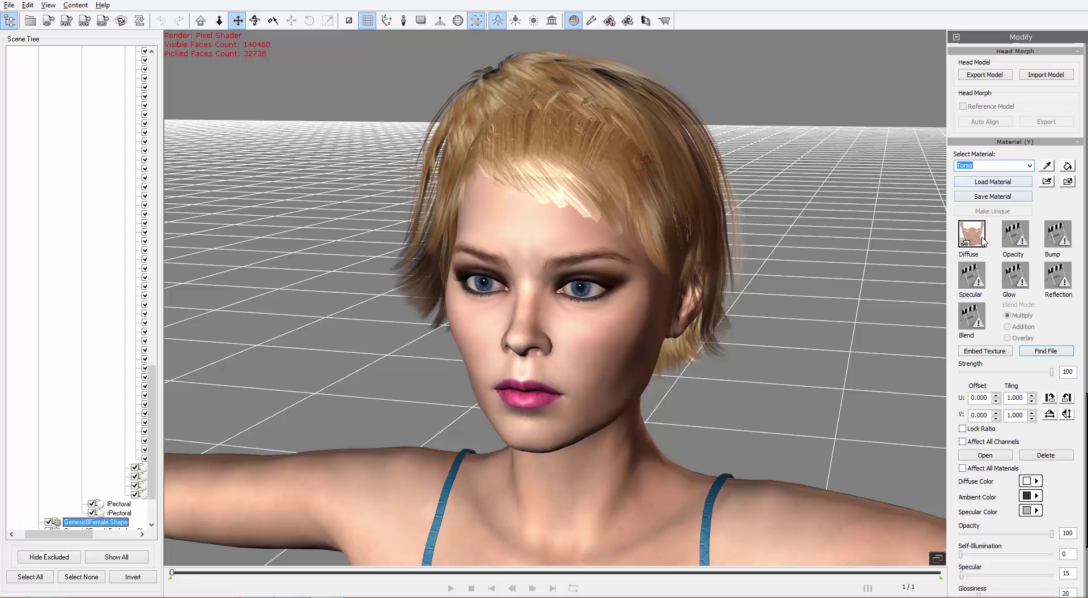
{"action": "left_click", "coordinate": [1029, 166]}
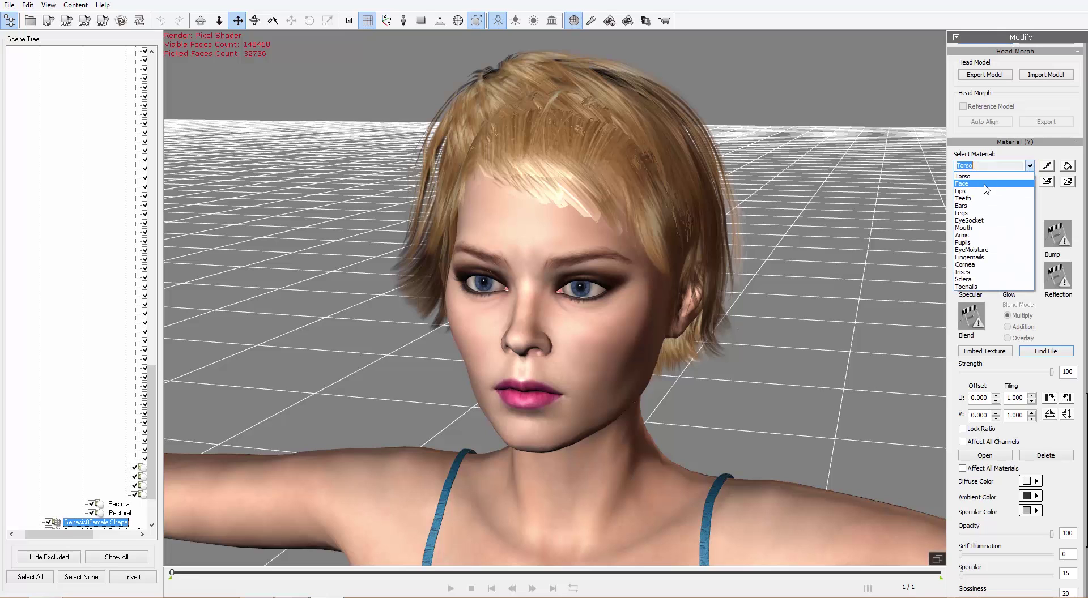
{"action": "left_click", "coordinate": [984, 184]}
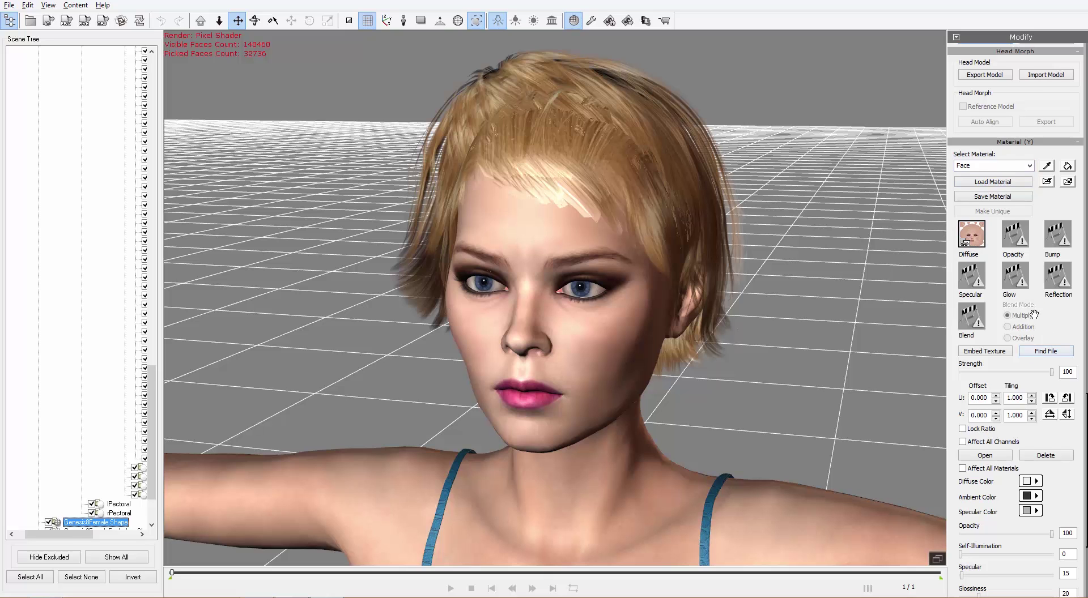
Locate the Face material's diffuse texture file on disk and inspect the Albany Face Bump and Specular maps in its folder
{"action": "left_click", "coordinate": [1049, 352]}
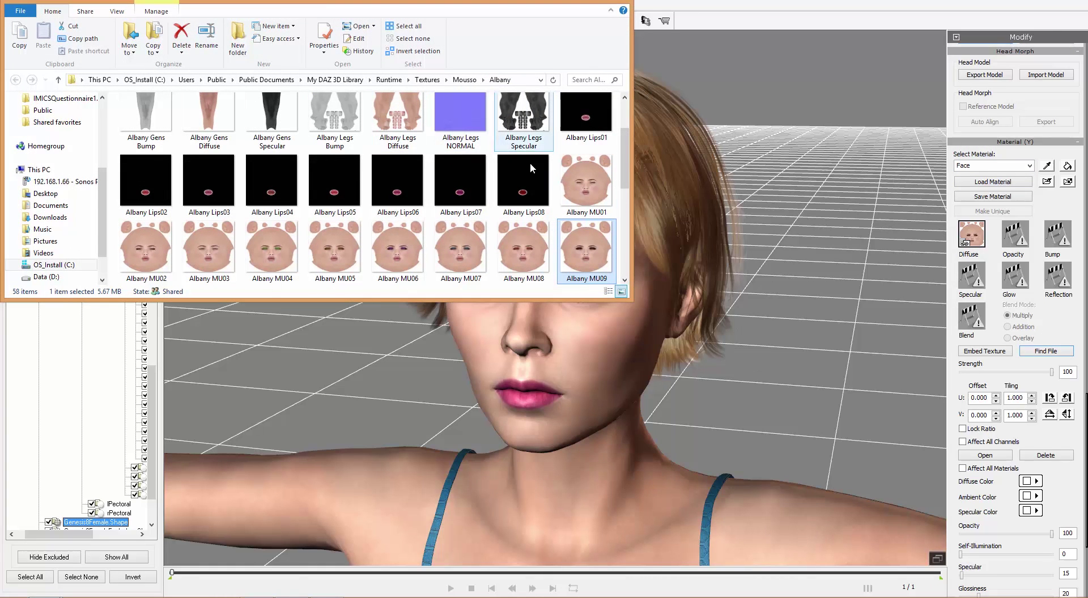
{"action": "left_click_drag", "start_coordinate": [624, 177], "coordinate": [629, 136]}
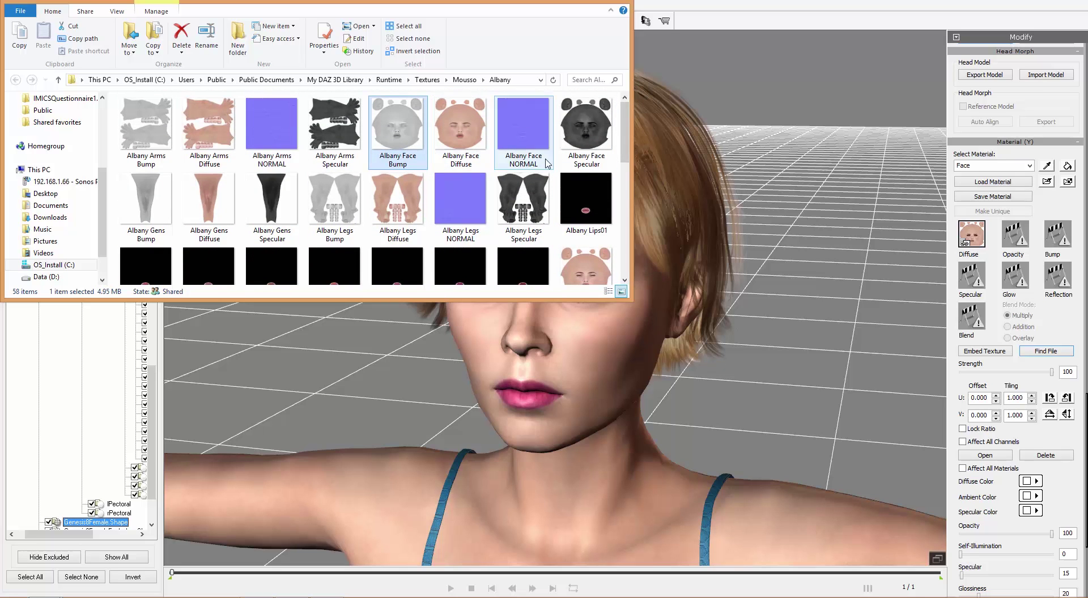
{"action": "left_click", "coordinate": [584, 144]}
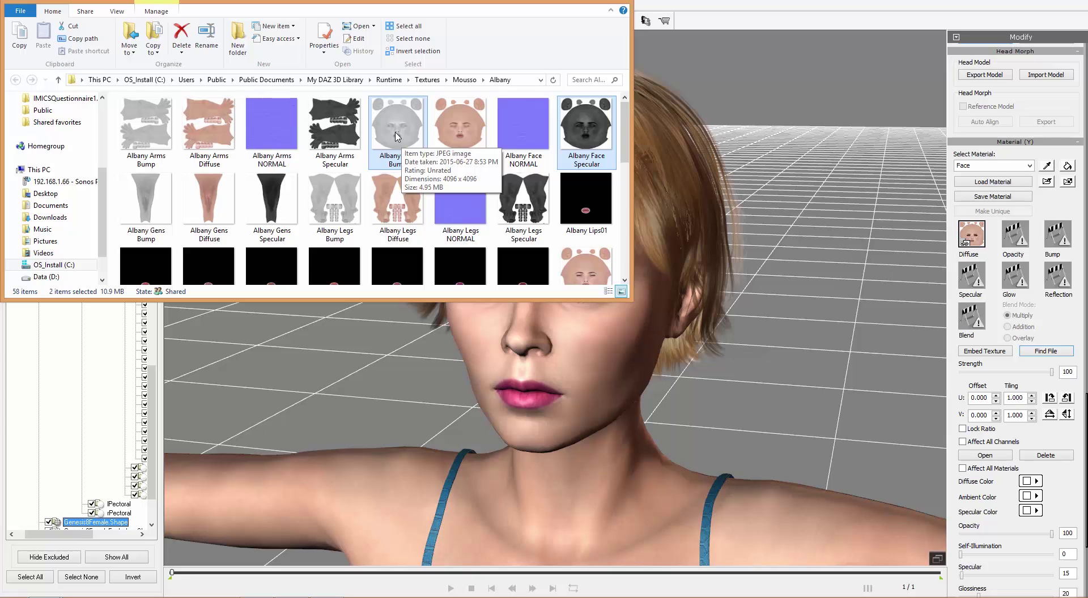
Switch back to Character Creator and load the Albany FBX file with Transformer again, using Advanced texture detection
{"action": "key", "text": "alt+Tab"}
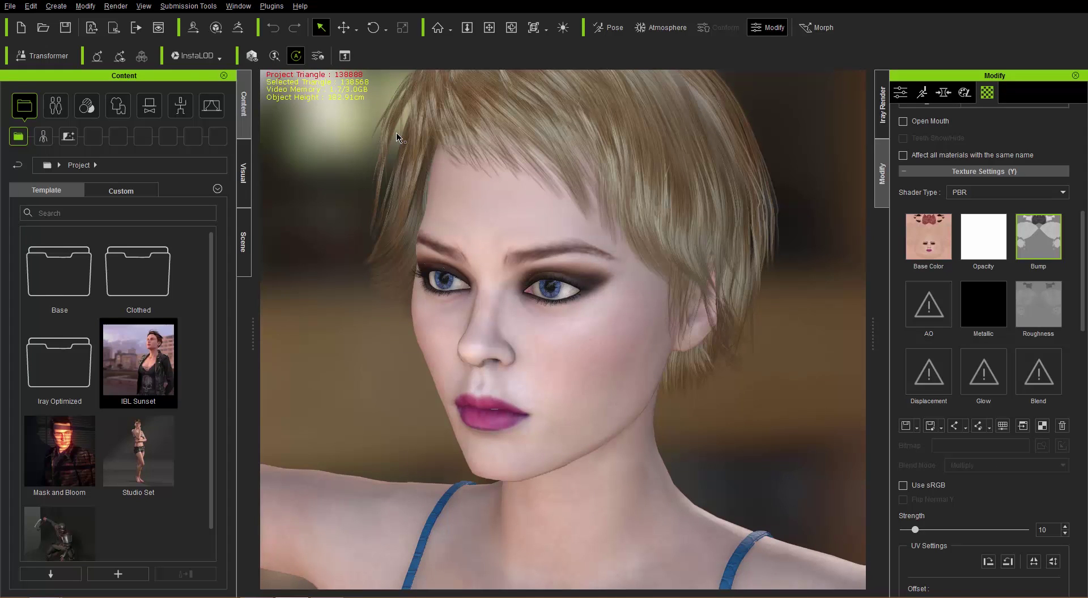
{"action": "left_click", "coordinate": [47, 56]}
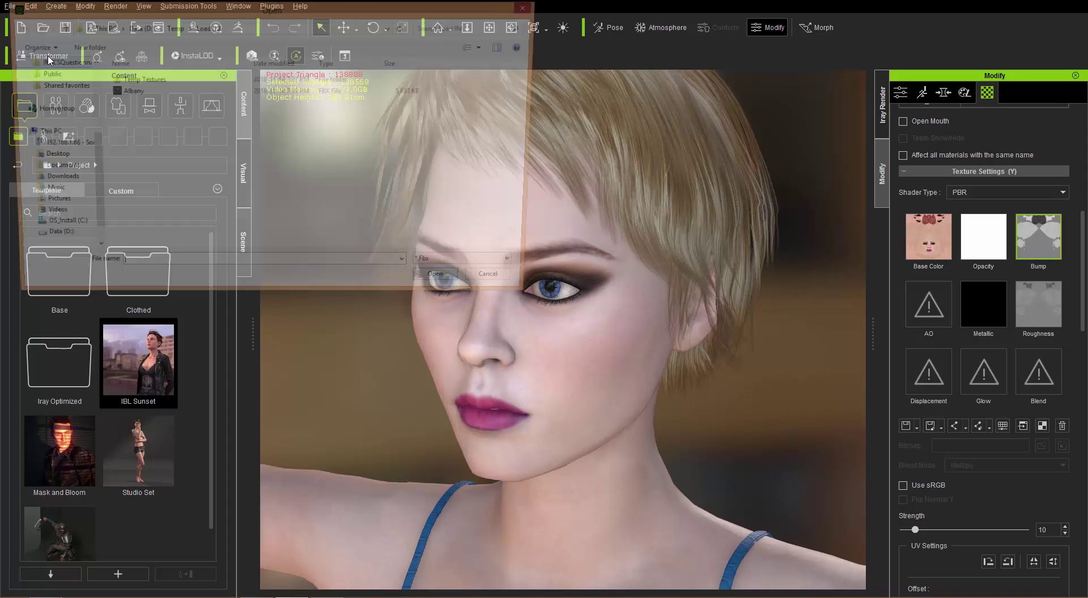
{"action": "double_click", "coordinate": [129, 92]}
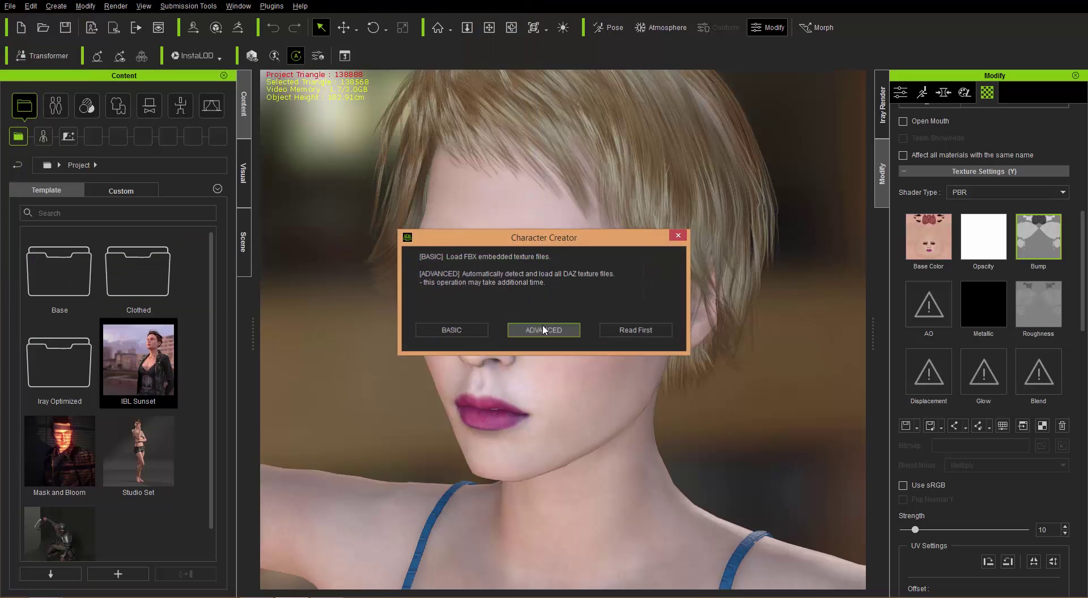
{"action": "left_click", "coordinate": [542, 330]}
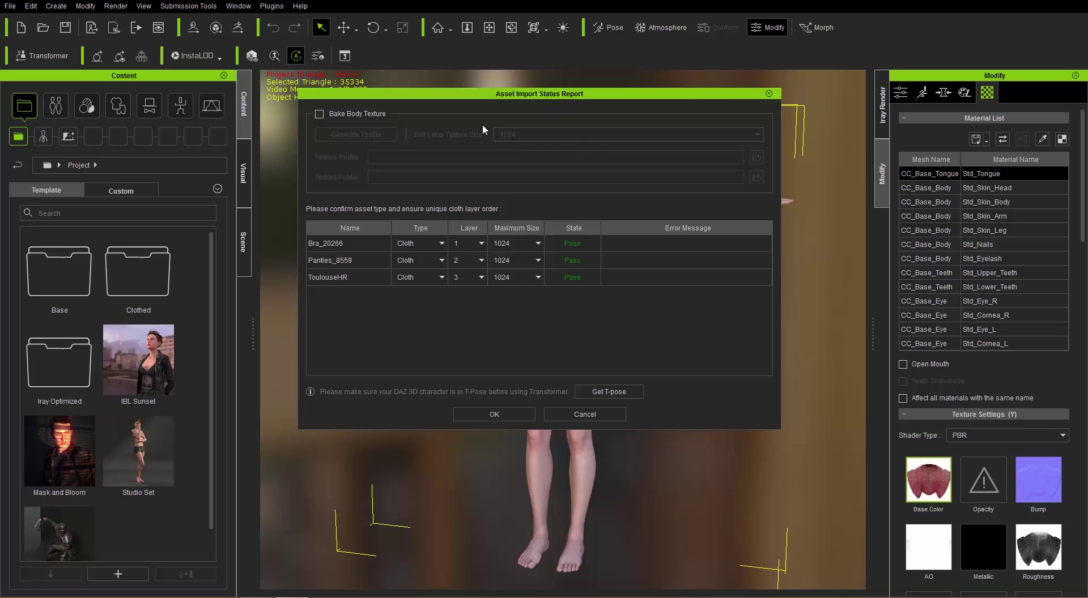
Enable Bake Body Texture and set the maximum bake texture size to 2048
{"action": "left_click", "coordinate": [319, 114]}
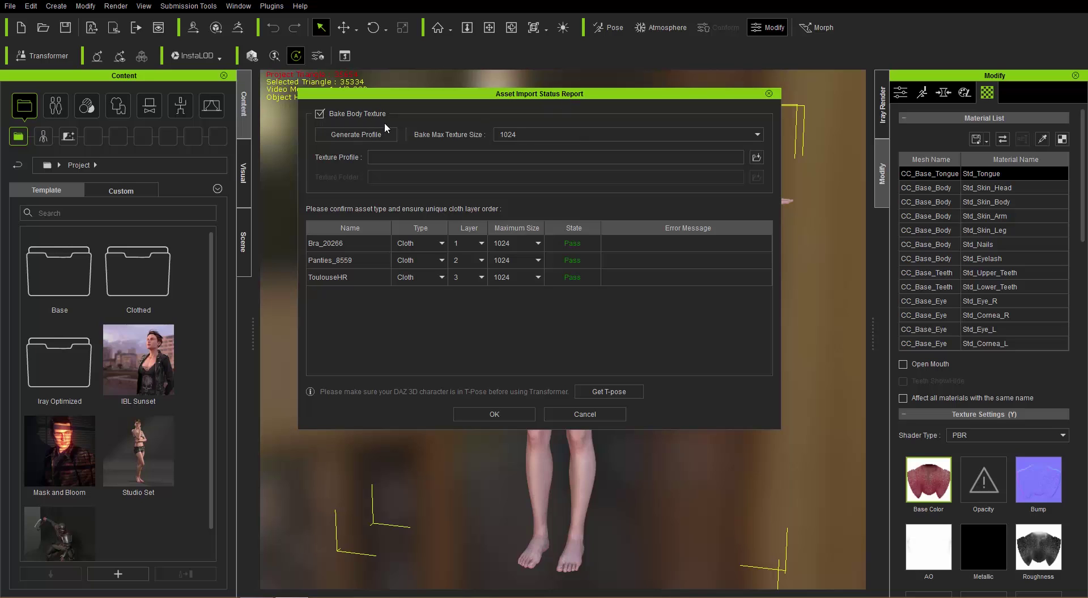
{"action": "left_click", "coordinate": [541, 134]}
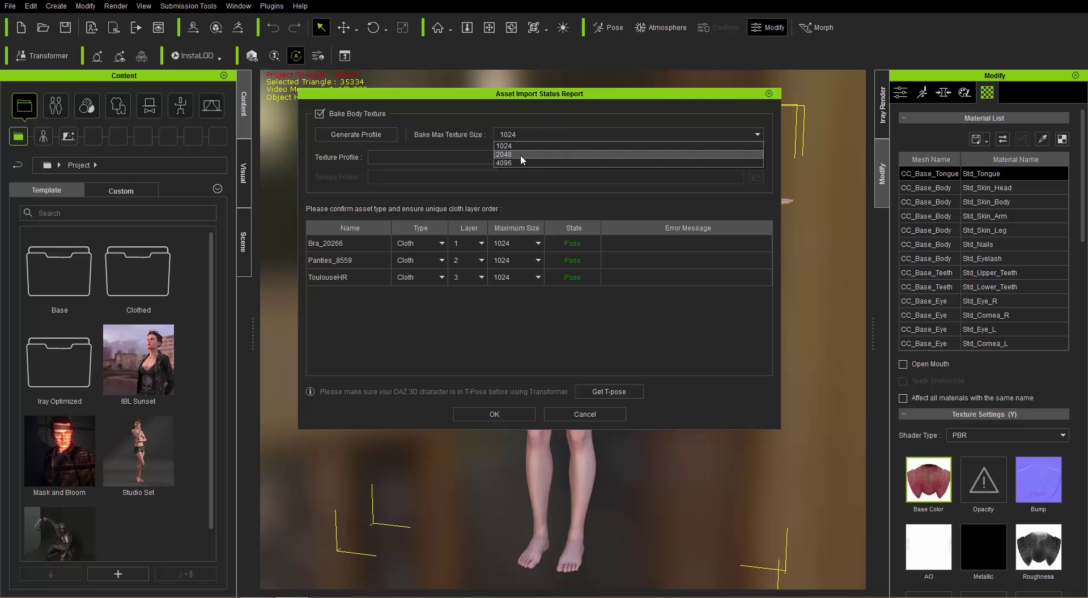
{"action": "left_click", "coordinate": [520, 155]}
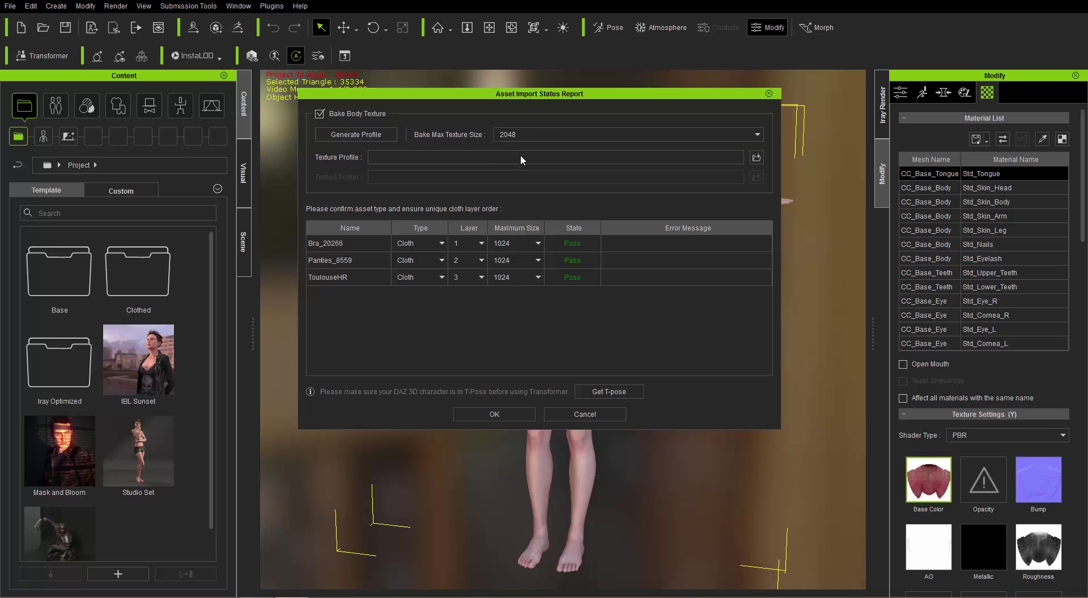
Generate a texture profile and save it as Albany in the D:/Temp/Load INI folder
{"action": "left_click", "coordinate": [347, 134]}
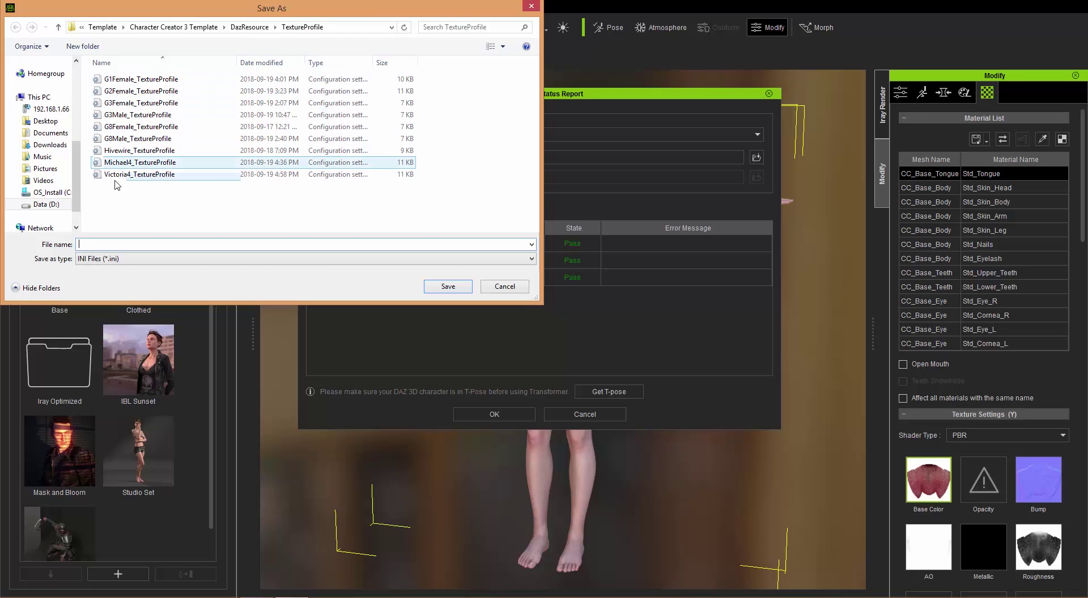
{"action": "left_click", "coordinate": [45, 205]}
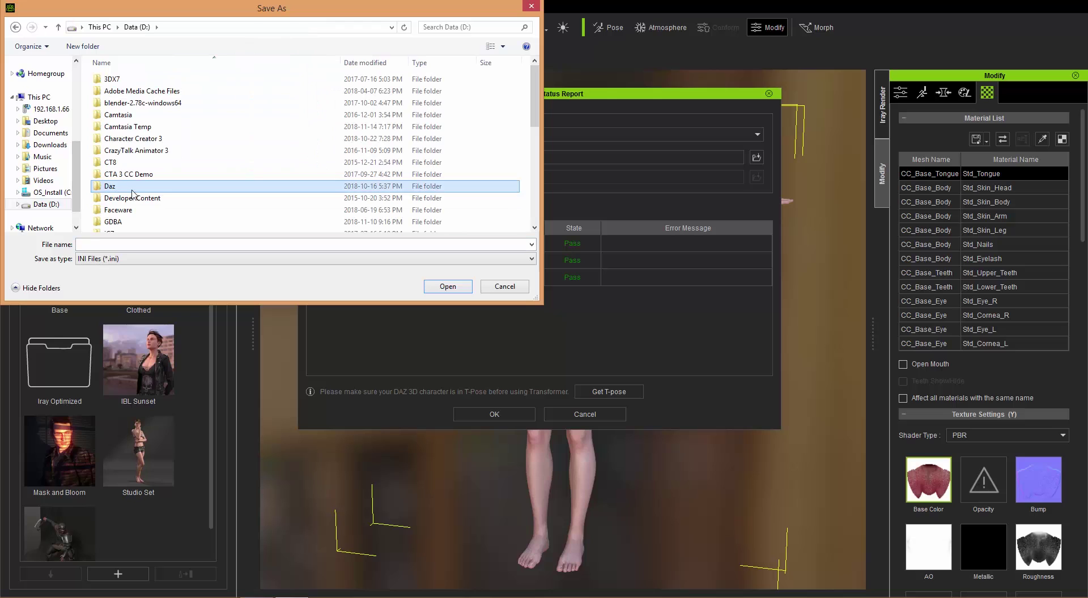
{"action": "scroll", "coordinate": [120, 202], "scroll_direction": "down", "scroll_amount": 5}
{"action": "scroll", "coordinate": [120, 201], "scroll_direction": "down", "scroll_amount": 3}
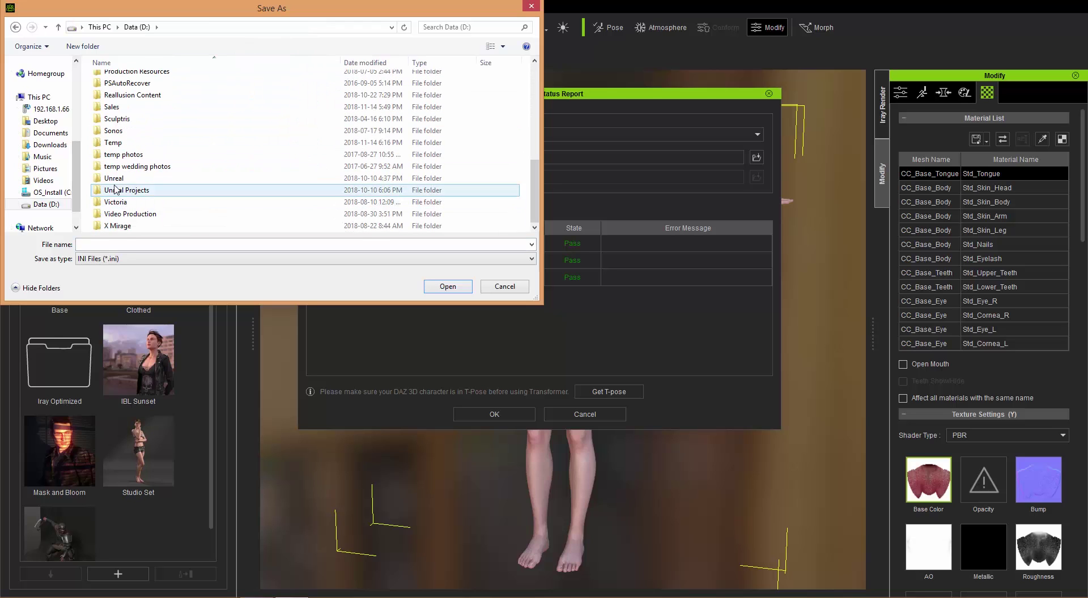
{"action": "double_click", "coordinate": [117, 143]}
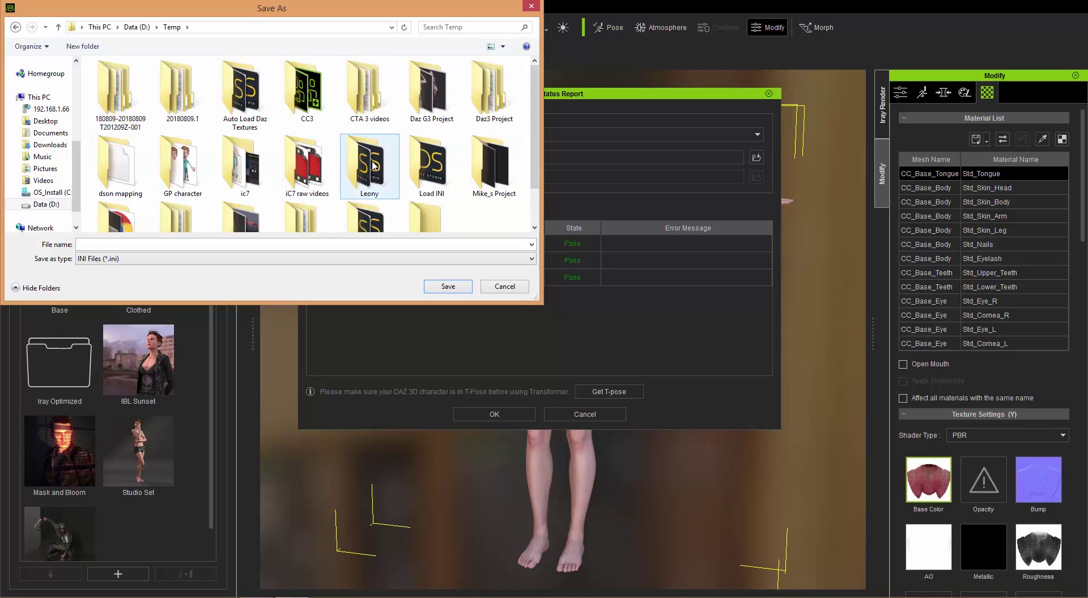
{"action": "double_click", "coordinate": [432, 167]}
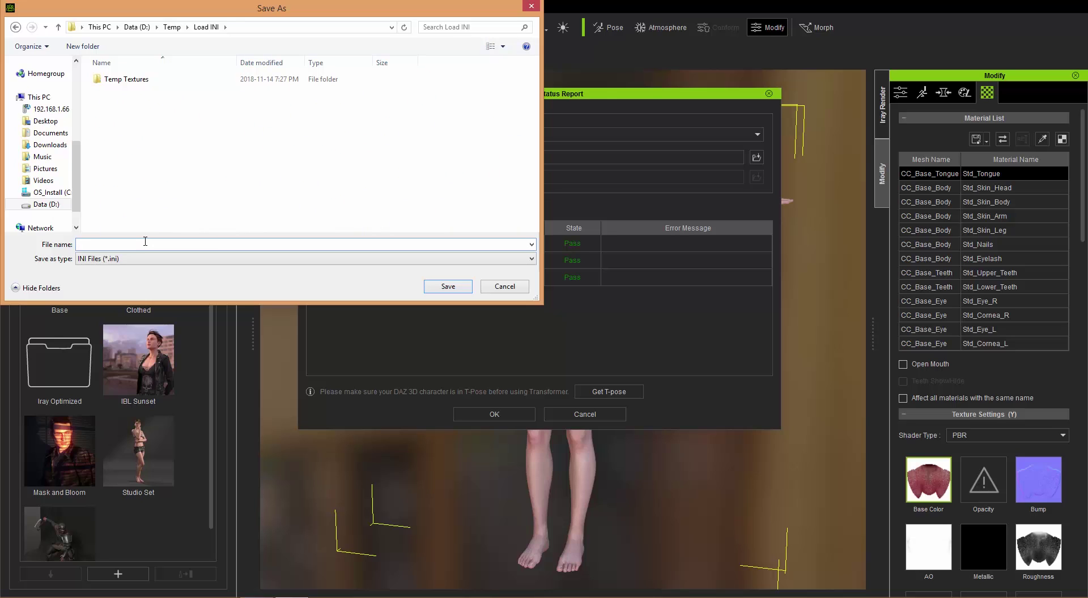
{"action": "type", "text": "Alban"}
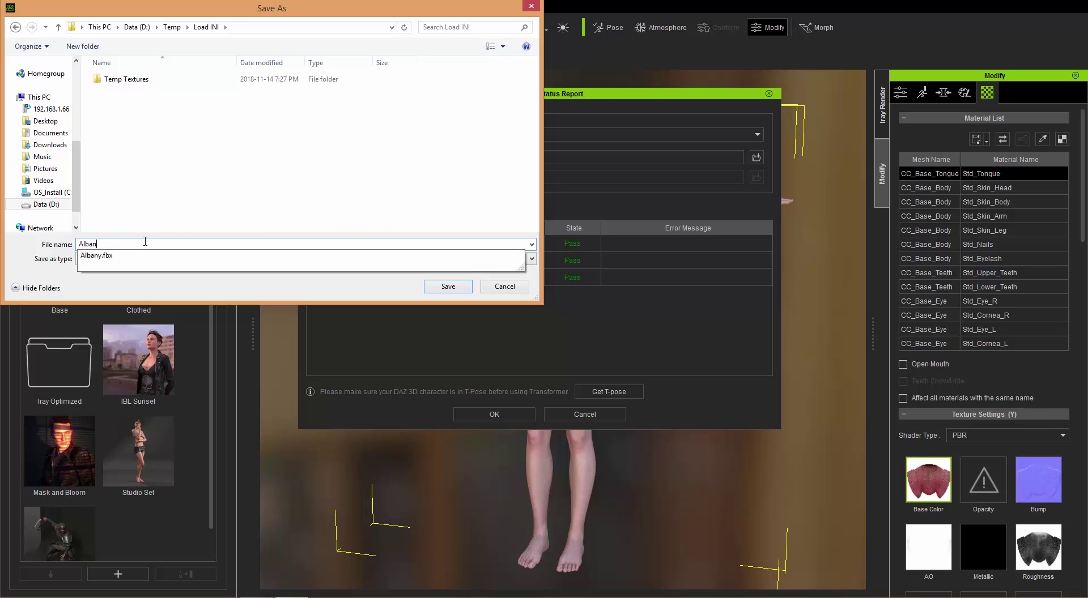
{"action": "type", "text": "y"}
{"action": "left_click", "coordinate": [212, 290]}
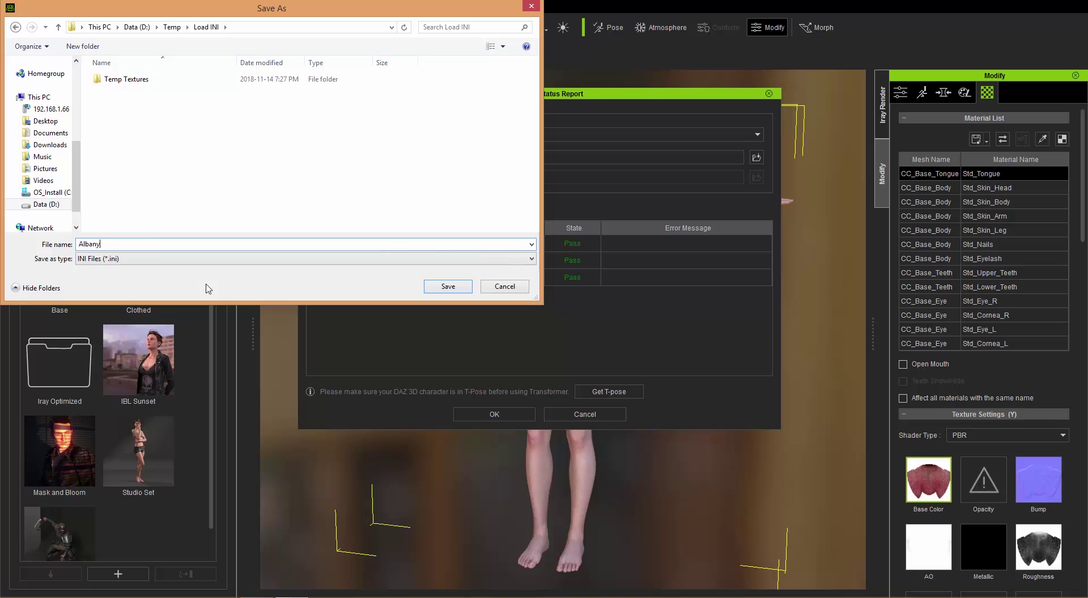
{"action": "left_click", "coordinate": [448, 287]}
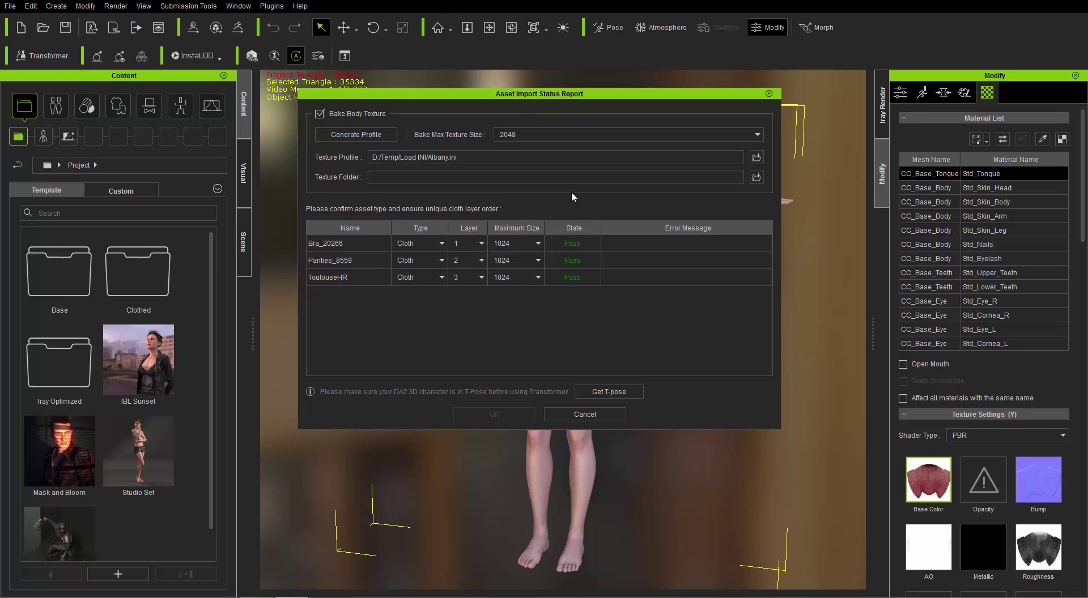
Set the ToulouseHR asset type to Hair and open the folder selection for the Texture Folder
{"action": "left_click", "coordinate": [438, 278]}
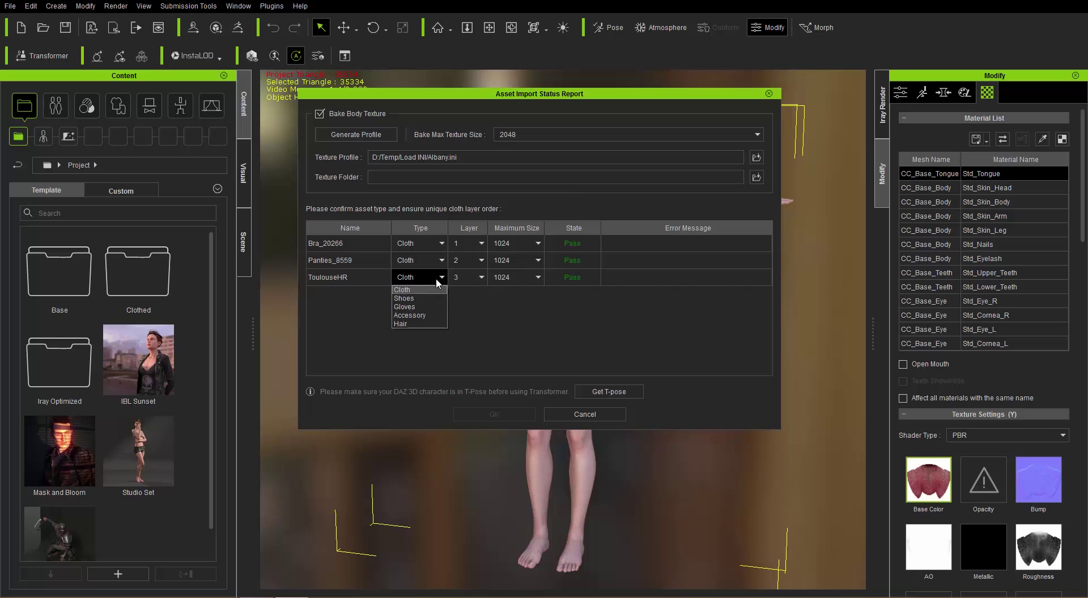
{"action": "left_click", "coordinate": [413, 323]}
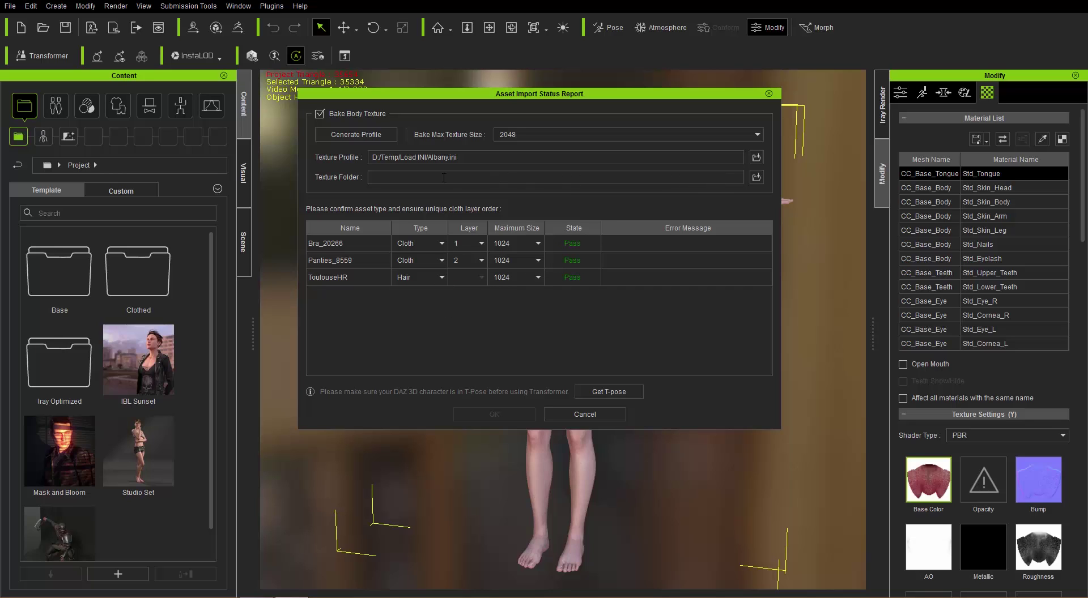
{"action": "left_click", "coordinate": [759, 179]}
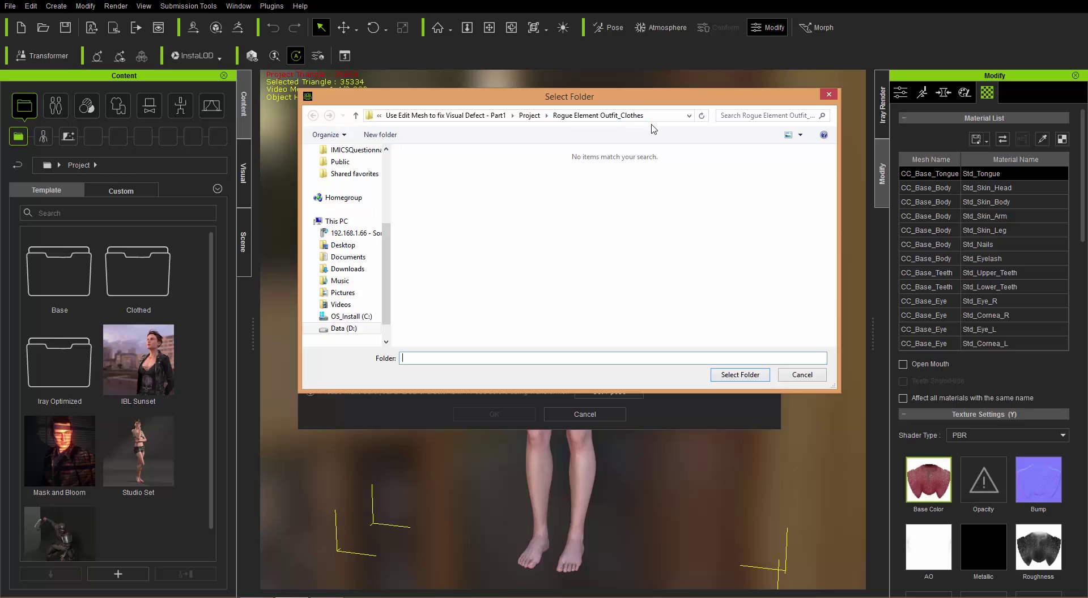
Switch to DAZ Studio and open the Base Bump settings of Albany's Torso surface
{"action": "key", "text": "alt+Tab"}
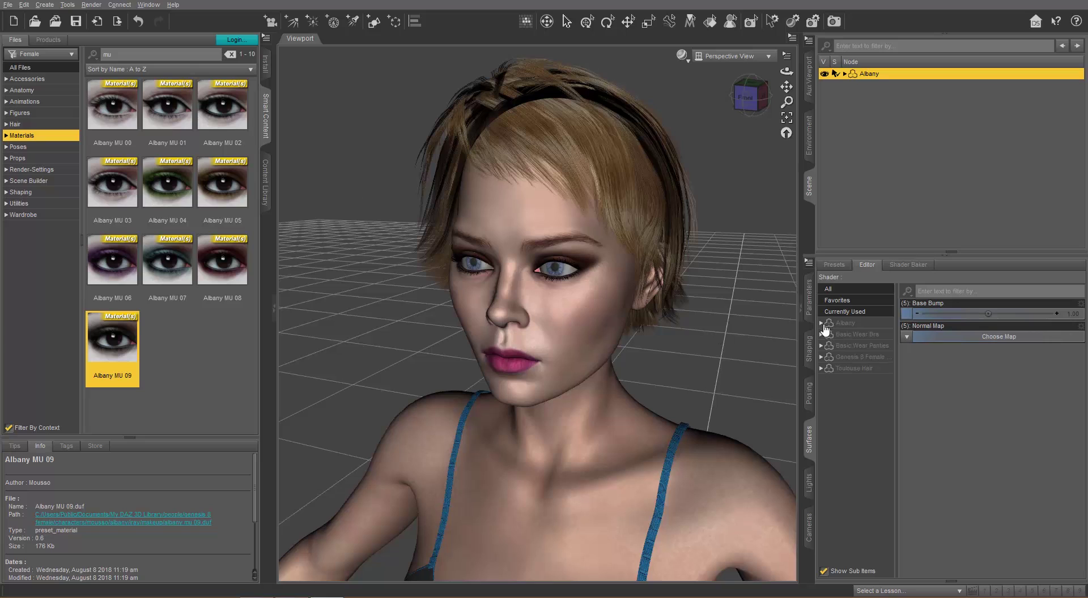
{"action": "left_click", "coordinate": [840, 324]}
{"action": "left_click", "coordinate": [821, 323]}
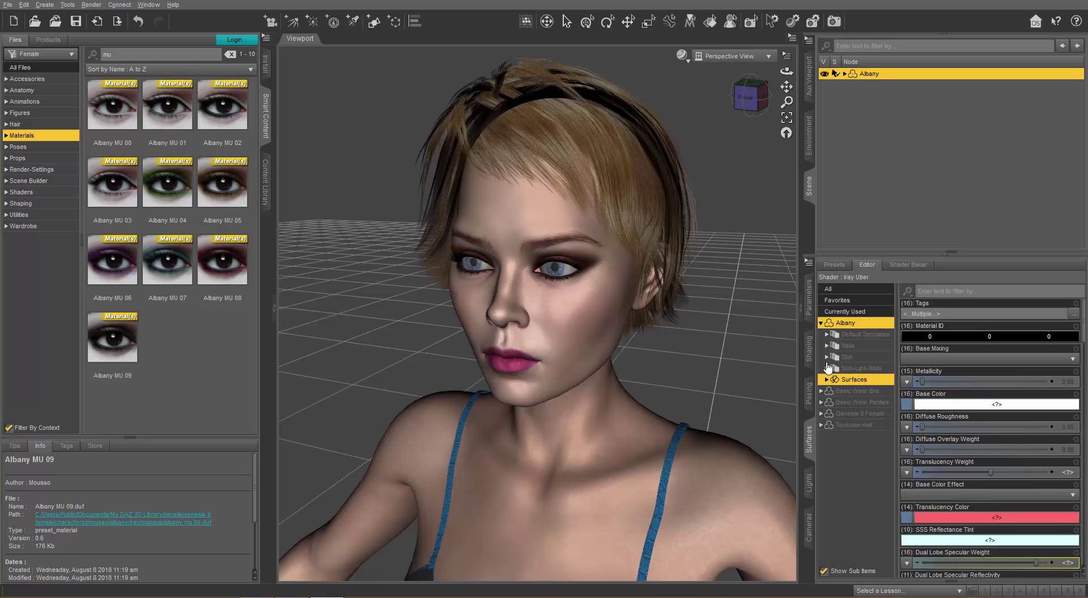
{"action": "left_click", "coordinate": [828, 380]}
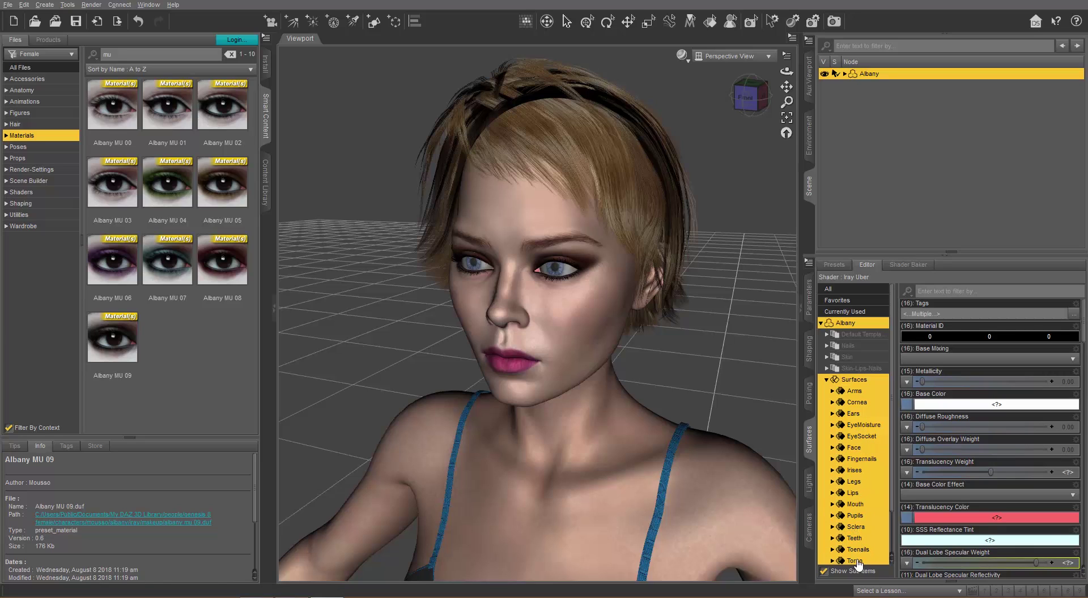
{"action": "left_click", "coordinate": [833, 562]}
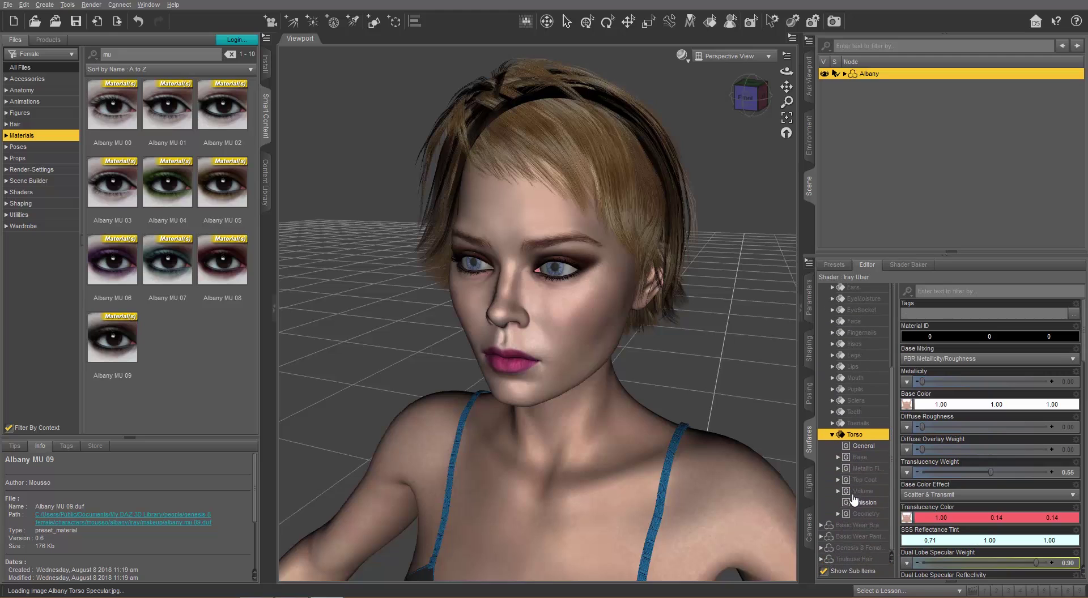
{"action": "left_click", "coordinate": [860, 449]}
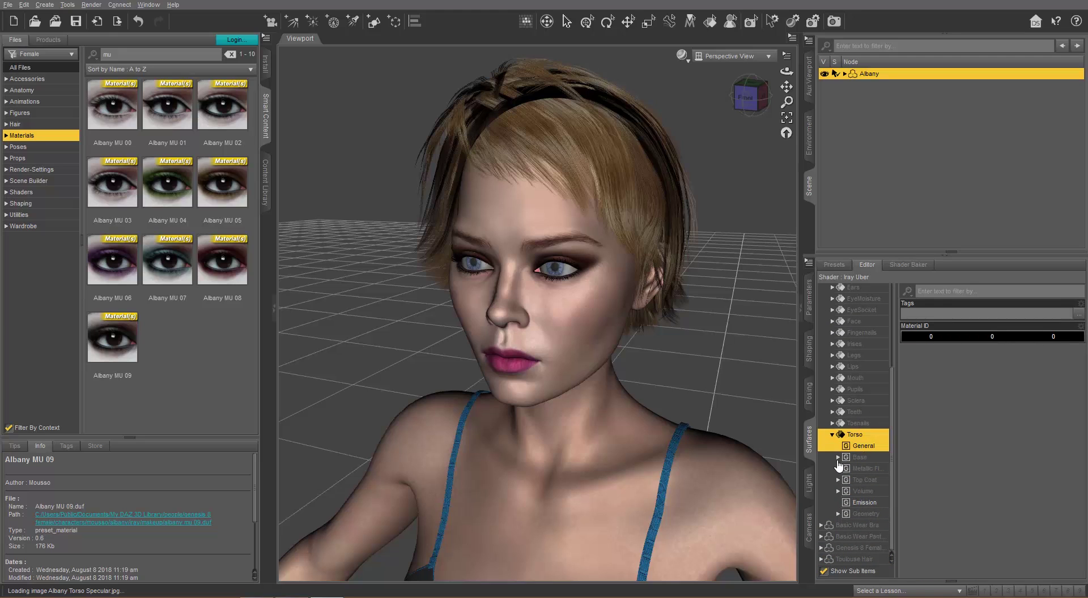
{"action": "left_click", "coordinate": [838, 458]}
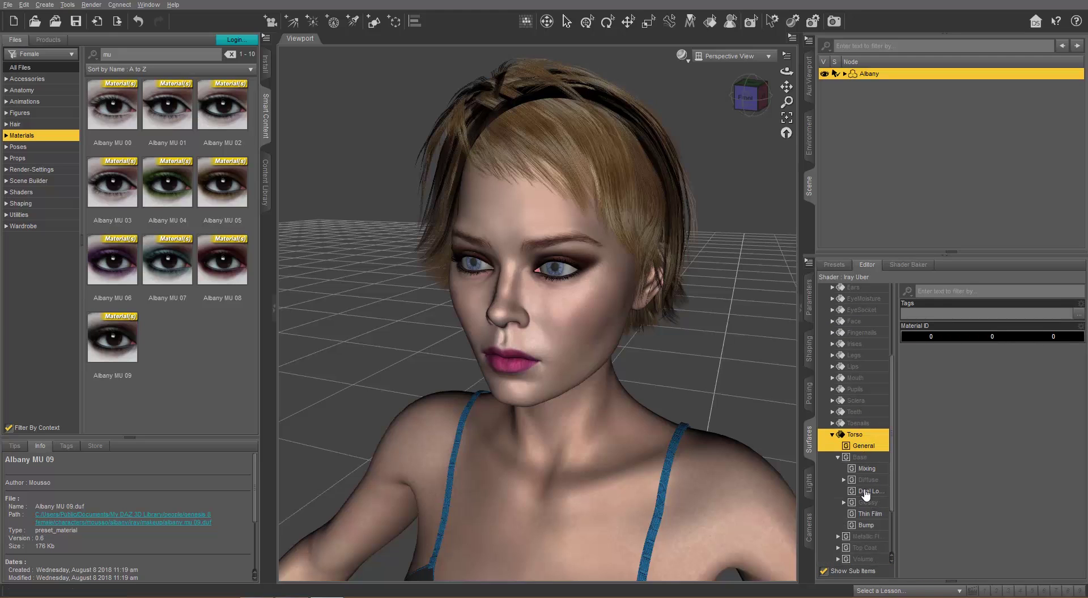
{"action": "left_click", "coordinate": [866, 526]}
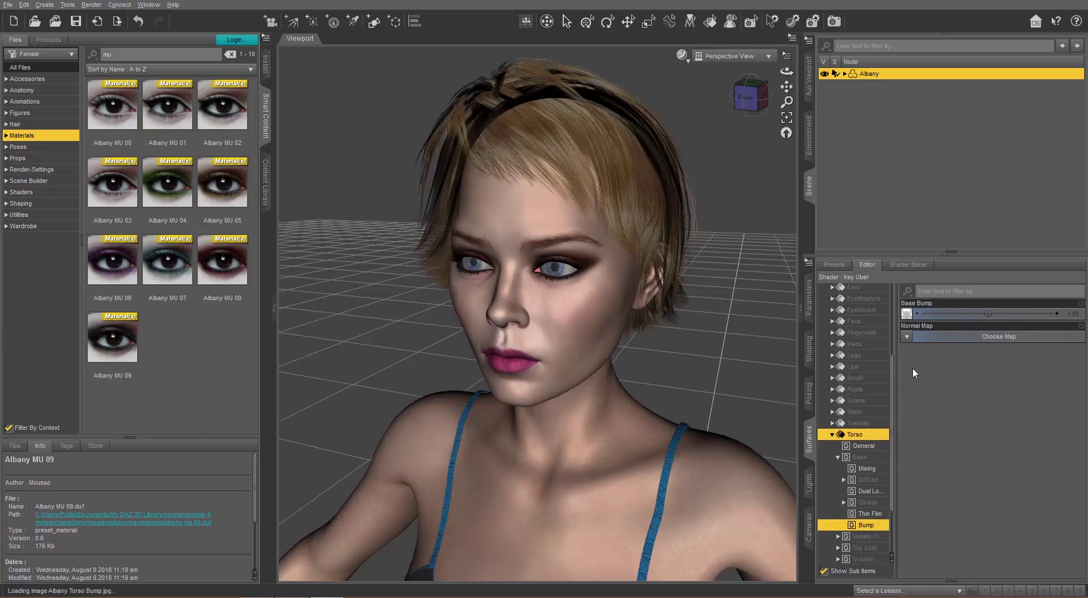
Browse for the Torso's Base Bump map image and copy the path of the Albany texture folder
{"action": "right_click", "coordinate": [908, 319]}
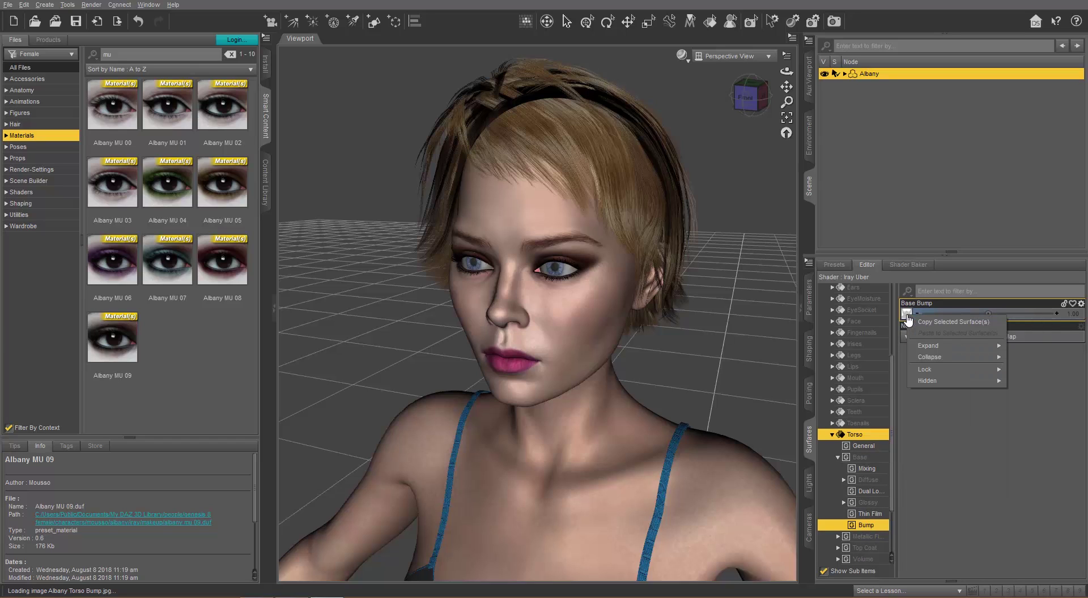
{"action": "left_click", "coordinate": [907, 317]}
{"action": "left_click", "coordinate": [907, 315]}
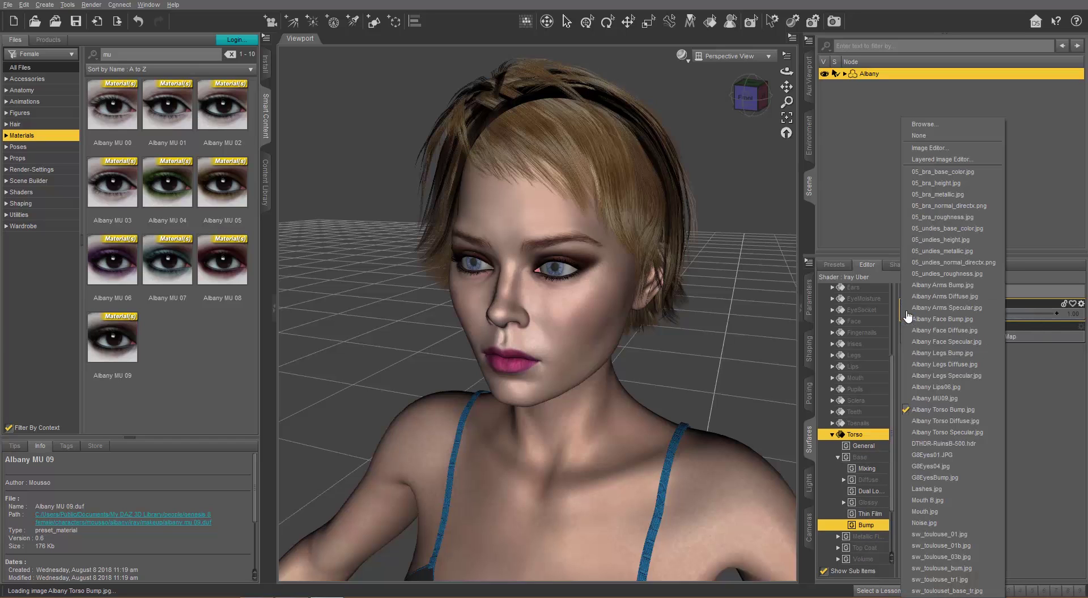
{"action": "left_click", "coordinate": [937, 124]}
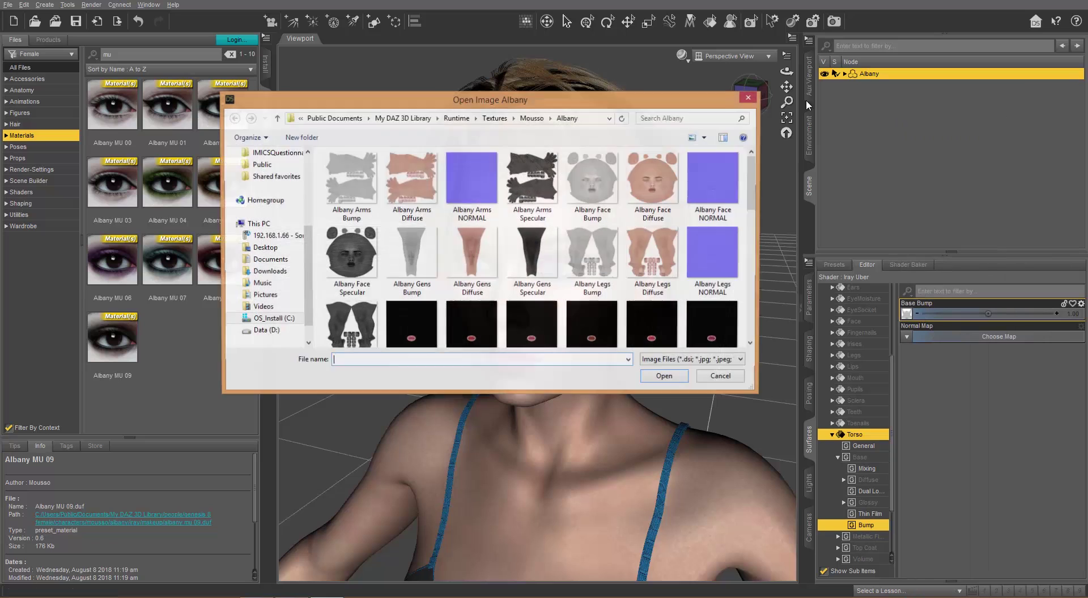
{"action": "left_click", "coordinate": [600, 120]}
{"action": "left_click_drag", "start_coordinate": [564, 120], "coordinate": [290, 120]}
{"action": "right_click", "coordinate": [351, 120]}
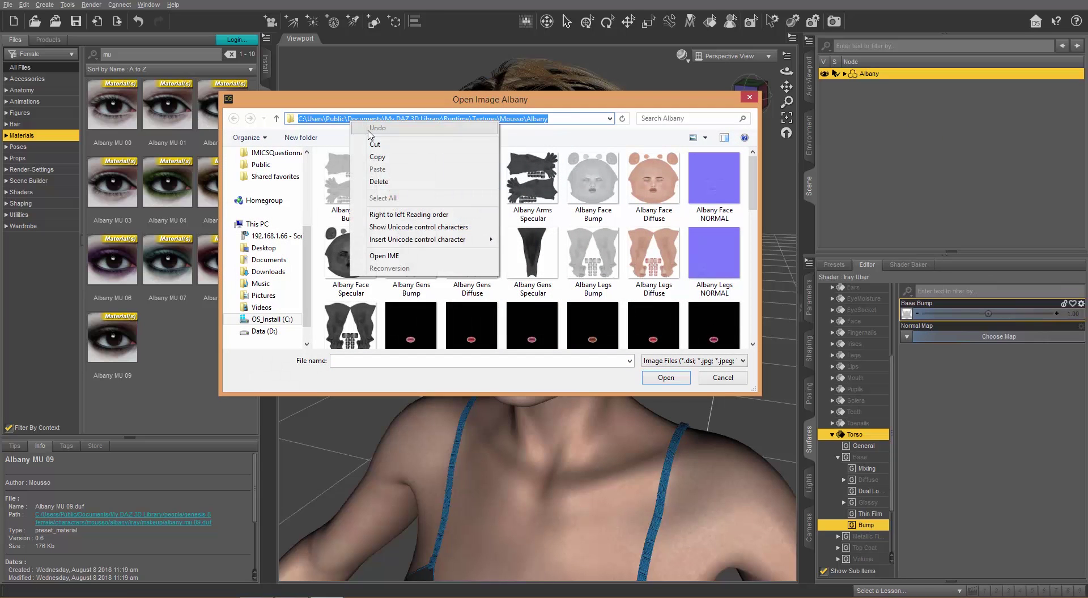
{"action": "left_click", "coordinate": [368, 152]}
Switch to Character Creator and try to set the Texture Folder to C:\Users\Public\Documents\My DAZ 3D Library\Runtime\Textures\Mousso\Albany
{"action": "key", "text": "alt+Tab"}
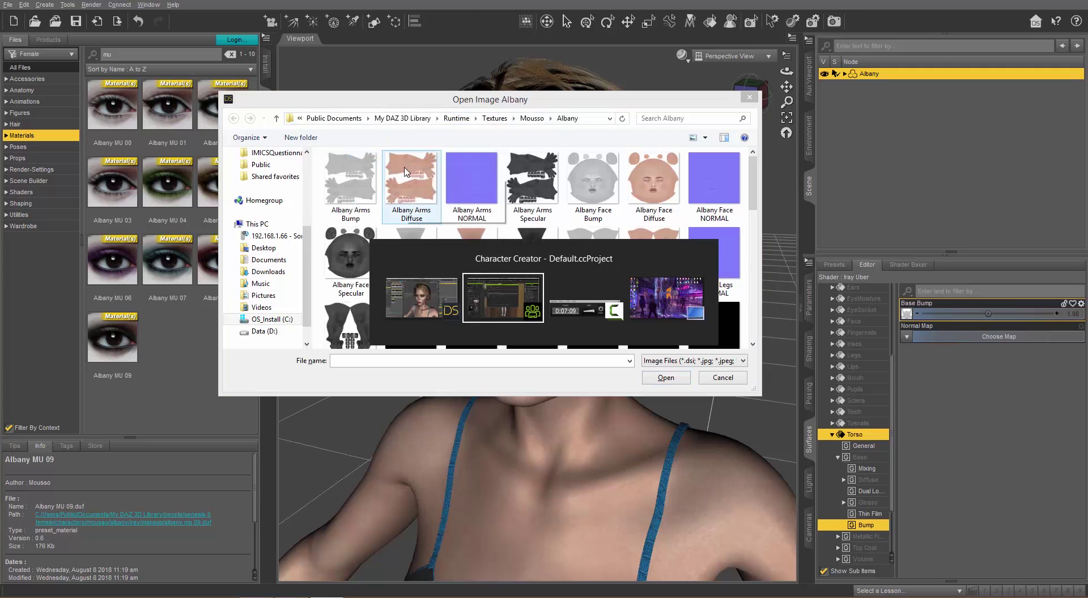
{"action": "key", "text": "alt+Tab"}
{"action": "key", "text": "alt+Tab"}
{"action": "key", "text": "alt+Tab"}
{"action": "key", "text": "alt+Tab"}
{"action": "key", "text": "alt+Tab"}
{"action": "key", "text": "alt+Tab"}
{"action": "key", "text": "alt+Tab"}
{"action": "key", "text": "alt+Tab"}
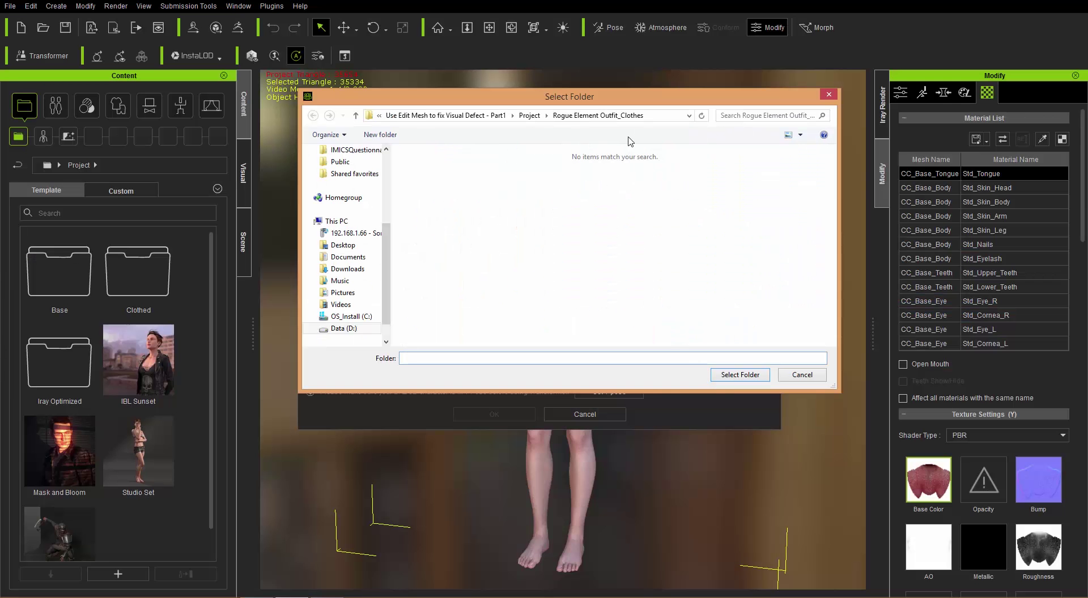
{"action": "left_click", "coordinate": [657, 116]}
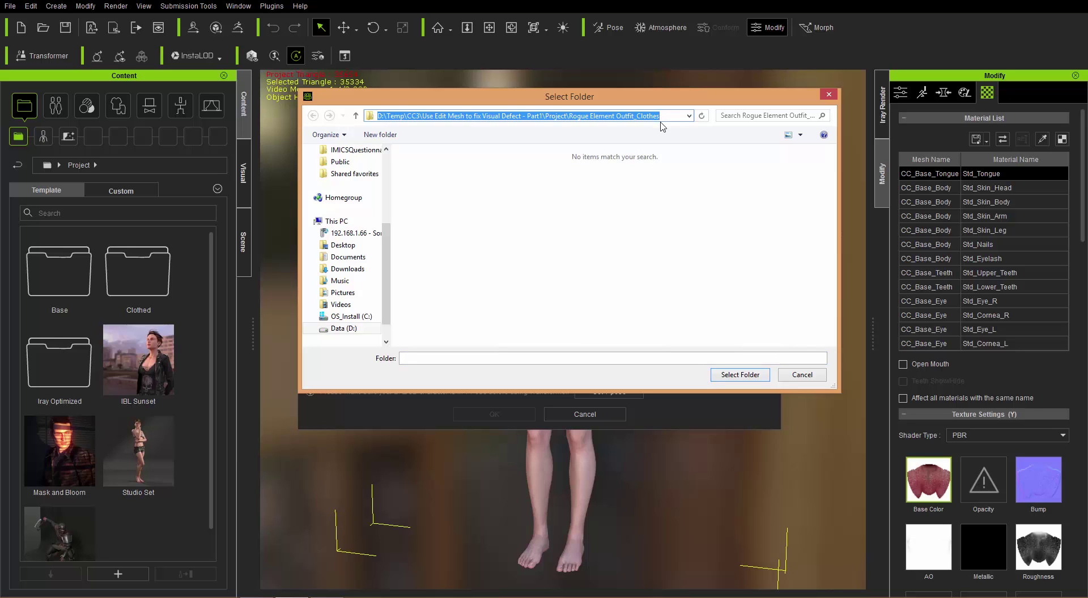
{"action": "key", "text": "ctrl+v"}
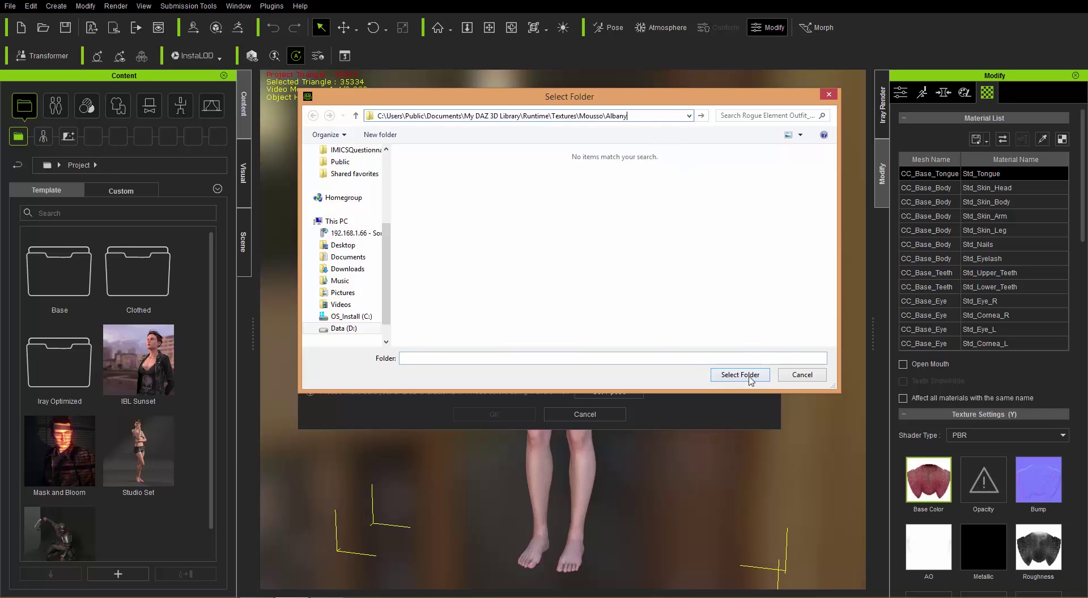
{"action": "left_click", "coordinate": [750, 376]}
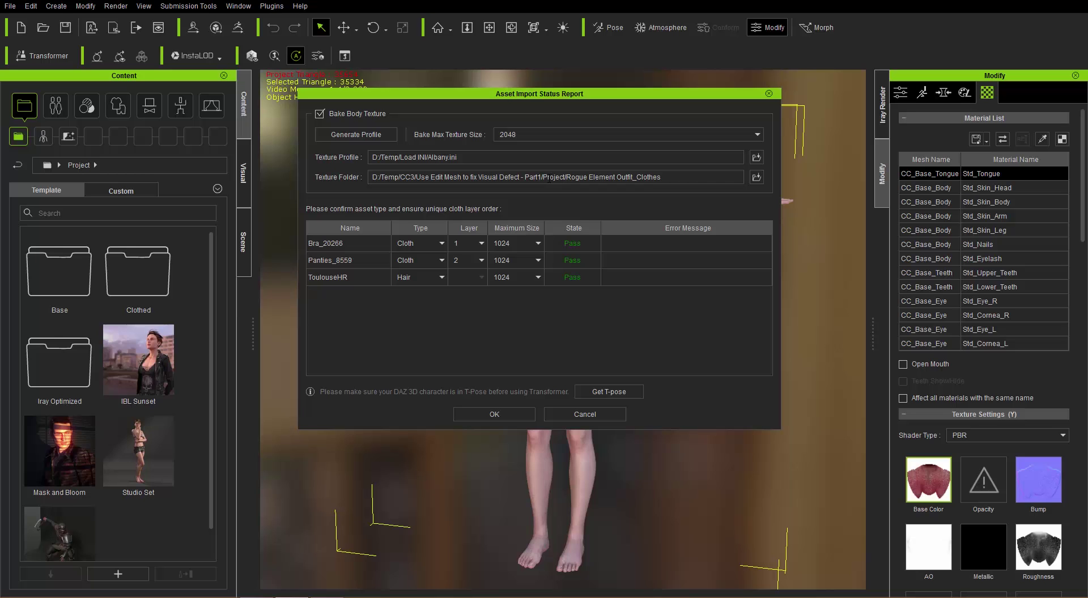
Return to DAZ Studio, select the full texture folder path in the image browser, and cancel the image selection
{"action": "key", "text": "alt+Tab"}
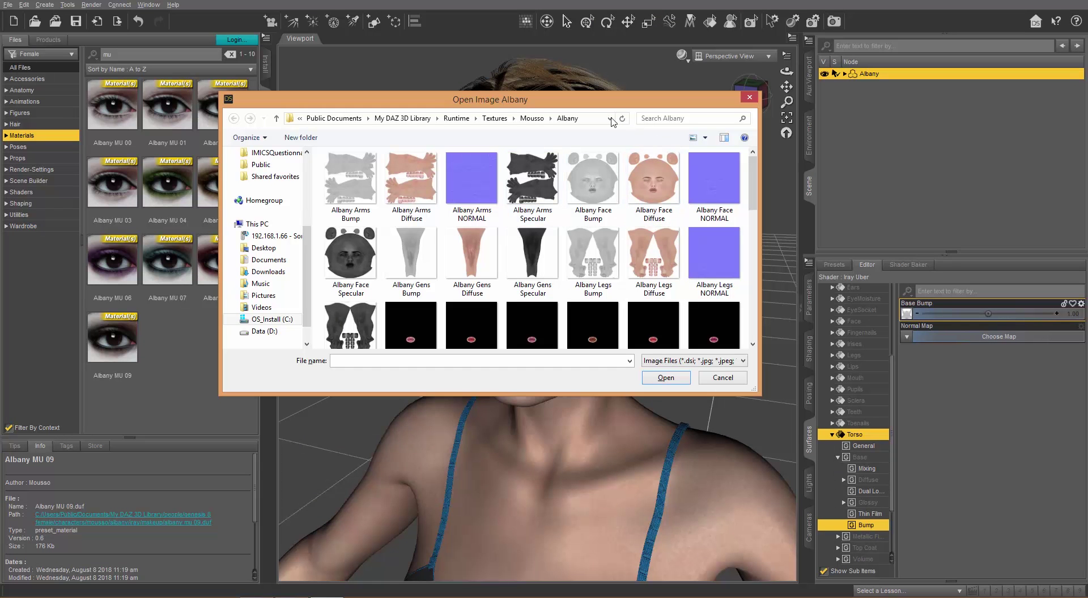
{"action": "left_click", "coordinate": [592, 120]}
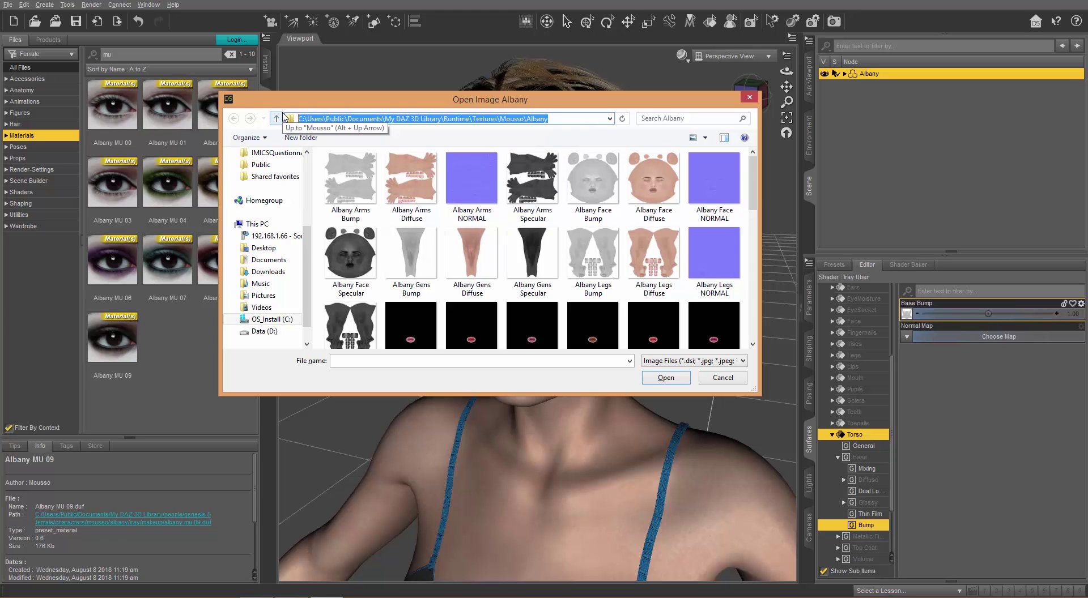
{"action": "left_click", "coordinate": [725, 378]}
Switch to File Explorer and open the Albany texture folder using the copied path
{"action": "key", "text": "alt+Tab"}
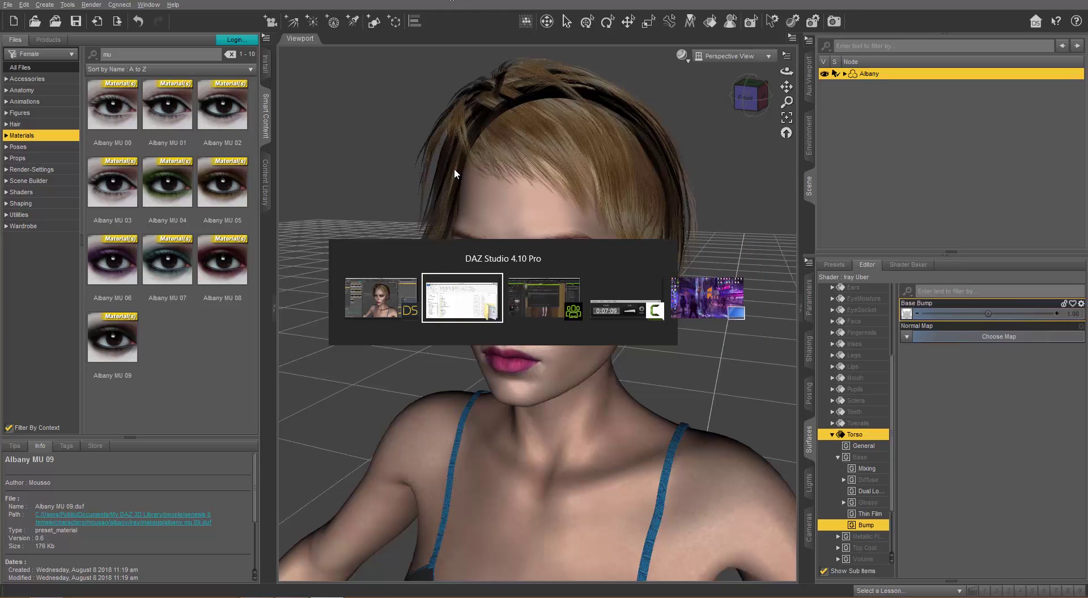
{"action": "key", "text": "alt+Tab"}
{"action": "key", "text": "alt+Tab"}
{"action": "key", "text": "alt+Tab"}
{"action": "key", "text": "alt+Tab"}
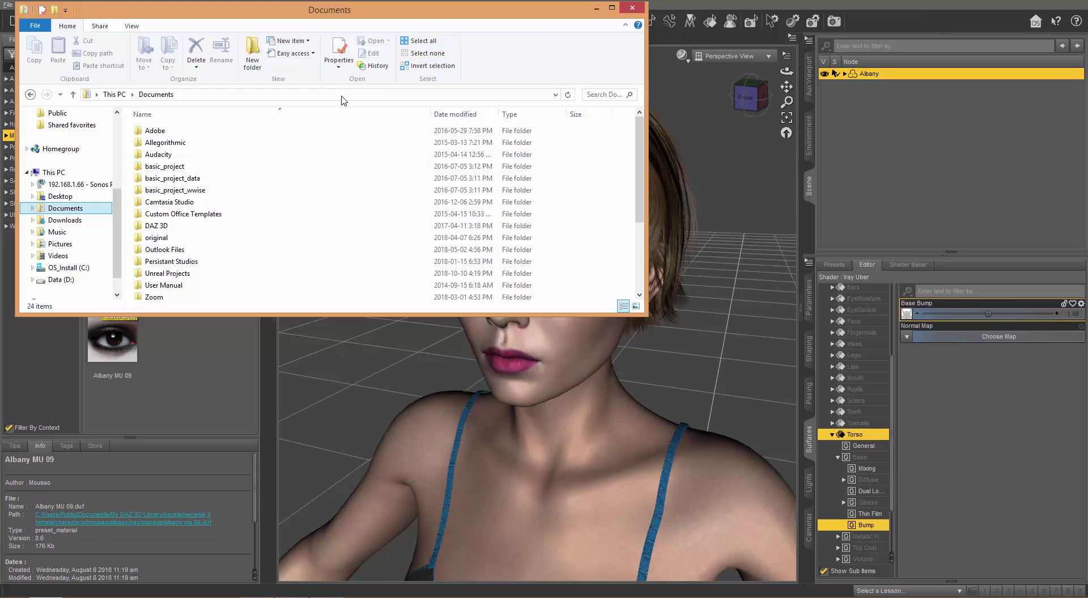
{"action": "left_click", "coordinate": [342, 96]}
{"action": "key", "text": "ctrl+v"}
{"action": "key", "text": "ctrl+a"}
{"action": "key", "text": "Return"}
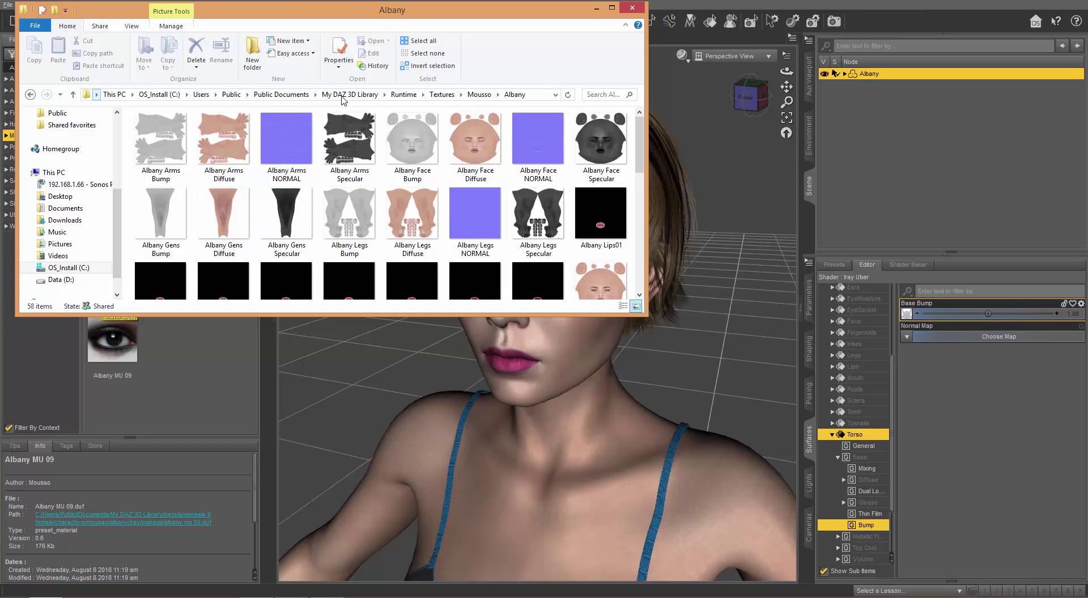
Switch to Character Creator, browse for the Texture Profile, and open the Albany INI file in Notepad++
{"action": "key", "text": "alt+Tab"}
{"action": "key", "text": "alt+Tab"}
{"action": "key", "text": "alt+Tab"}
{"action": "key", "text": "alt+Tab"}
{"action": "key", "text": "alt+Tab"}
{"action": "key", "text": "alt+Tab"}
{"action": "key", "text": "alt+Tab"}
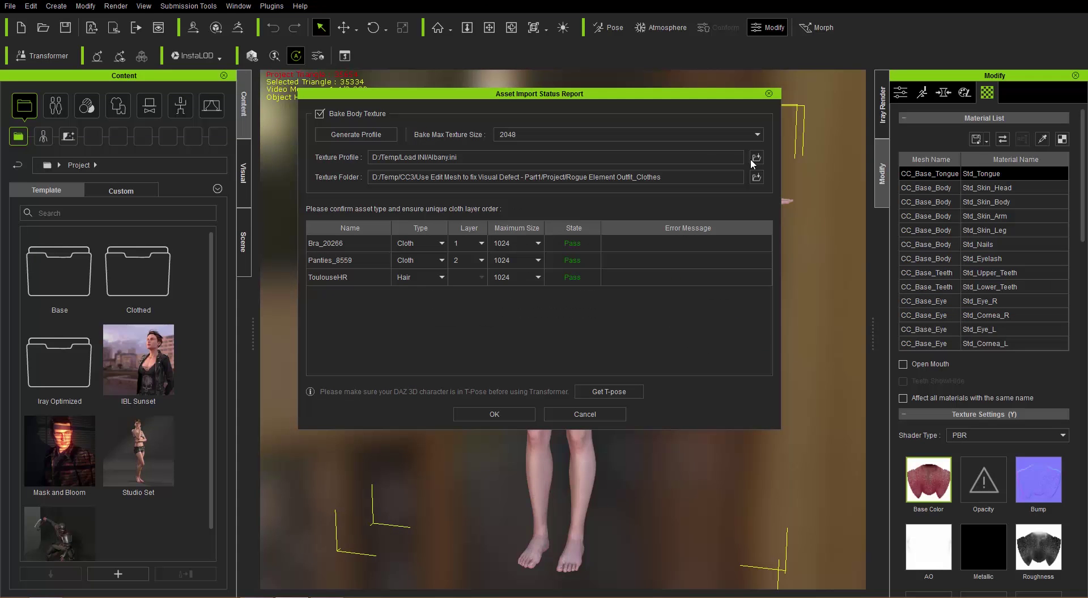
{"action": "left_click", "coordinate": [758, 159]}
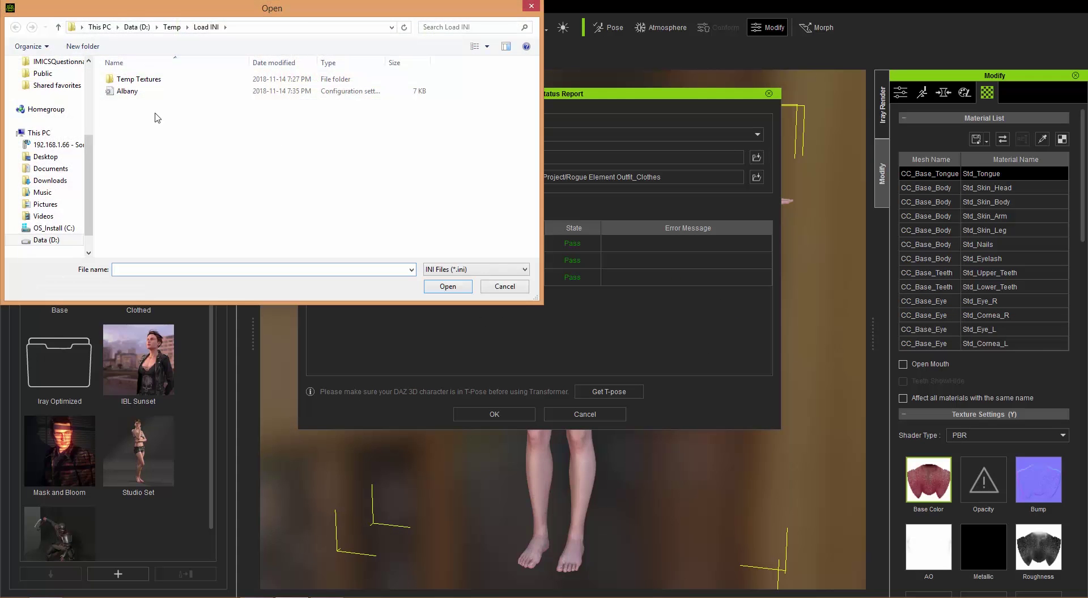
{"action": "right_click", "coordinate": [132, 97]}
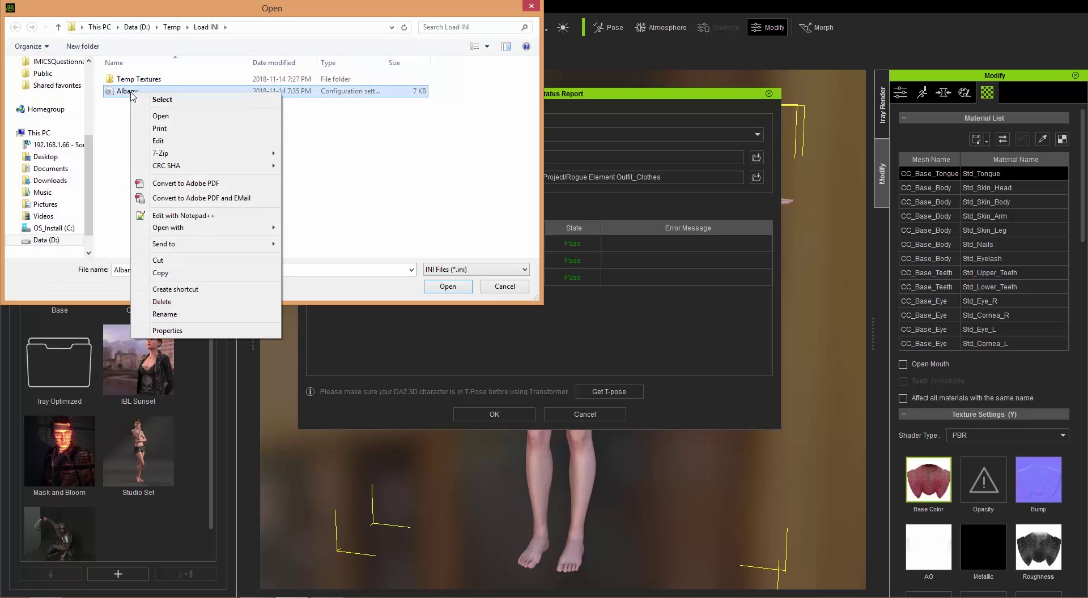
{"action": "left_click", "coordinate": [205, 216]}
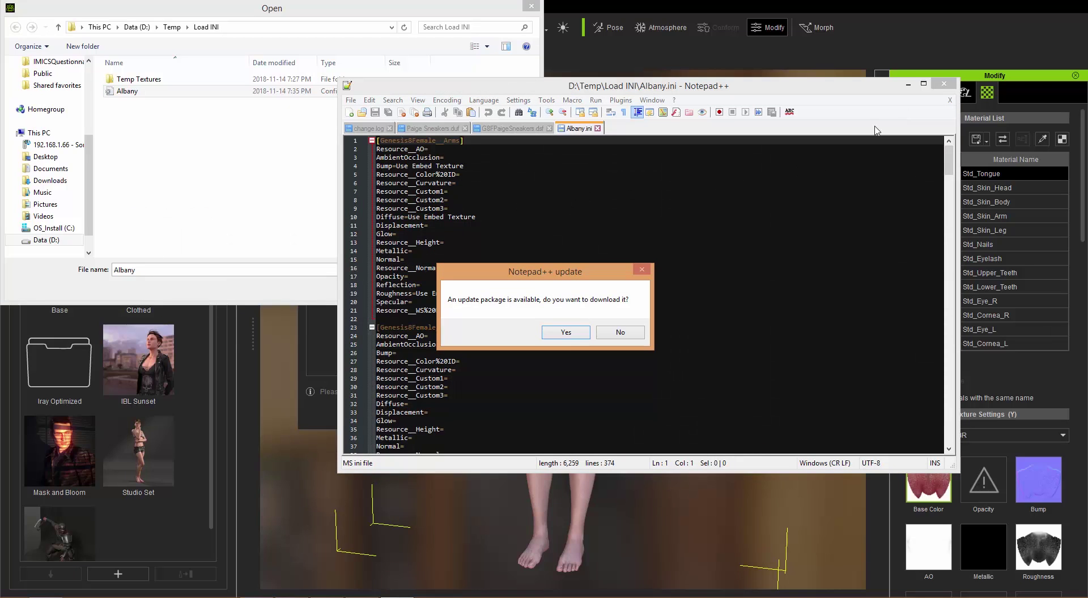
Decline the Notepad++ update, maximize the window, and examine the body-part sections of Albany.ini through Genesis8Female__Face
{"action": "left_click", "coordinate": [618, 334]}
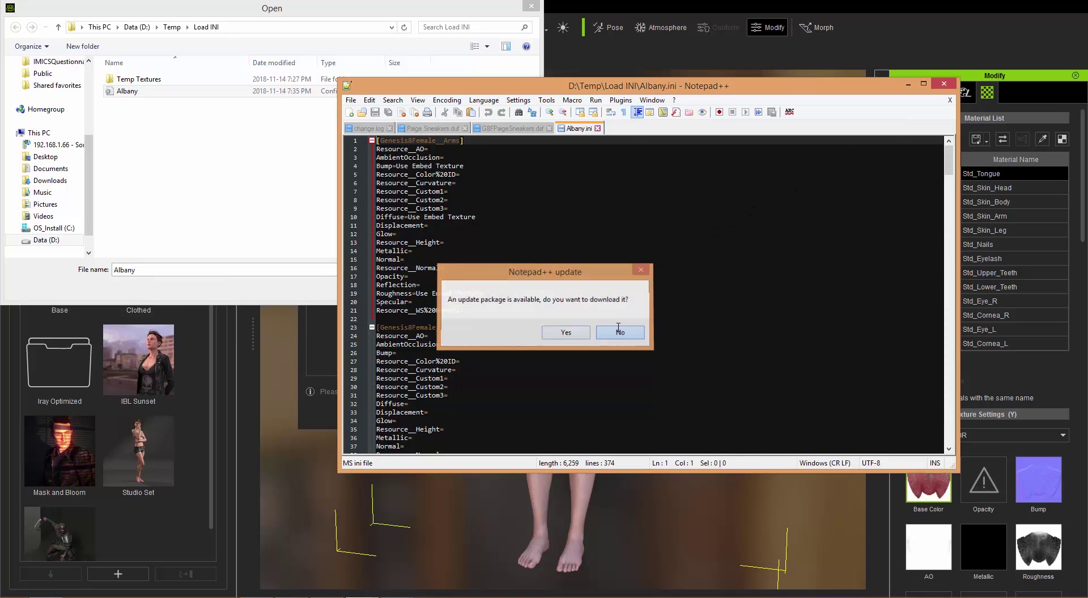
{"action": "left_click", "coordinate": [923, 83]}
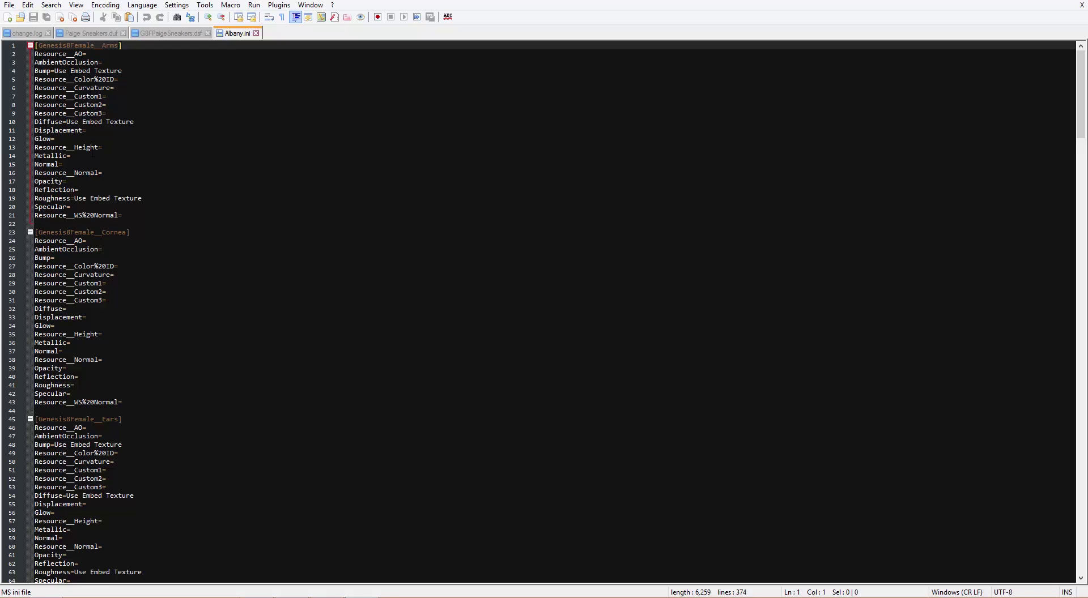
{"action": "scroll", "coordinate": [153, 221], "scroll_direction": "down", "scroll_amount": 3}
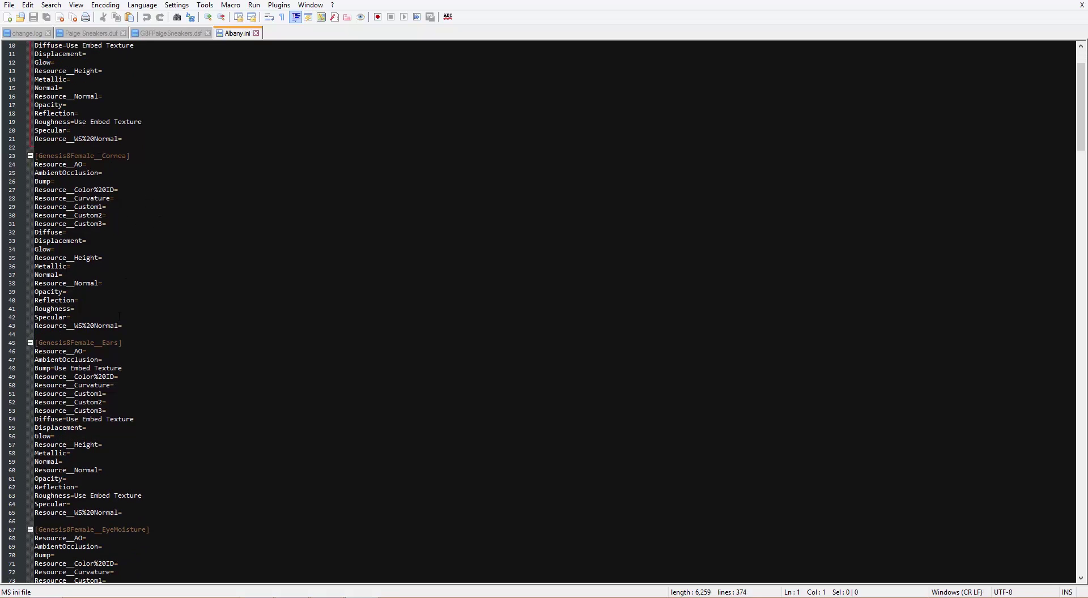
{"action": "scroll", "coordinate": [143, 340], "scroll_direction": "down", "scroll_amount": 12}
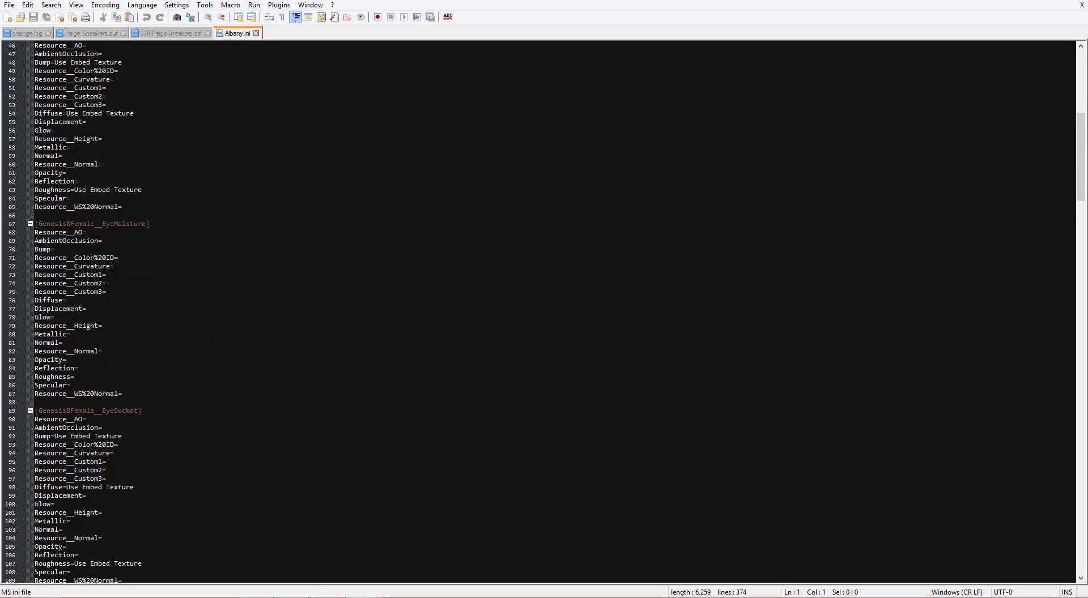
{"action": "scroll", "coordinate": [210, 340], "scroll_direction": "down", "scroll_amount": 6}
{"action": "scroll", "coordinate": [126, 268], "scroll_direction": "down", "scroll_amount": 20}
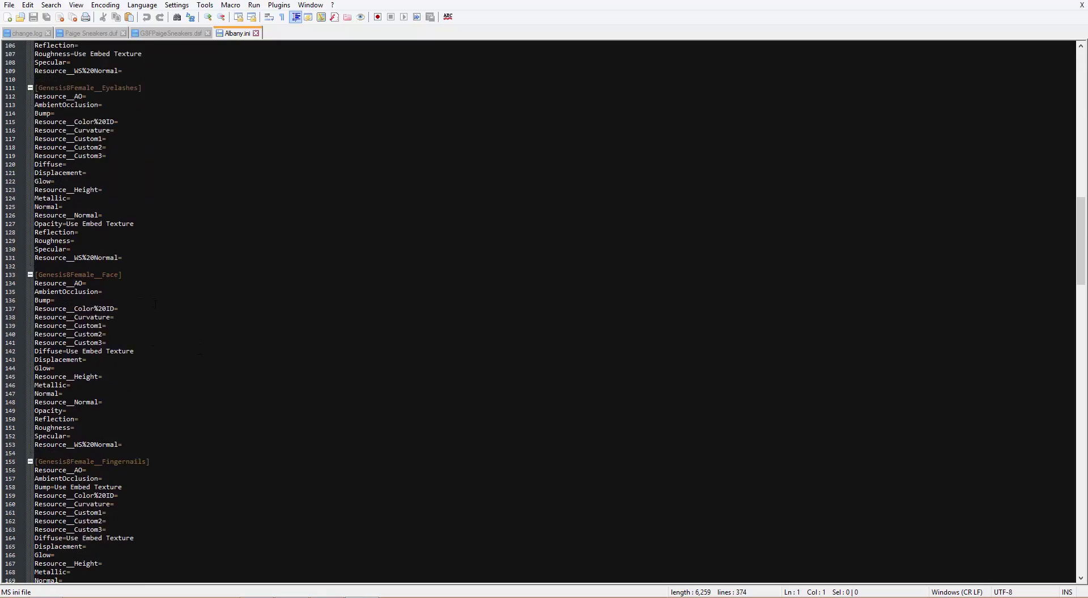
{"action": "scroll", "coordinate": [157, 305], "scroll_direction": "up", "scroll_amount": 9}
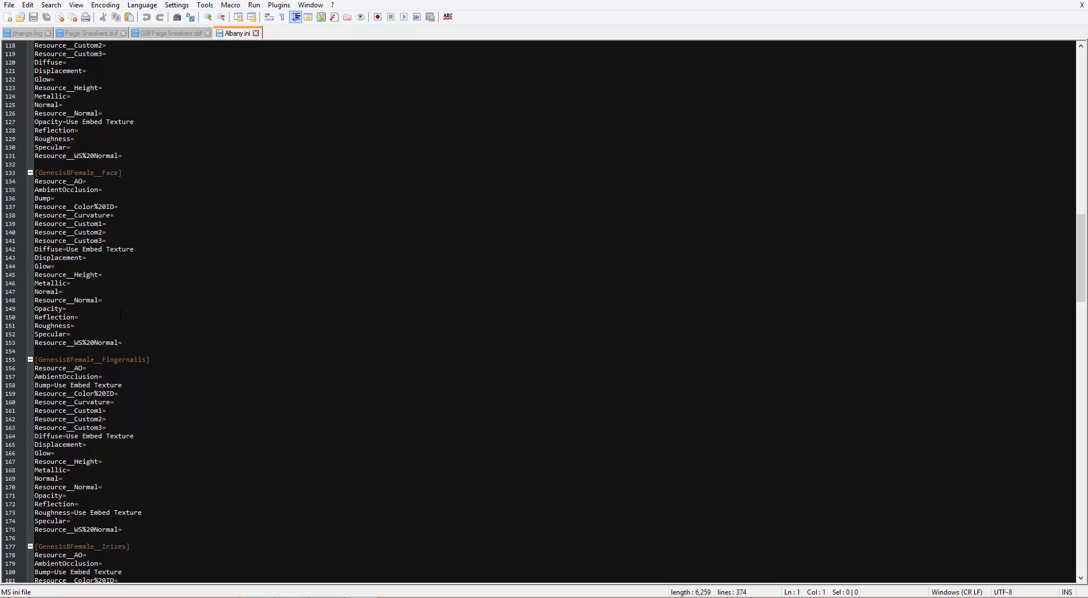
Switch to File Explorer and copy the file name of the Albany Face Bump texture
{"action": "key", "text": "alt+Tab"}
{"action": "key", "text": "alt+Tab"}
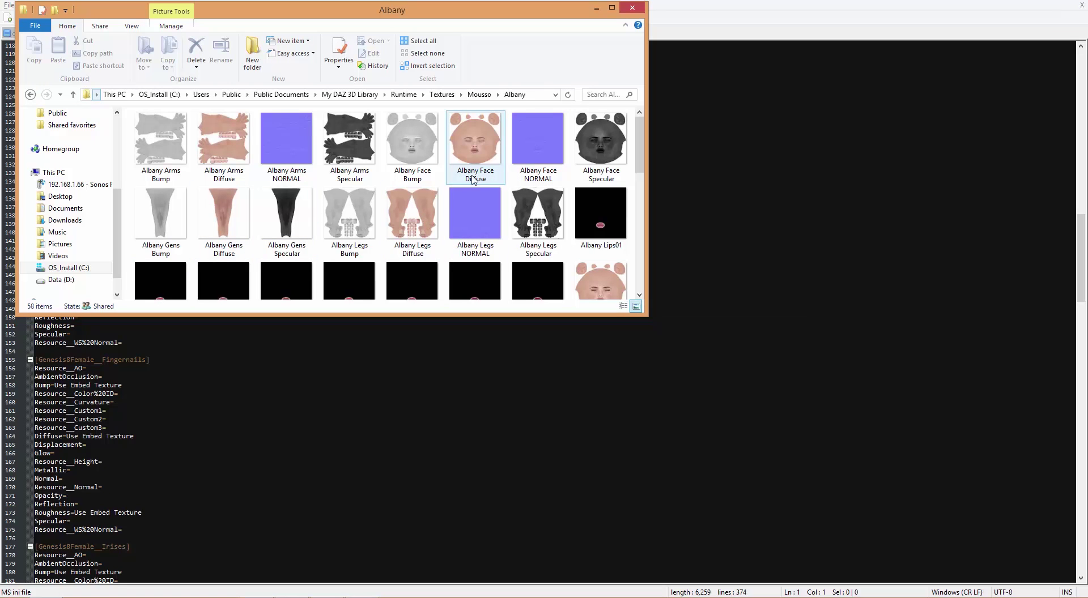
{"action": "left_click", "coordinate": [420, 177]}
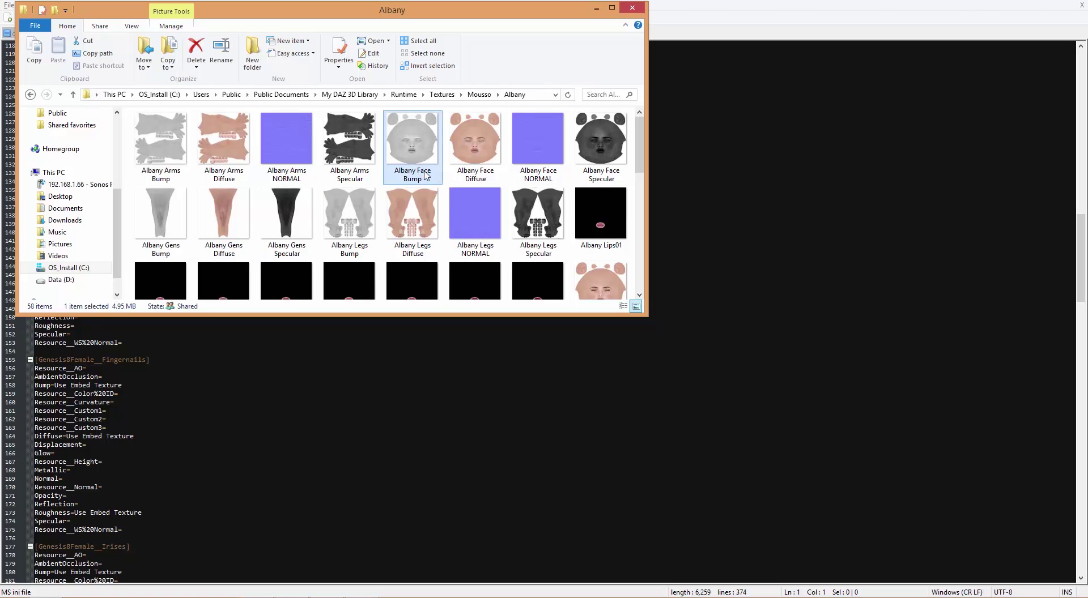
{"action": "left_click", "coordinate": [432, 170]}
{"action": "left_click", "coordinate": [423, 171]}
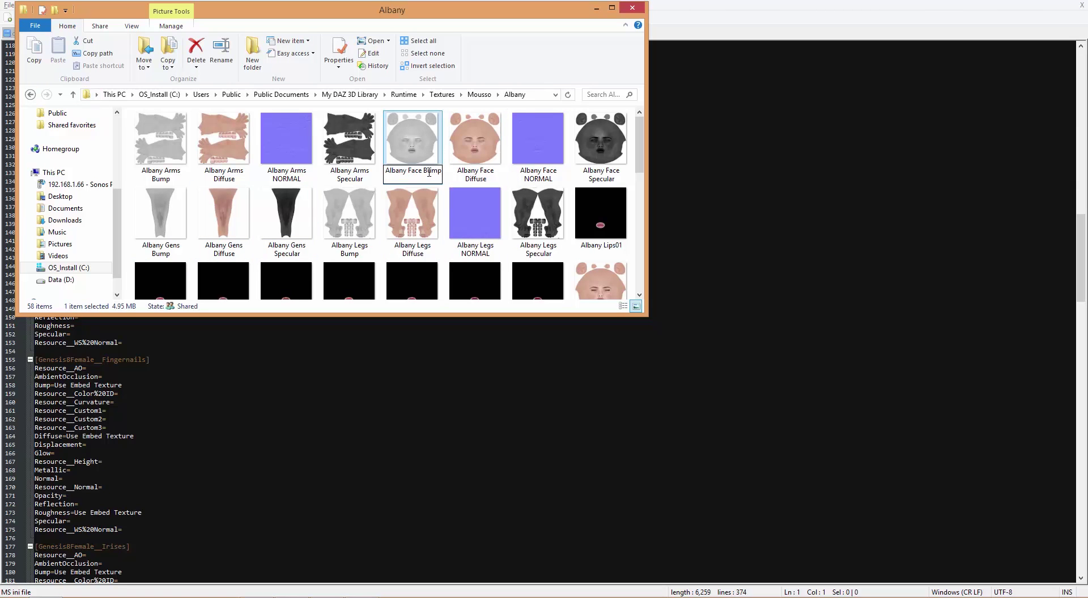
{"action": "key", "text": "ctrl+a"}
{"action": "key", "text": "ctrl+c"}
Check the file type of the Albany Face Bump image in its properties, then dismiss them without changes
{"action": "right_click", "coordinate": [423, 150]}
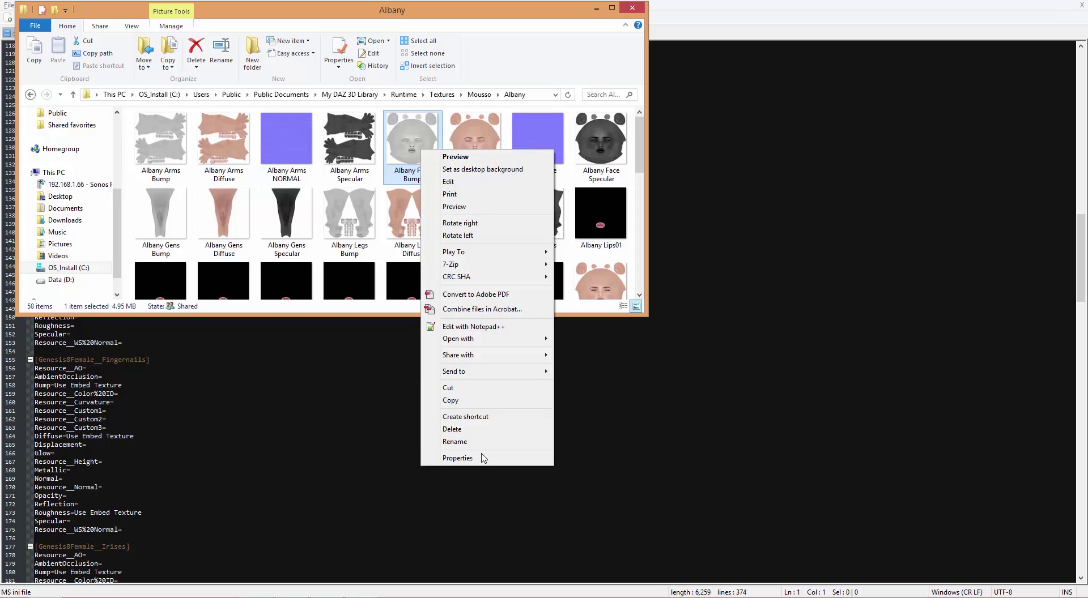
{"action": "left_click", "coordinate": [458, 458]}
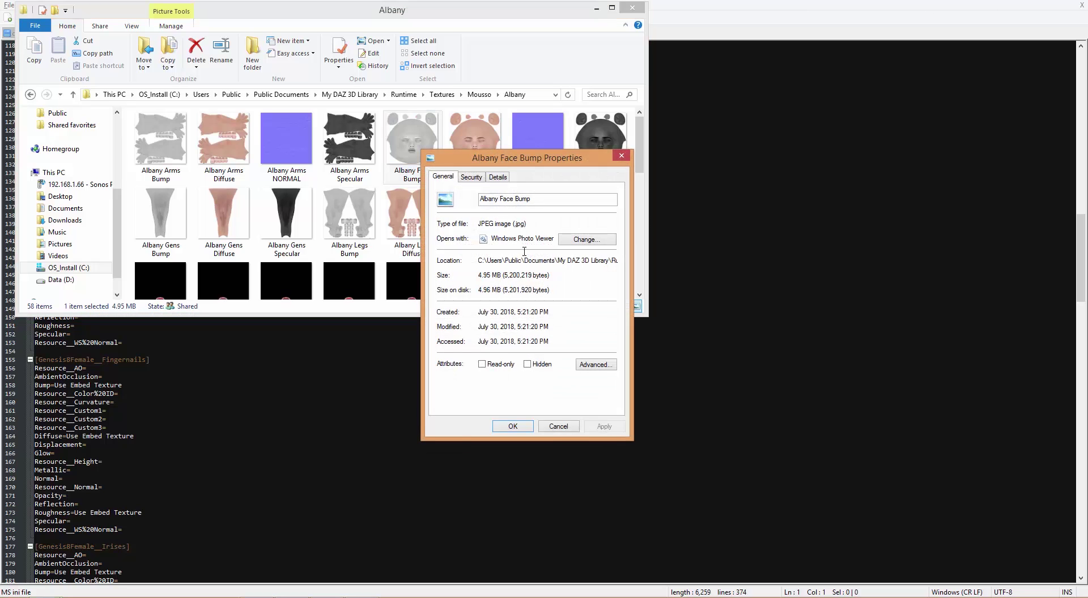
{"action": "left_click", "coordinate": [561, 428]}
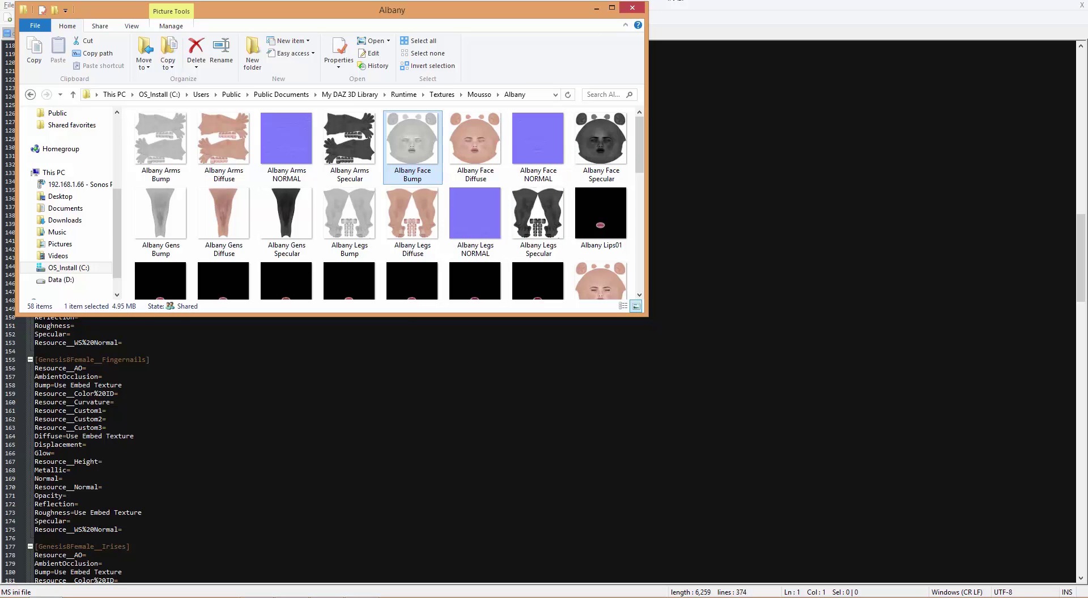
Return to Albany.ini in Notepad++ and set Bump in the Genesis8Female__Face section to Albany Face Bump.jpg
{"action": "key", "text": "alt+Tab"}
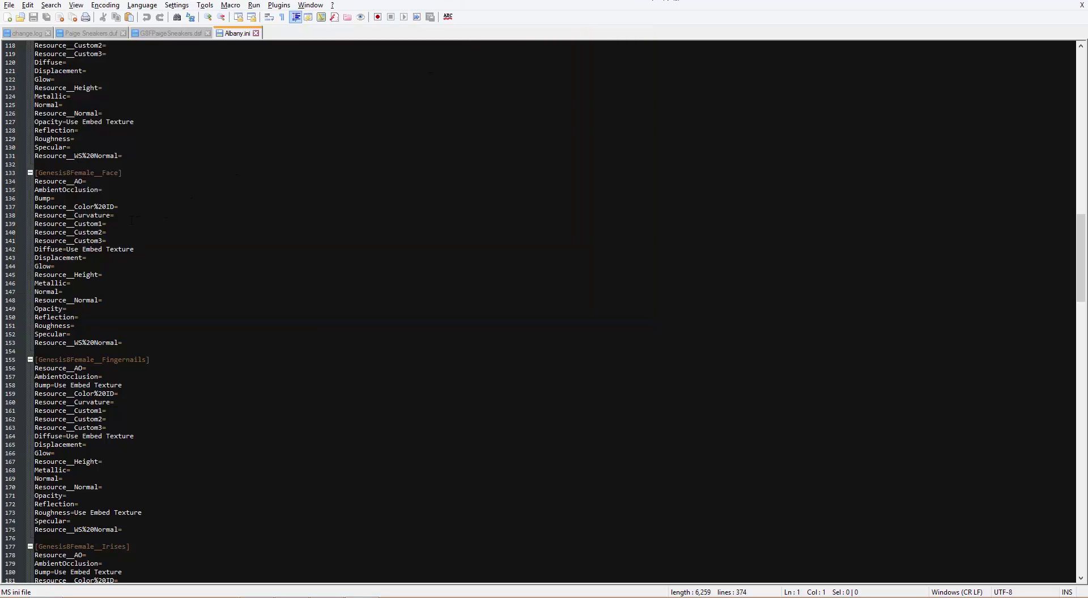
{"action": "left_click", "coordinate": [54, 198]}
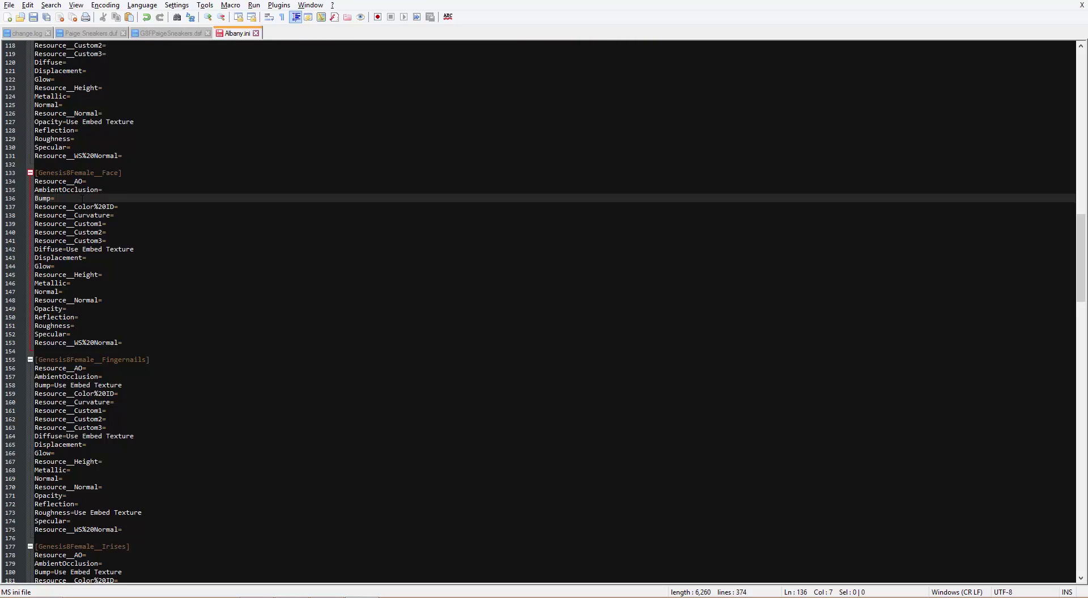
{"action": "key", "text": "ctrl+v"}
{"action": "type", "text": ".j"}
Switch back to File Explorer and copy the file name of the Albany Face Specular texture
{"action": "key", "text": "alt+Tab"}
{"action": "key", "text": "alt+Tab"}
{"action": "key", "text": "alt+Tab"}
{"action": "key", "text": "alt+Tab"}
{"action": "key", "text": "alt+Tab"}
{"action": "key", "text": "alt+Tab"}
{"action": "key", "text": "alt+Tab"}
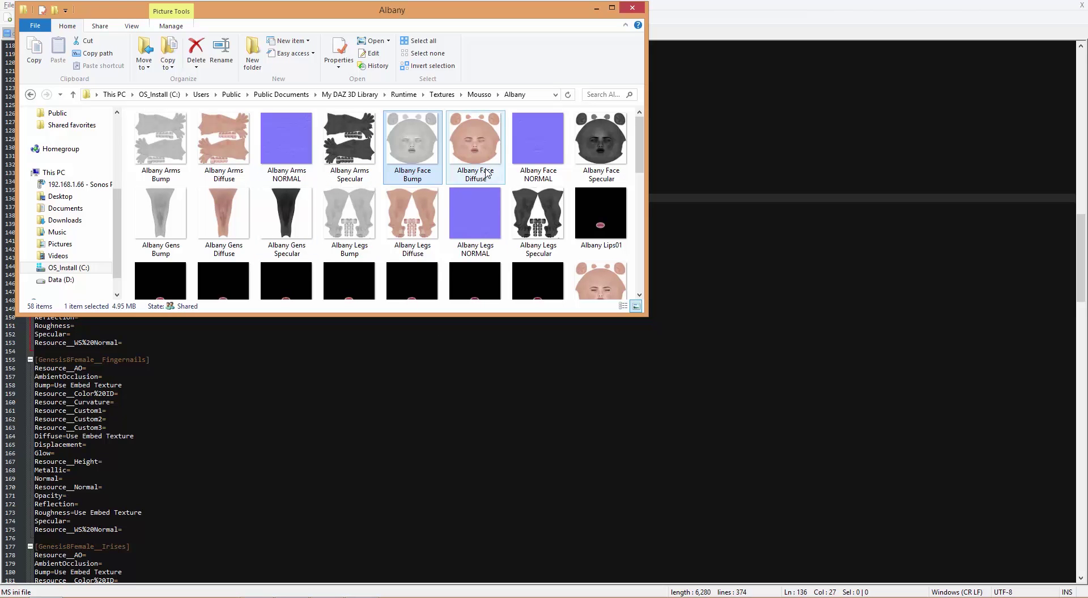
{"action": "left_click", "coordinate": [601, 175]}
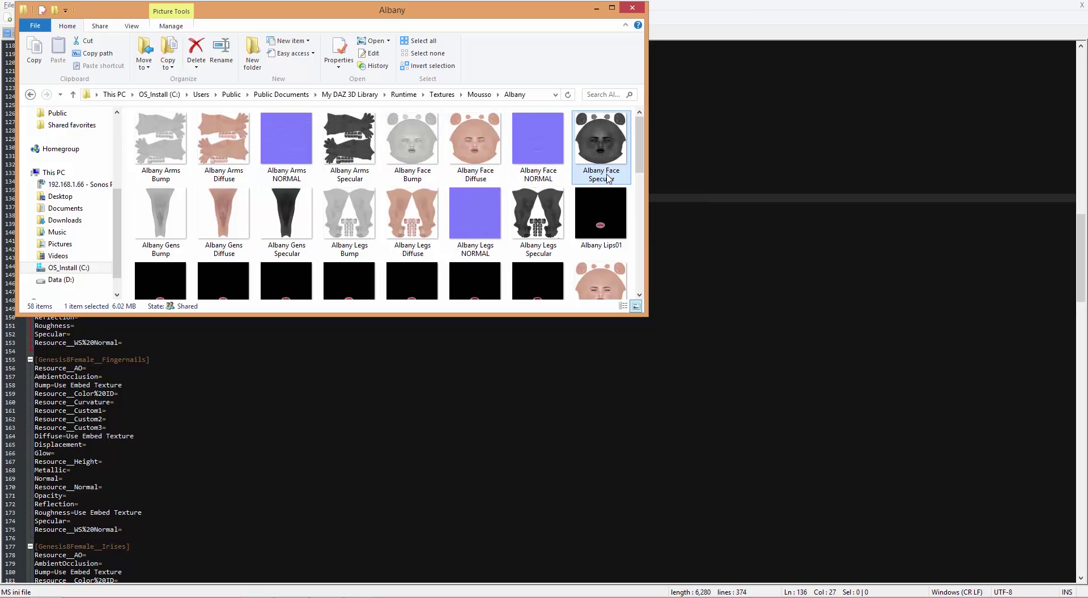
{"action": "left_click", "coordinate": [603, 176]}
{"action": "key", "text": "ctrl+c"}
{"action": "right_click", "coordinate": [610, 173]}
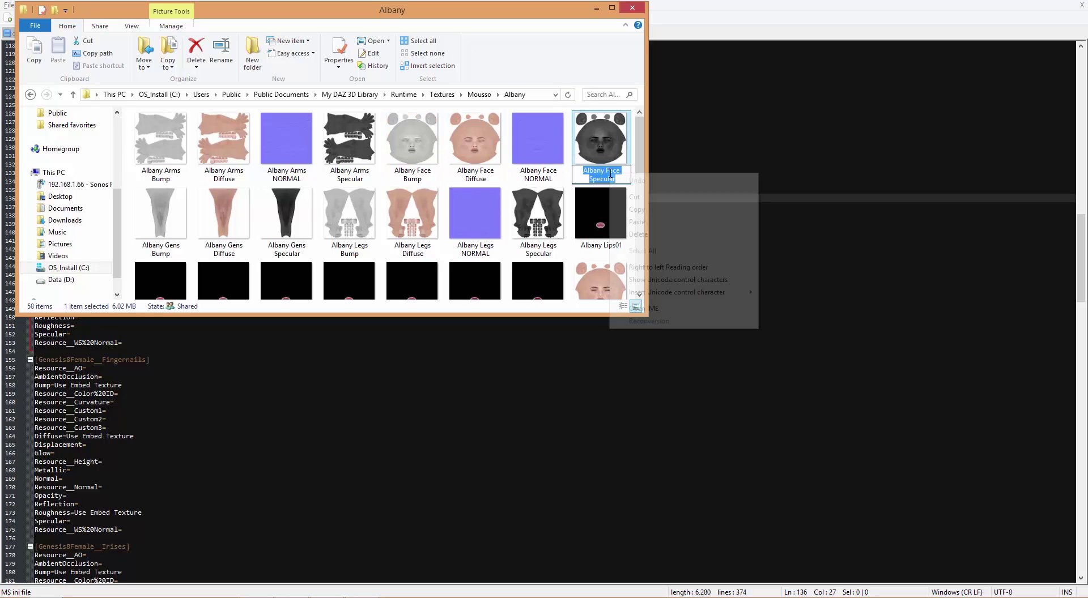
{"action": "left_click", "coordinate": [629, 209]}
Return to Notepad++ and set Specular in the Genesis8Female__Face section to Albany Face Specular.jpg
{"action": "key", "text": "alt+Tab"}
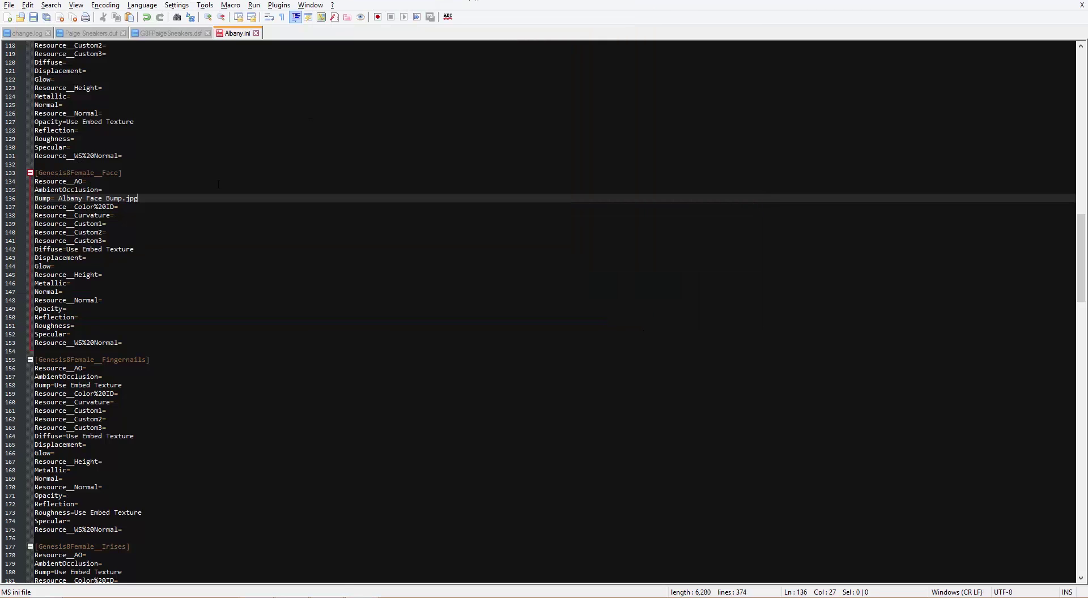
{"action": "left_click", "coordinate": [86, 335]}
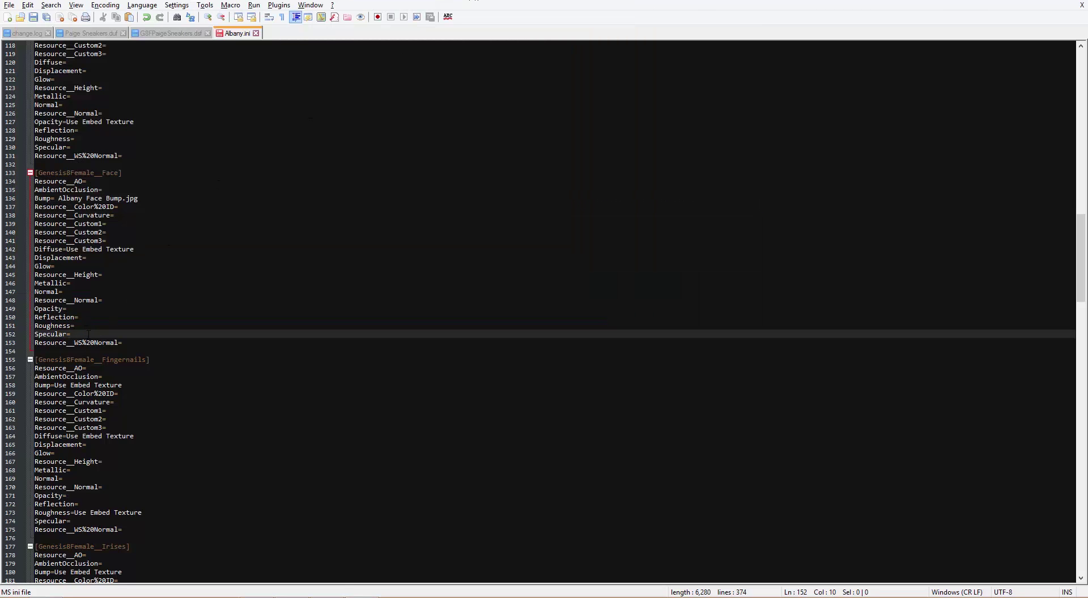
{"action": "key", "text": "ctrl+v"}
{"action": "type", "text": ".jpg"}
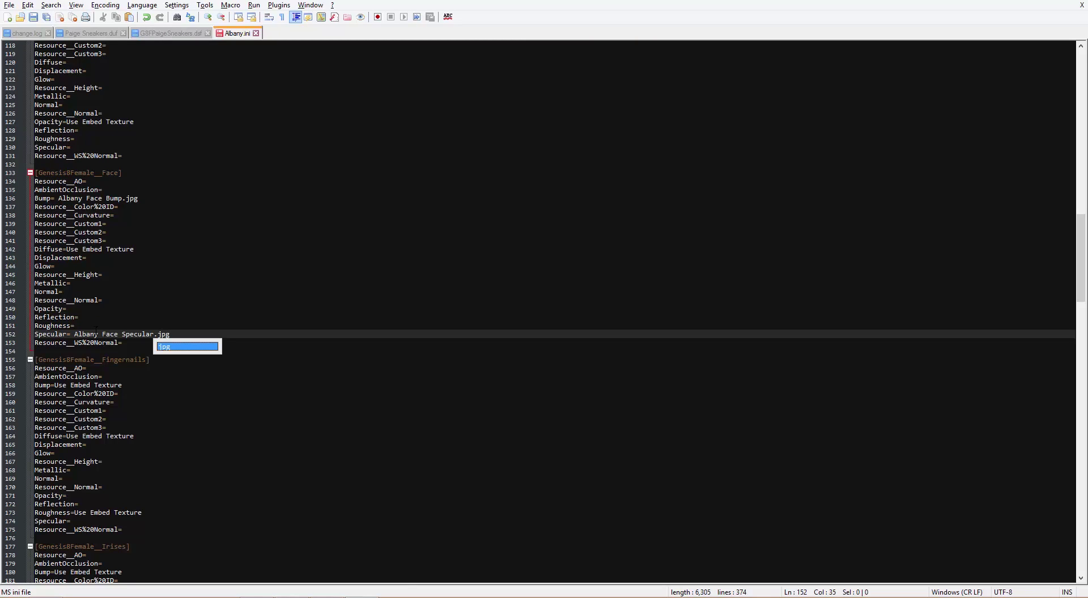
{"action": "left_click", "coordinate": [67, 283]}
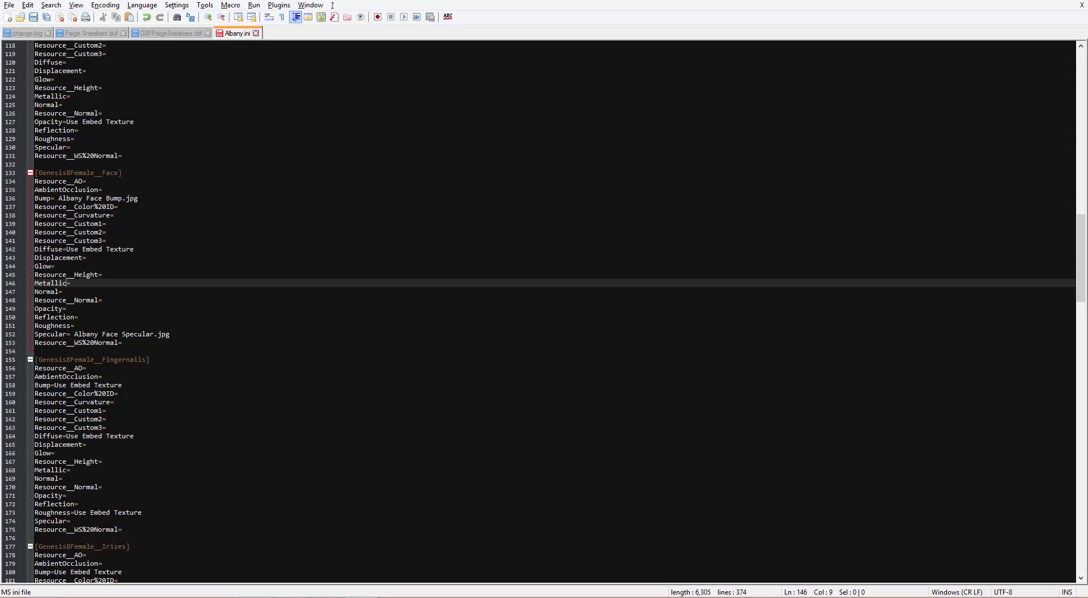
Examine the other body-part sections of Albany.ini and compare them with the Albany texture files in File Explorer
{"action": "scroll", "coordinate": [159, 396], "scroll_direction": "up", "scroll_amount": 5}
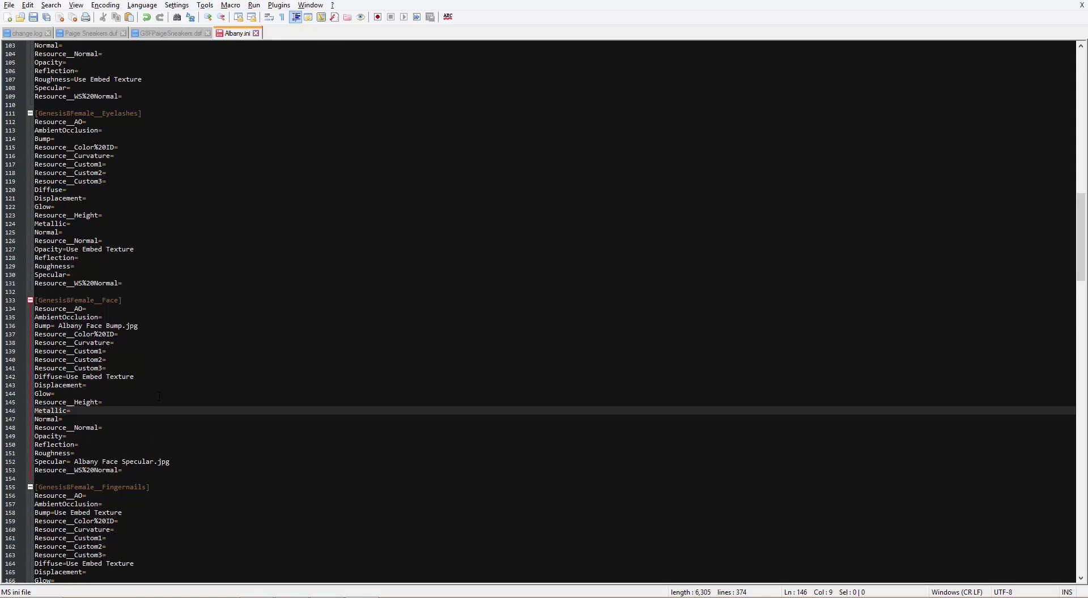
{"action": "scroll", "coordinate": [107, 311], "scroll_direction": "down", "scroll_amount": 20}
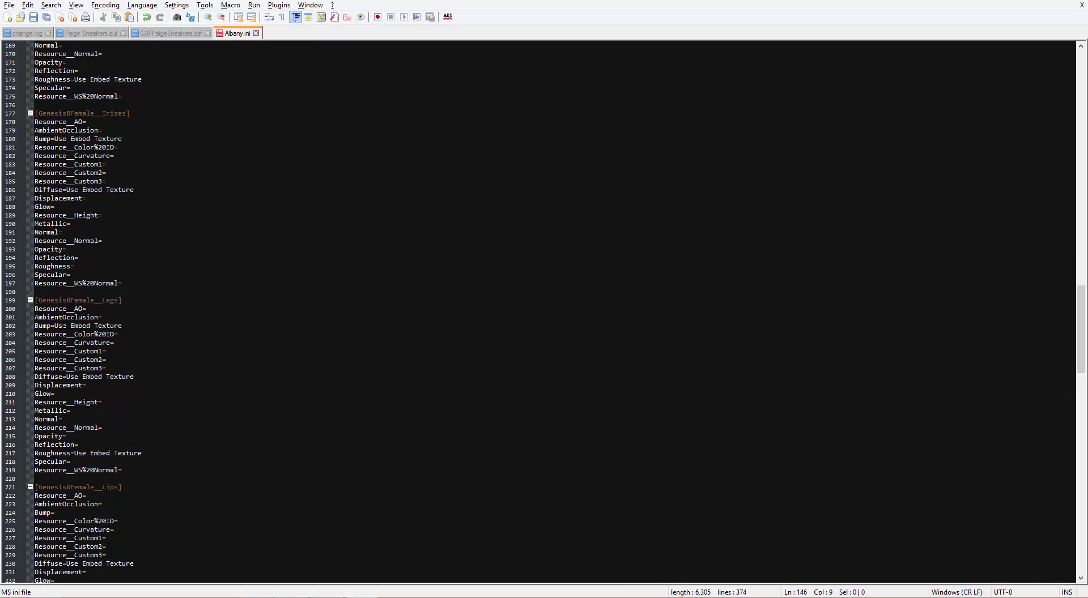
{"action": "scroll", "coordinate": [135, 425], "scroll_direction": "up", "scroll_amount": 6}
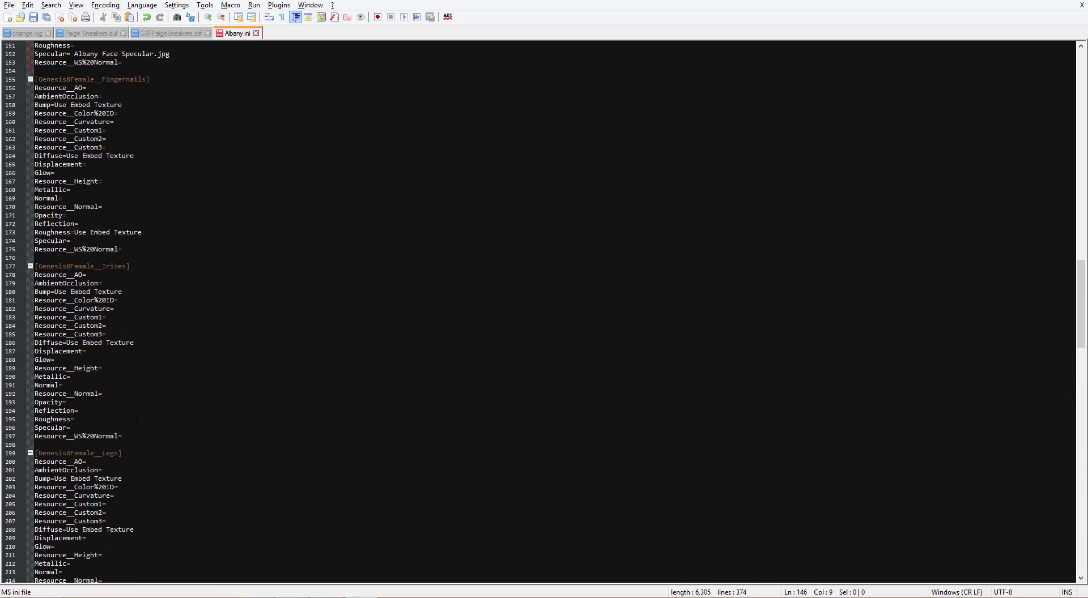
{"action": "key", "text": "alt+Tab"}
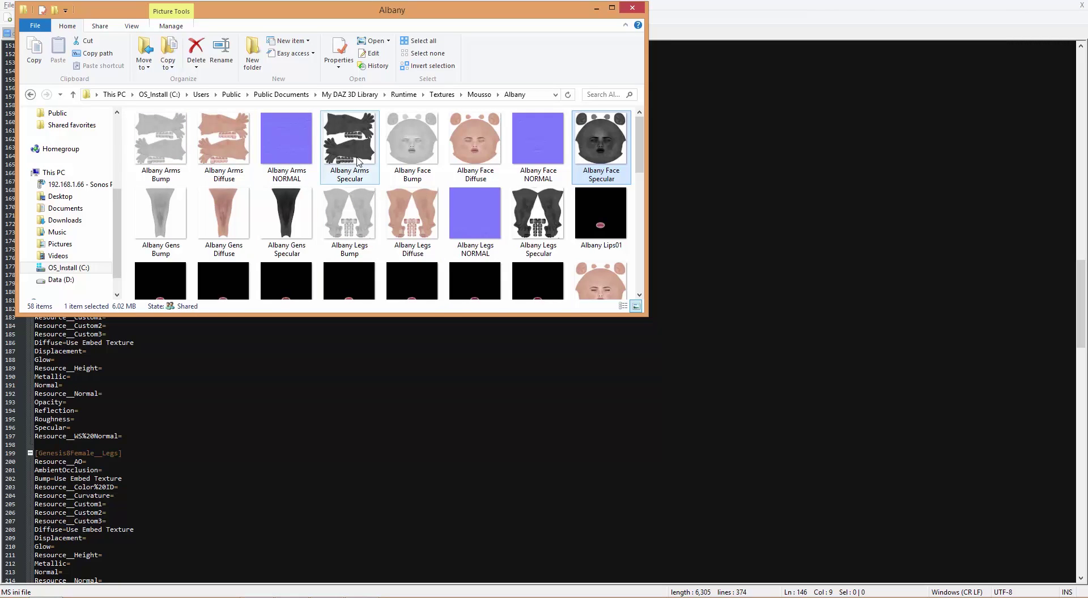
{"action": "mouse_move", "coordinate": [357, 153]}
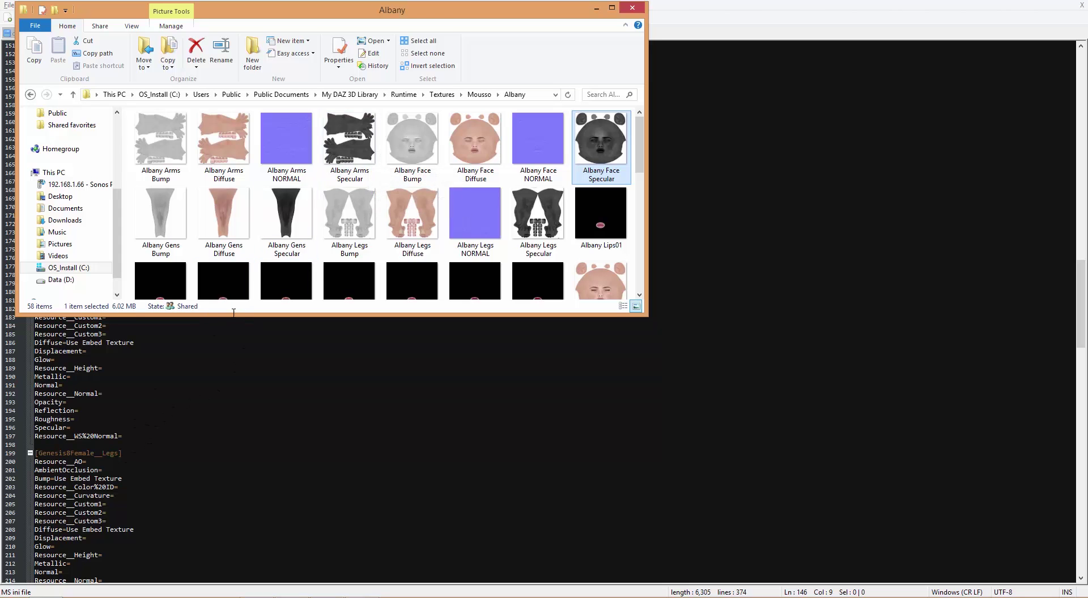
{"action": "left_click", "coordinate": [680, 2]}
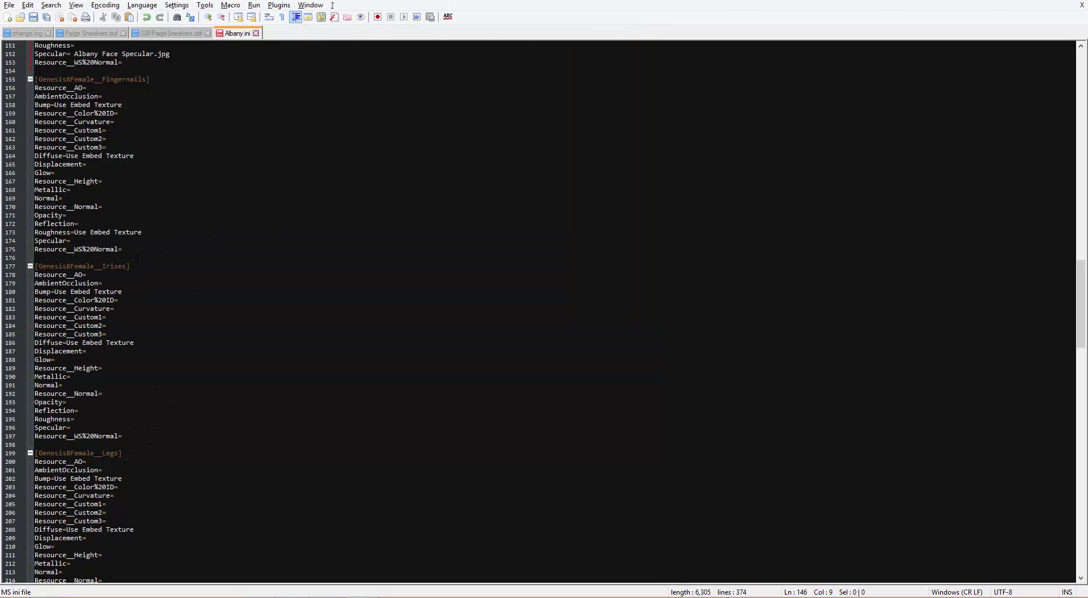
{"action": "scroll", "coordinate": [138, 259], "scroll_direction": "up", "scroll_amount": 12}
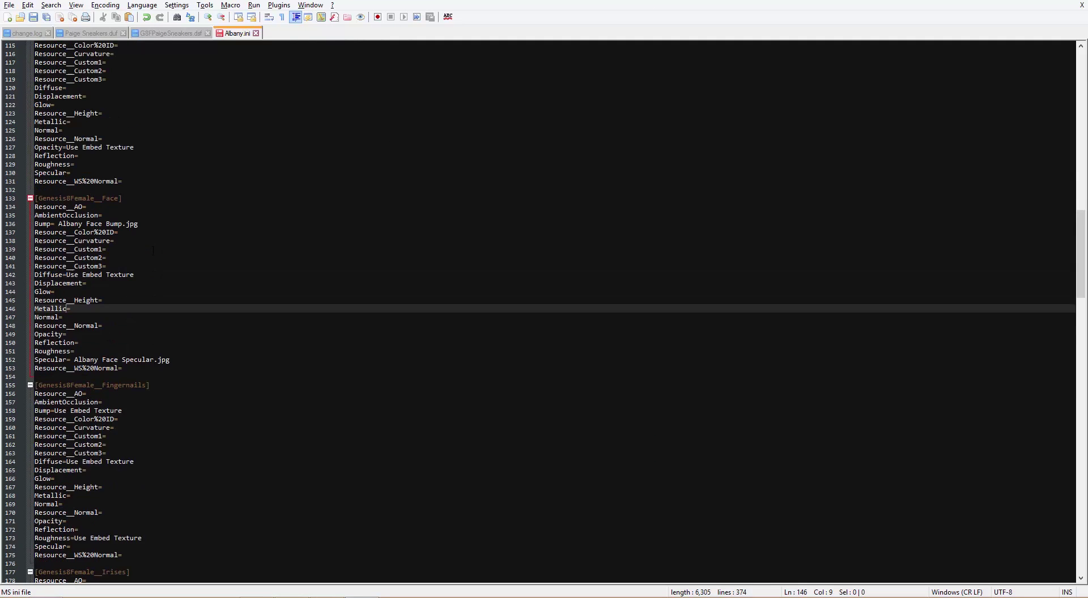
{"action": "scroll", "coordinate": [153, 249], "scroll_direction": "up", "scroll_amount": 20}
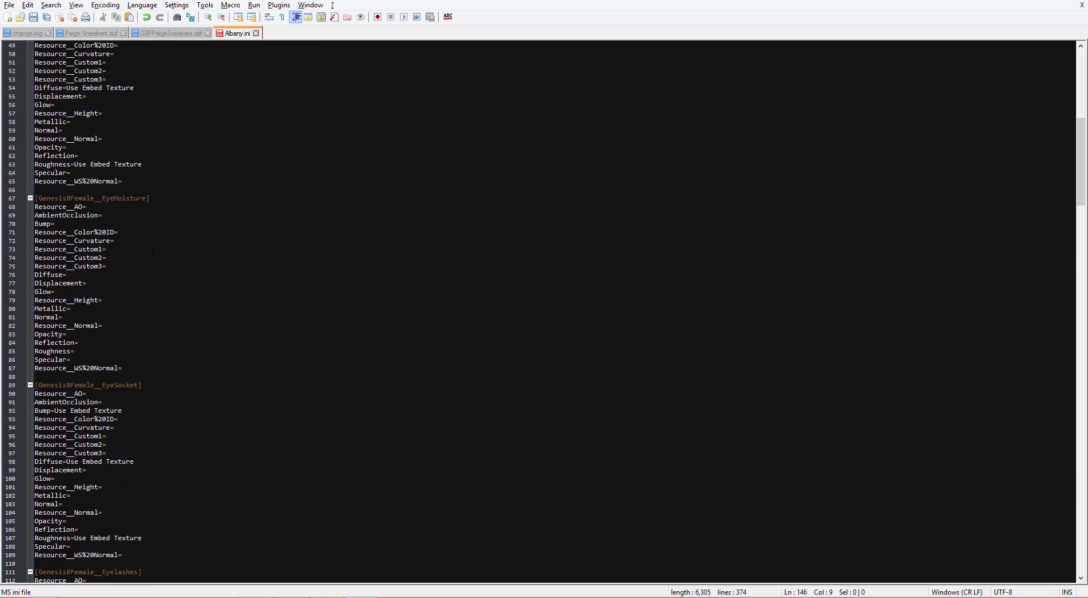
Search Albany.ini for "lips" to locate the Genesis8Female__Lips section, and close the search
{"action": "key", "text": "ctrl+f"}
{"action": "type", "text": "lips"}
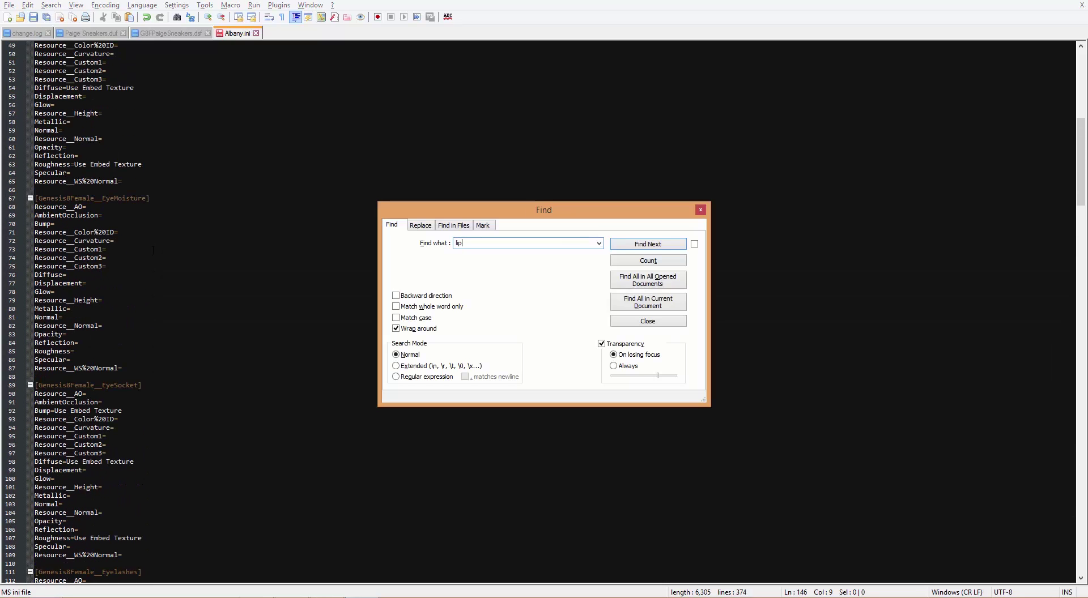
{"action": "left_click", "coordinate": [642, 245]}
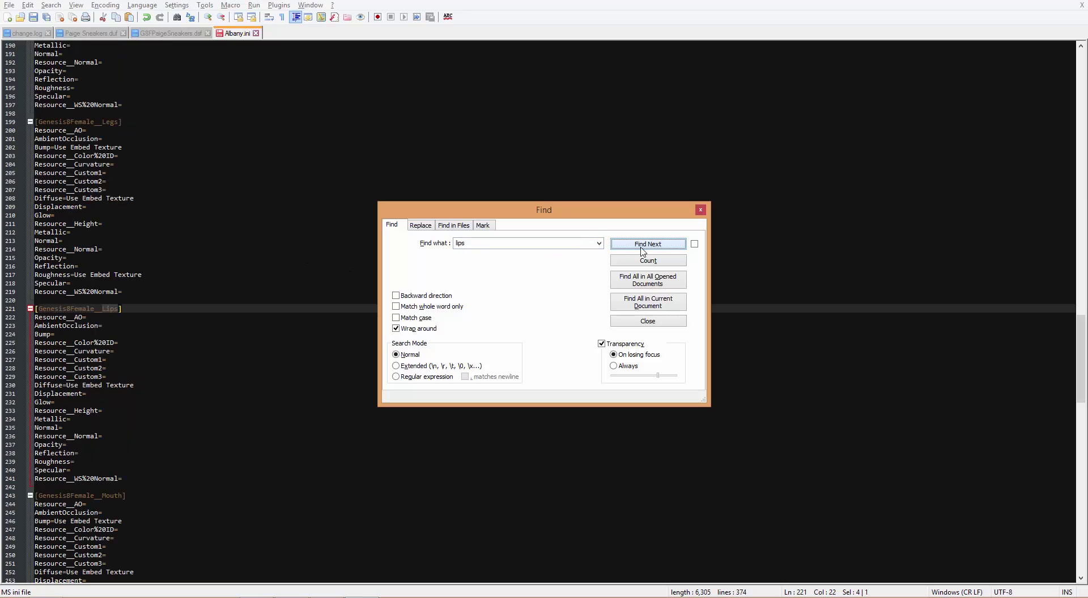
{"action": "left_click", "coordinate": [700, 210]}
Copy Albany Face Specular.jpg from the Face section's Specular entry into the Specular entry of the Genesis8Female__Lips section
{"action": "scroll", "coordinate": [182, 348], "scroll_direction": "up", "scroll_amount": 6}
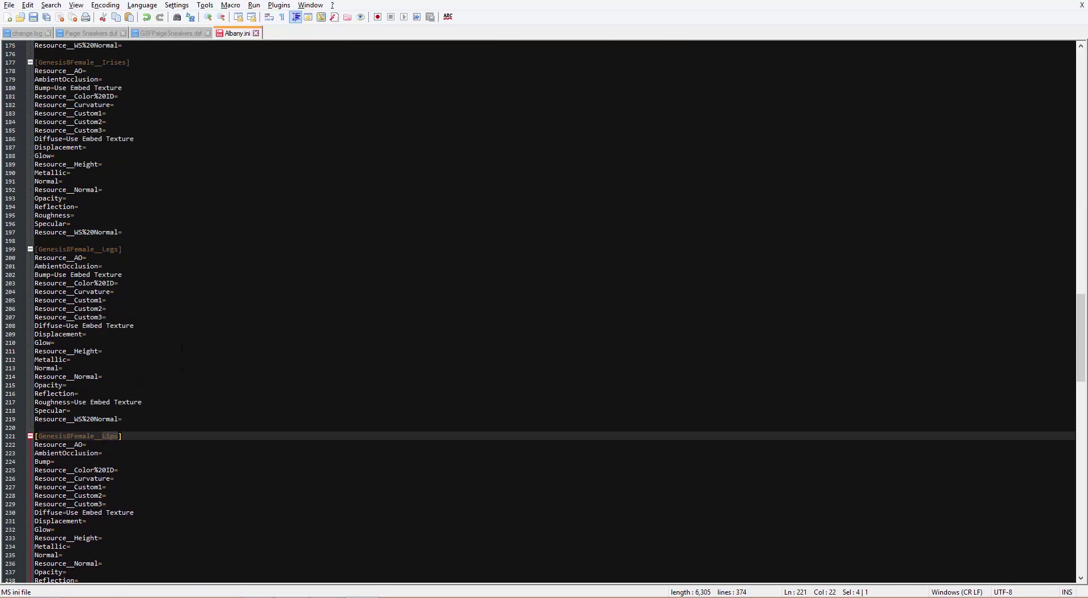
{"action": "scroll", "coordinate": [182, 348], "scroll_direction": "up", "scroll_amount": 8}
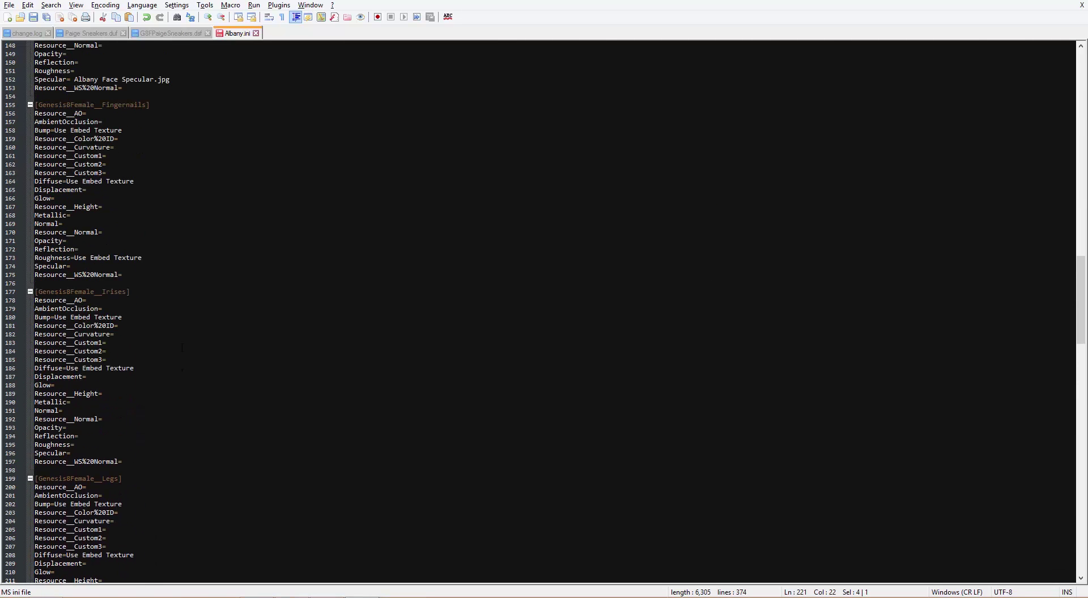
{"action": "scroll", "coordinate": [182, 348], "scroll_direction": "up", "scroll_amount": 4}
{"action": "scroll", "coordinate": [182, 347], "scroll_direction": "up", "scroll_amount": 1}
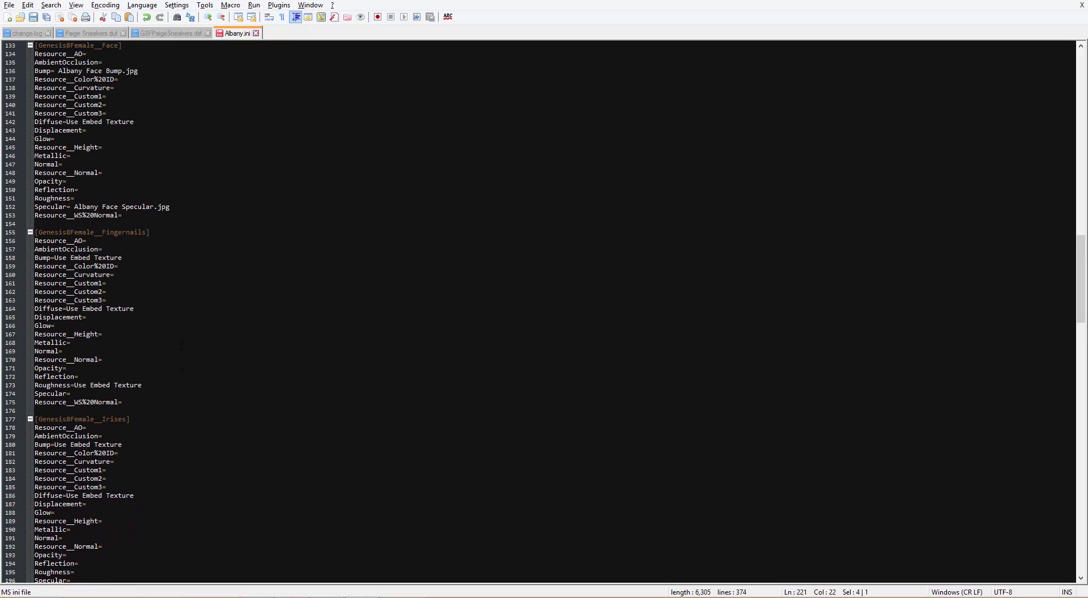
{"action": "left_click_drag", "start_coordinate": [170, 206], "coordinate": [74, 207]}
{"action": "left_click", "coordinate": [125, 207]}
{"action": "right_click", "coordinate": [86, 208]}
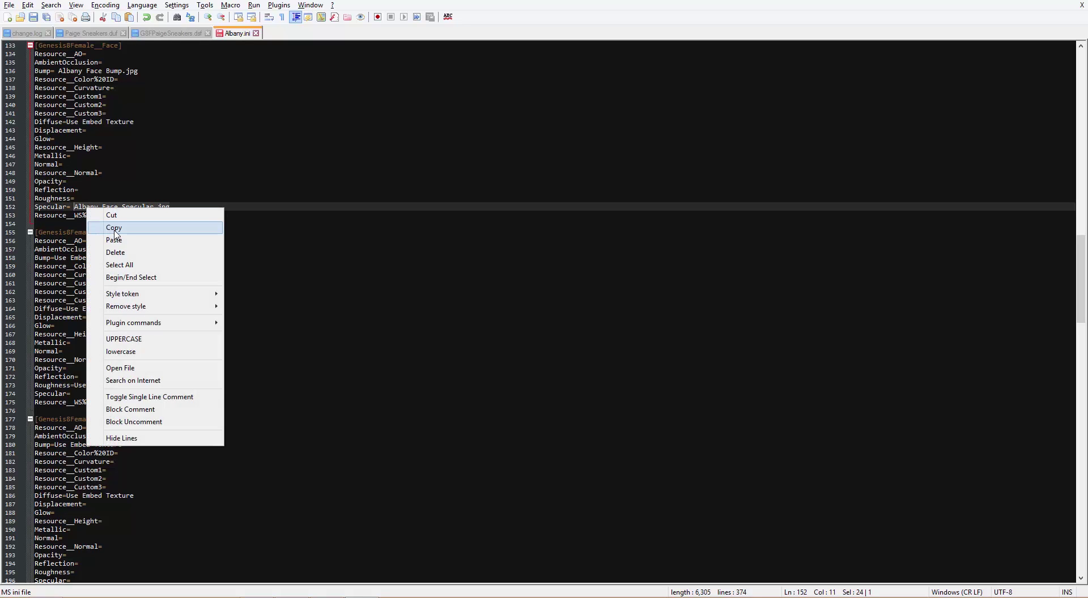
{"action": "left_click", "coordinate": [113, 228]}
{"action": "scroll", "coordinate": [156, 304], "scroll_direction": "down", "scroll_amount": 12}
{"action": "scroll", "coordinate": [157, 304], "scroll_direction": "down", "scroll_amount": 10}
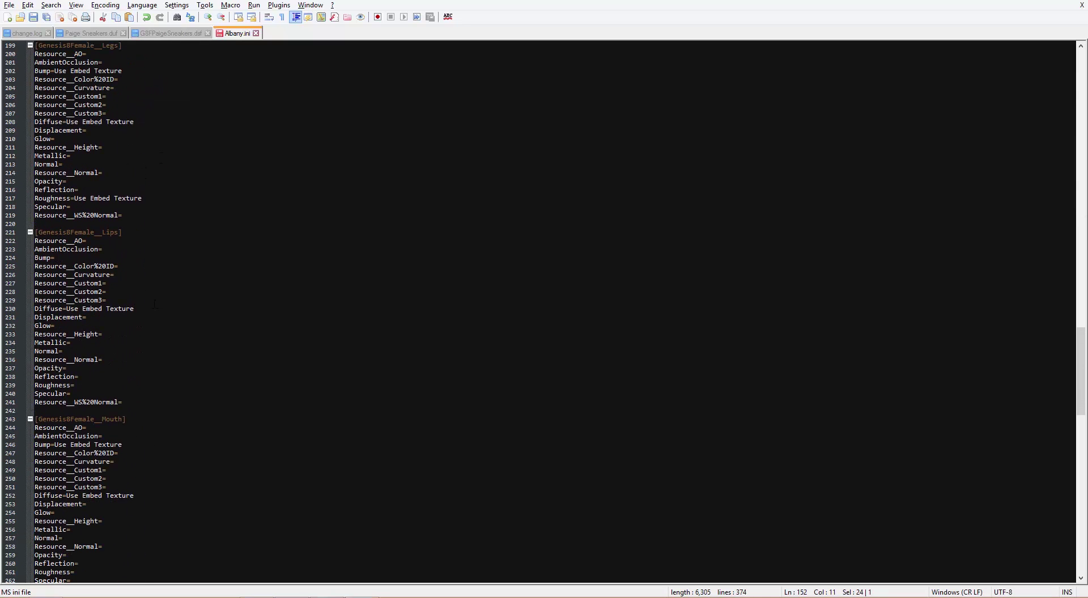
{"action": "left_click", "coordinate": [88, 392]}
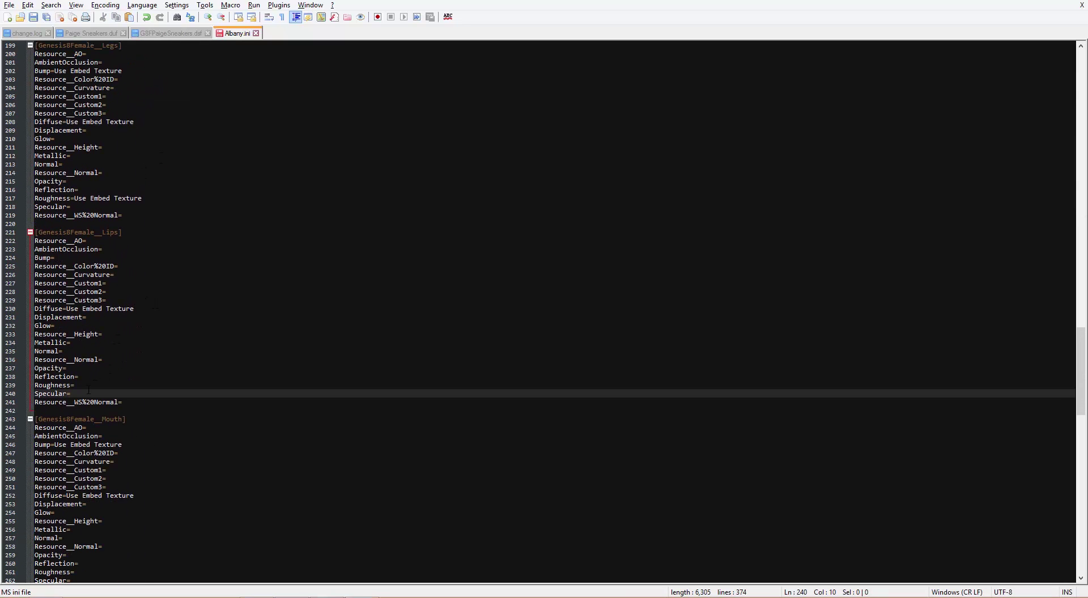
{"action": "key", "text": "ctrl+v"}
Copy Albany Face Bump.jpg from the Face section's Bump entry into the Bump entry of the Genesis8Female__Lips section
{"action": "scroll", "coordinate": [182, 286], "scroll_direction": "up", "scroll_amount": 20}
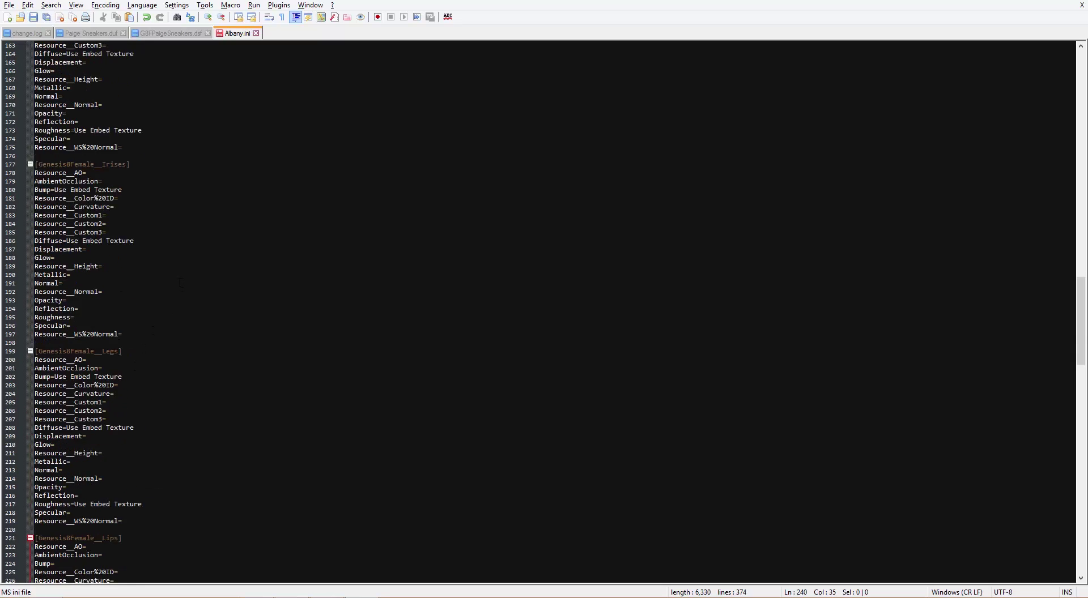
{"action": "scroll", "coordinate": [186, 293], "scroll_direction": "up", "scroll_amount": 1}
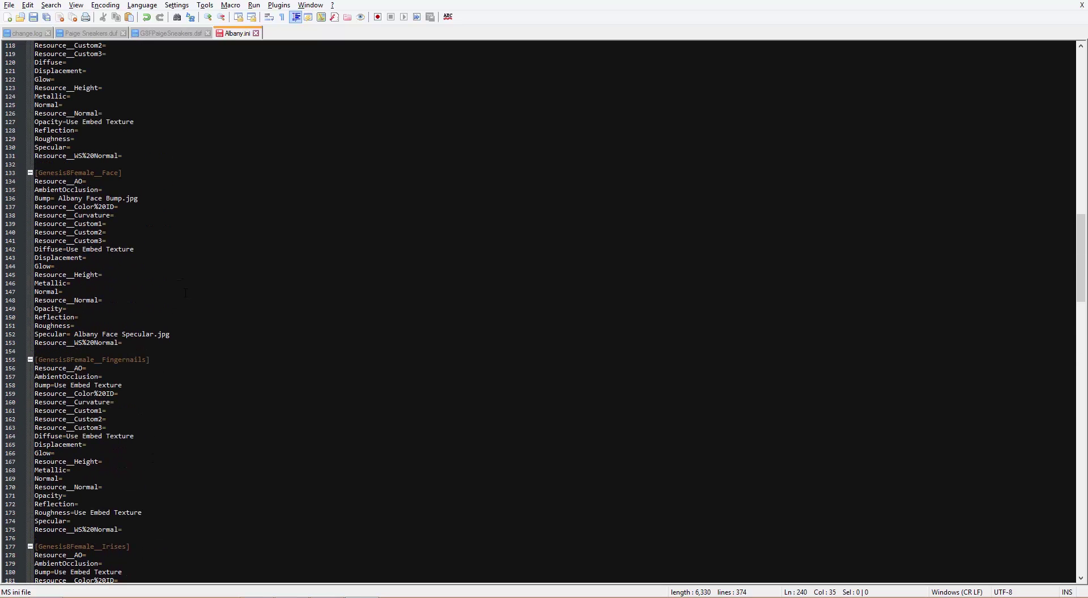
{"action": "left_click", "coordinate": [129, 199]}
{"action": "left_click_drag", "start_coordinate": [138, 198], "coordinate": [58, 199]}
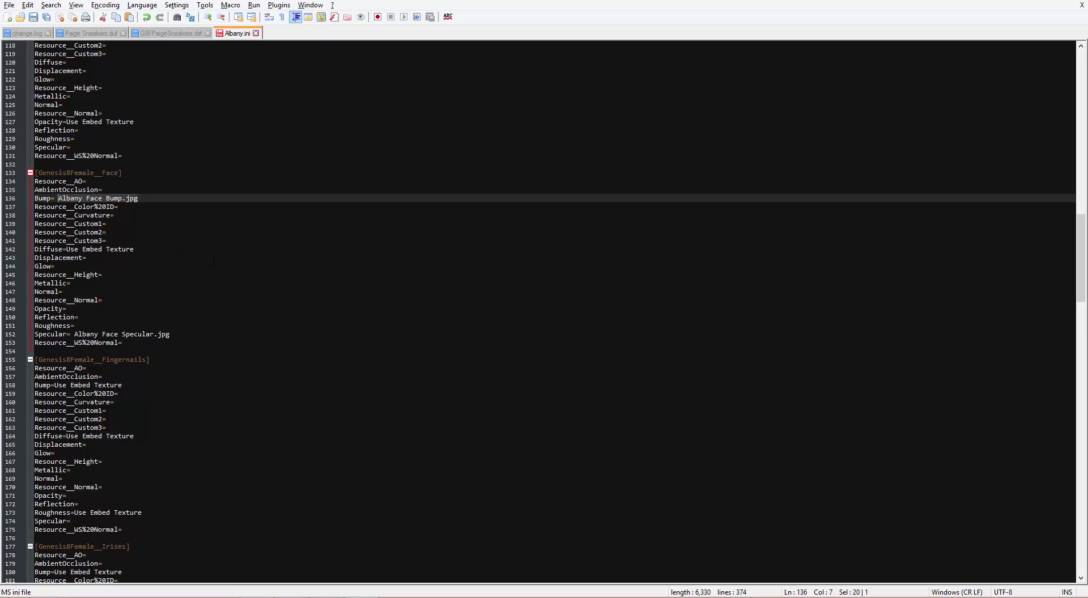
{"action": "scroll", "coordinate": [214, 260], "scroll_direction": "down", "scroll_amount": 20}
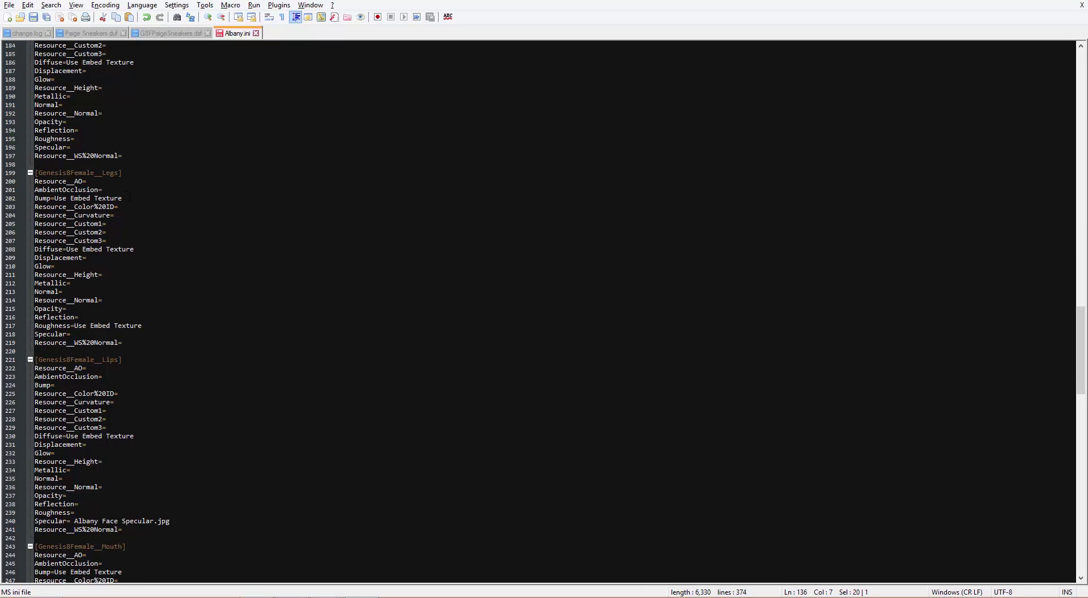
{"action": "scroll", "coordinate": [142, 323], "scroll_direction": "down", "scroll_amount": 4}
{"action": "left_click", "coordinate": [85, 283]}
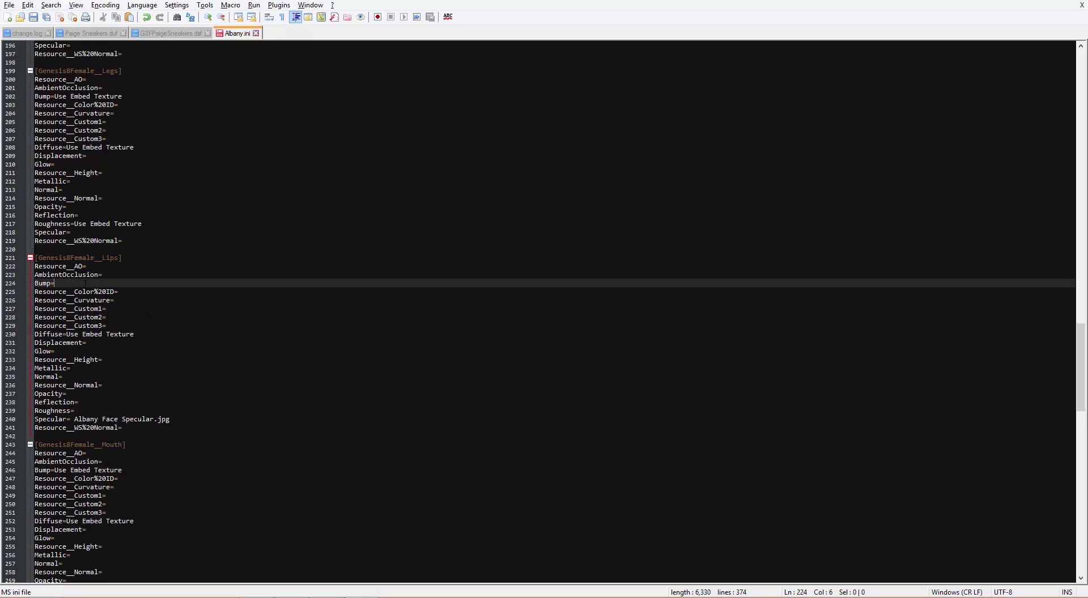
{"action": "type", "text": "Albany Face Bump.jpg"}
Save Albany.ini, switch to Character Creator and run the Albany import with its texture profile and texture folder
{"action": "left_click", "coordinate": [9, 5]}
{"action": "left_click", "coordinate": [37, 92]}
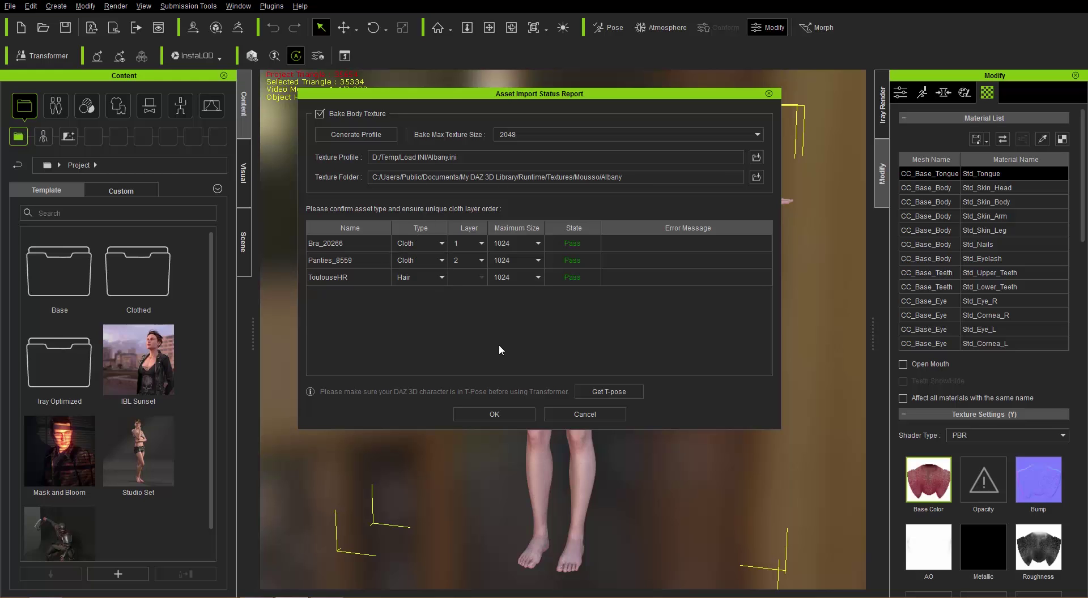
{"action": "left_click", "coordinate": [513, 412]}
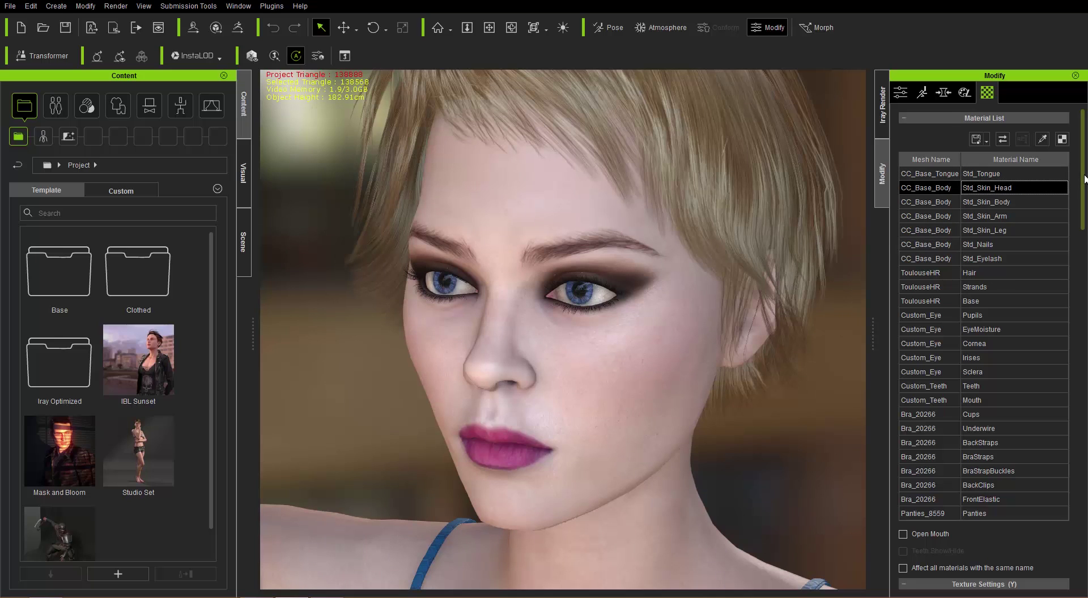
Save the Roughness texture of the Std_Skin_Head material as Roughness2 in the Temp Textures folder
{"action": "left_click_drag", "start_coordinate": [1083, 186], "coordinate": [1084, 280]}
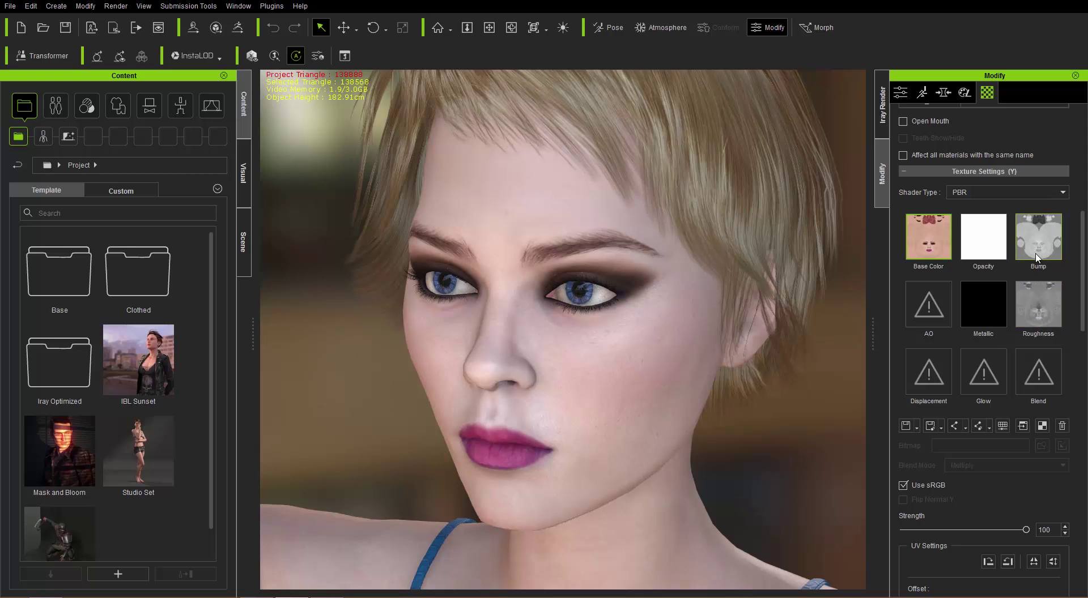
{"action": "left_click", "coordinate": [1040, 308]}
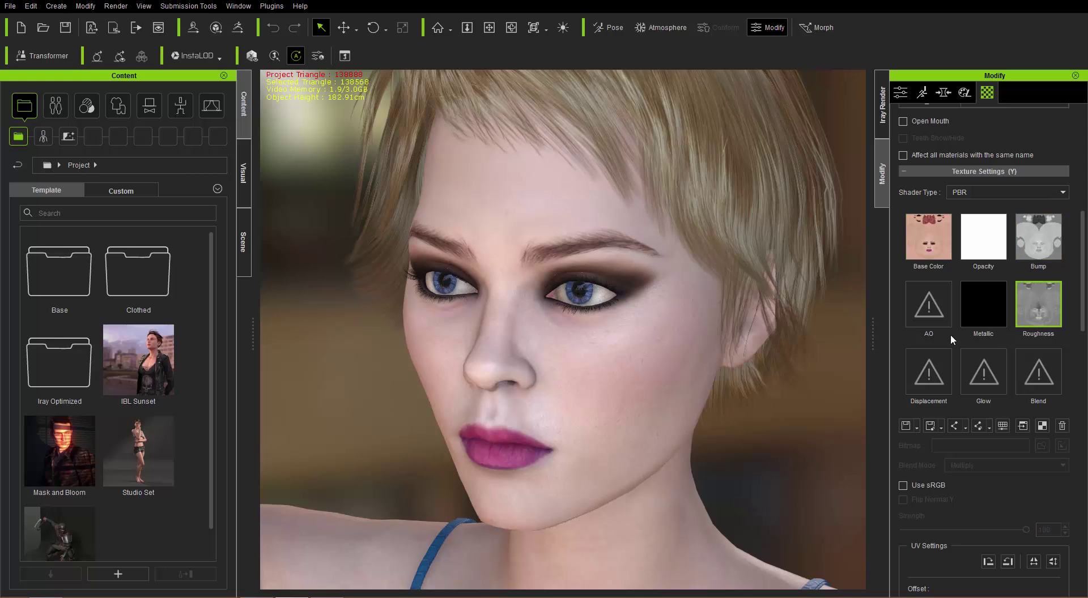
{"action": "left_click", "coordinate": [905, 425]}
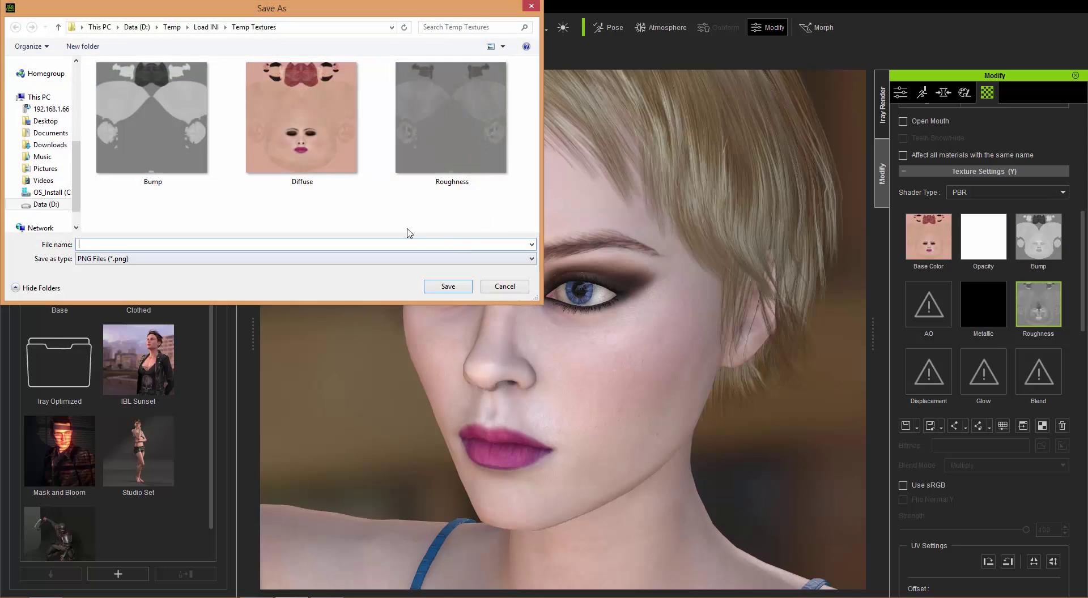
{"action": "type", "text": "Roughness2"}
{"action": "left_click", "coordinate": [448, 287]}
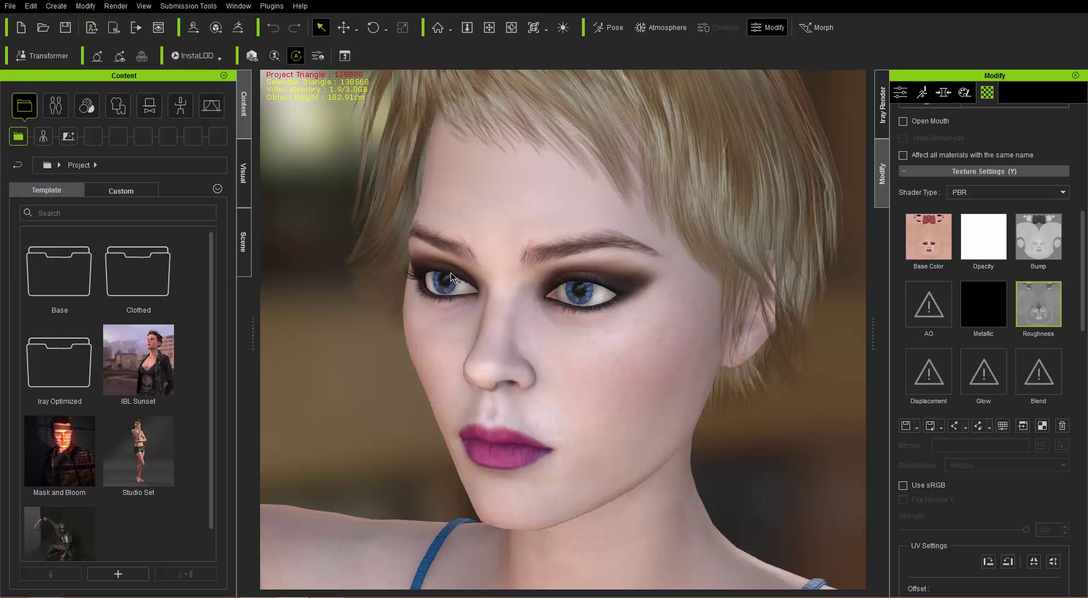
Switch to File Explorer and open the Temp Textures folder under D:\Temp\Load INI
{"action": "key", "text": "alt+Tab"}
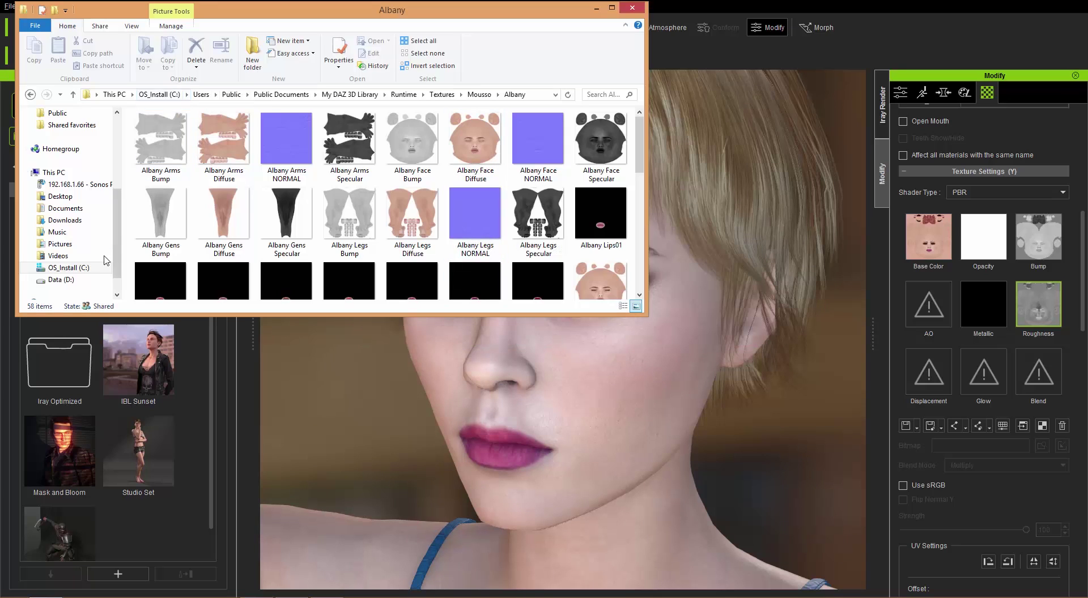
{"action": "left_click", "coordinate": [78, 281]}
{"action": "left_click", "coordinate": [223, 274]}
{"action": "scroll", "coordinate": [216, 284], "scroll_direction": "down", "scroll_amount": 4}
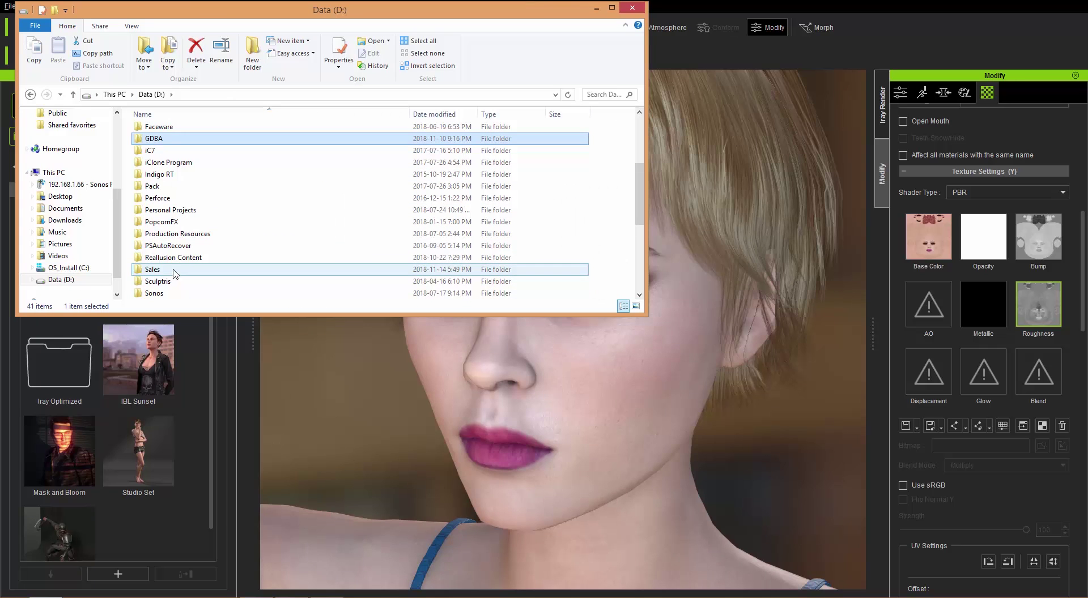
{"action": "scroll", "coordinate": [165, 303], "scroll_direction": "down", "scroll_amount": 3}
{"action": "double_click", "coordinate": [160, 168]}
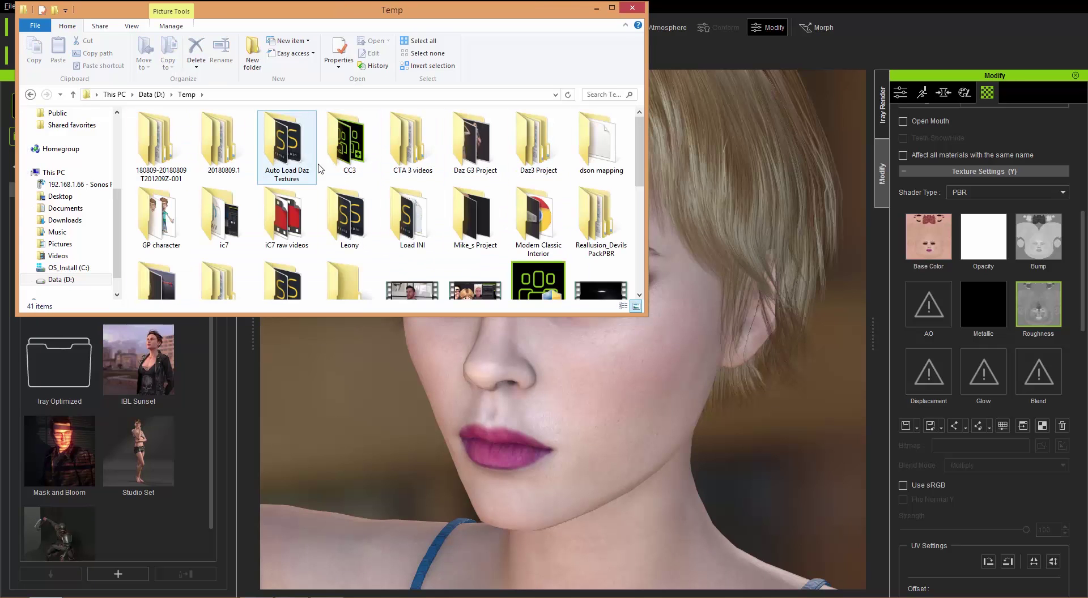
{"action": "double_click", "coordinate": [412, 219]}
{"action": "double_click", "coordinate": [195, 129]}
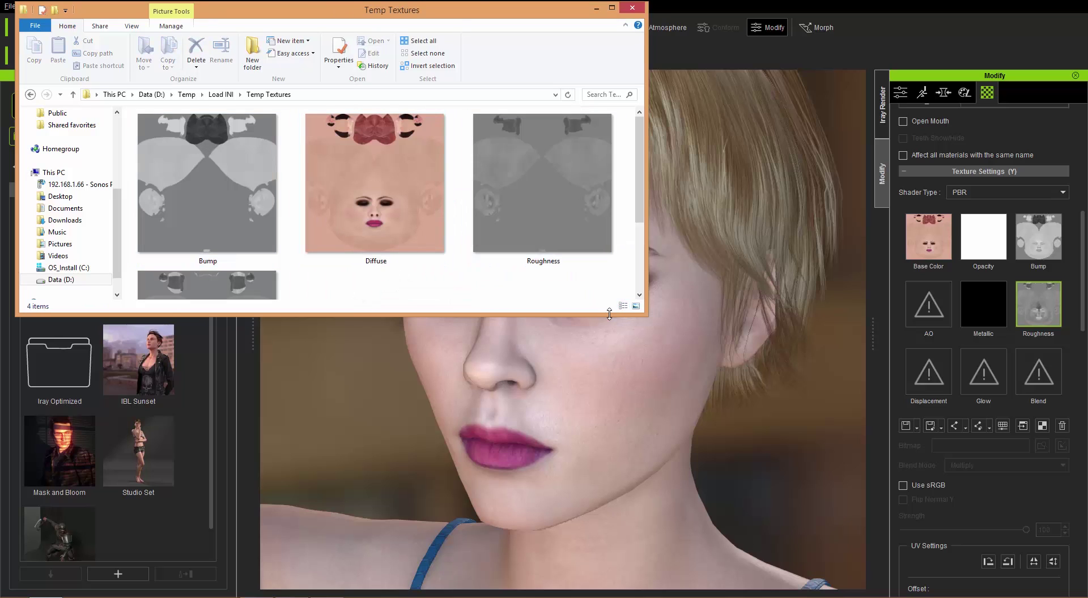
Enlarge the folder window and compare the Roughness and Roughness2 texture images
{"action": "left_click_drag", "start_coordinate": [621, 314], "coordinate": [618, 480]}
{"action": "left_click", "coordinate": [563, 214]}
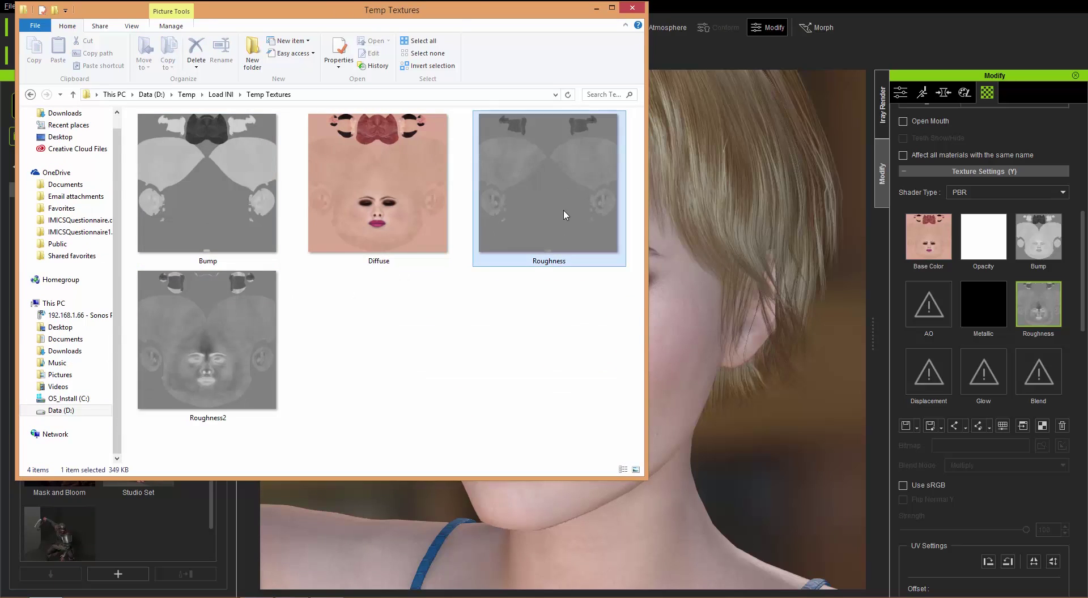
{"action": "left_click", "coordinate": [203, 364]}
{"action": "left_click", "coordinate": [503, 220]}
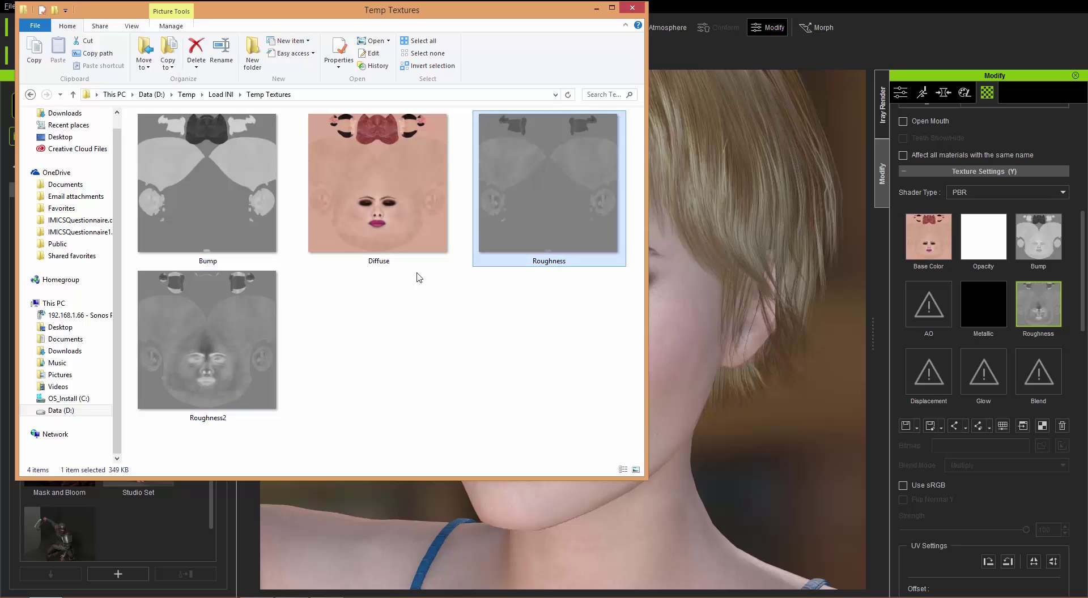
{"action": "left_click", "coordinate": [239, 355]}
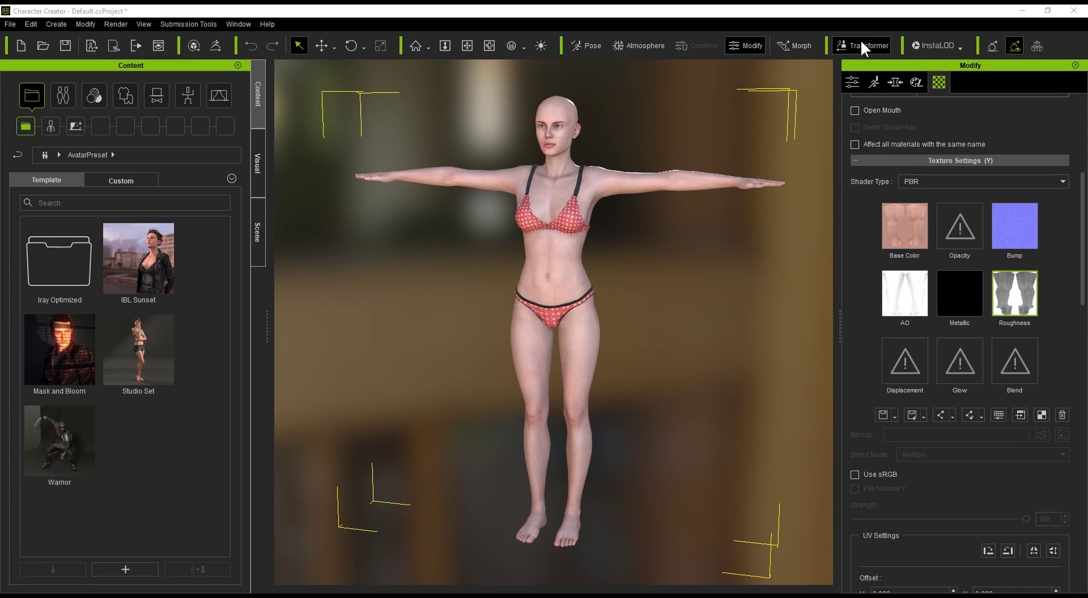
Start a Transformer import of Leony.fbx from the DAZ FBX File folder, discarding the current project without saving
{"action": "left_click", "coordinate": [860, 39]}
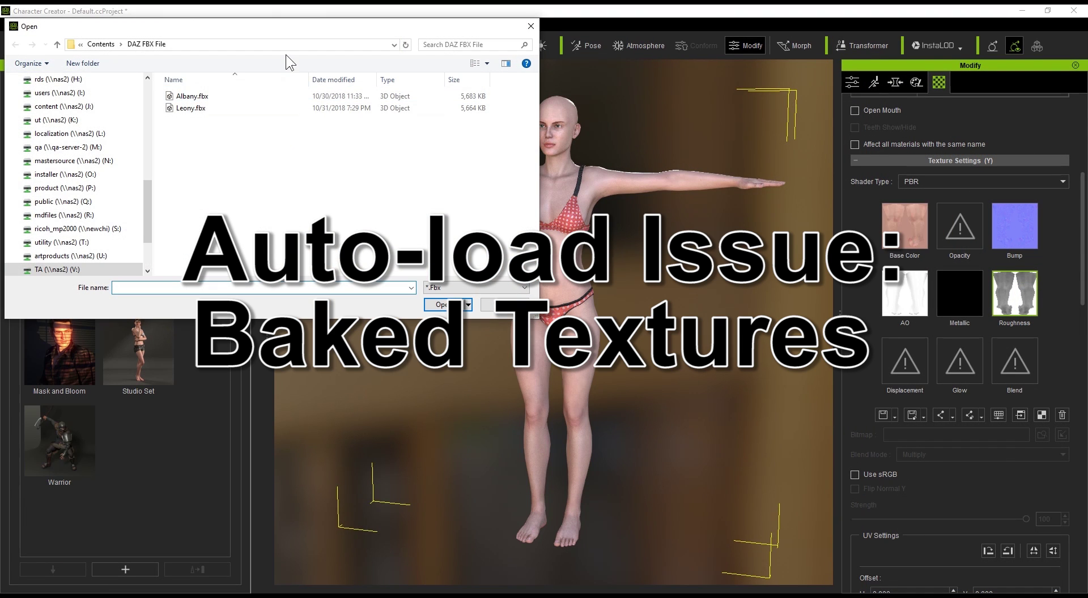
{"action": "double_click", "coordinate": [219, 106]}
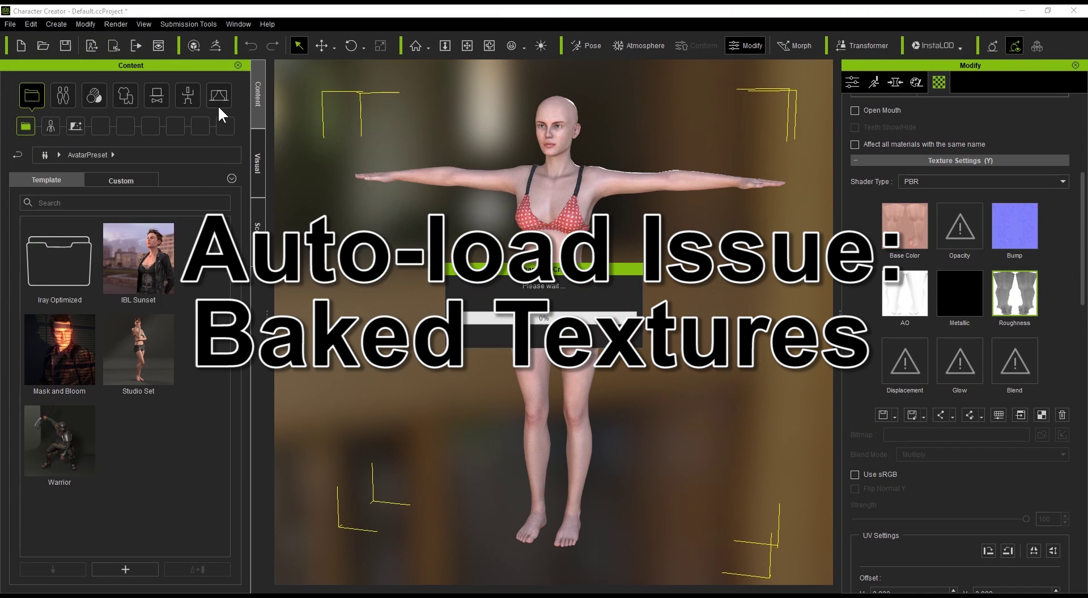
{"action": "left_click", "coordinate": [570, 338]}
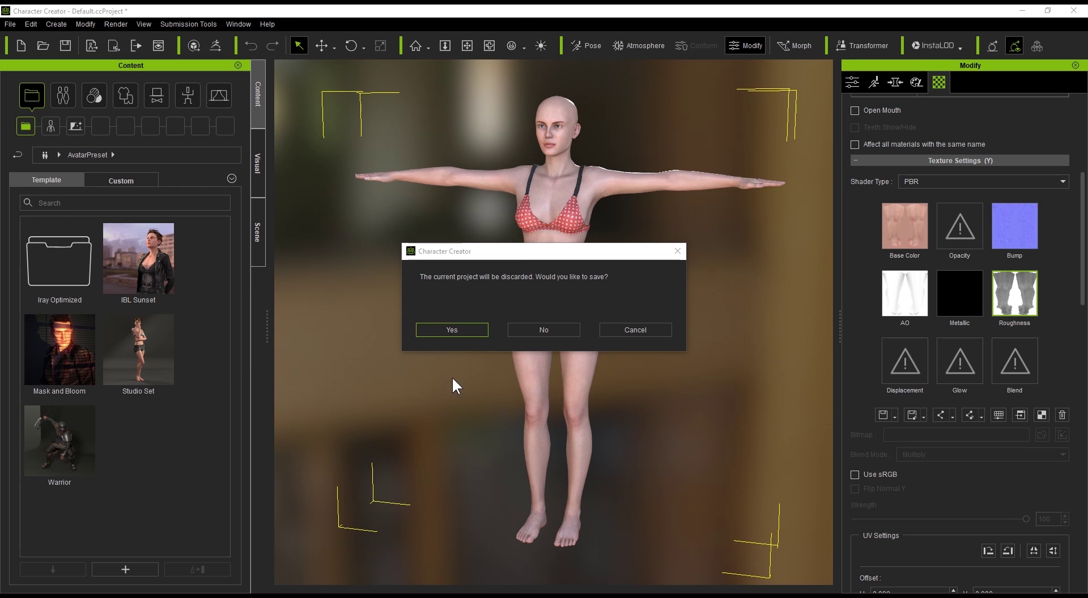
{"action": "left_click", "coordinate": [543, 333]}
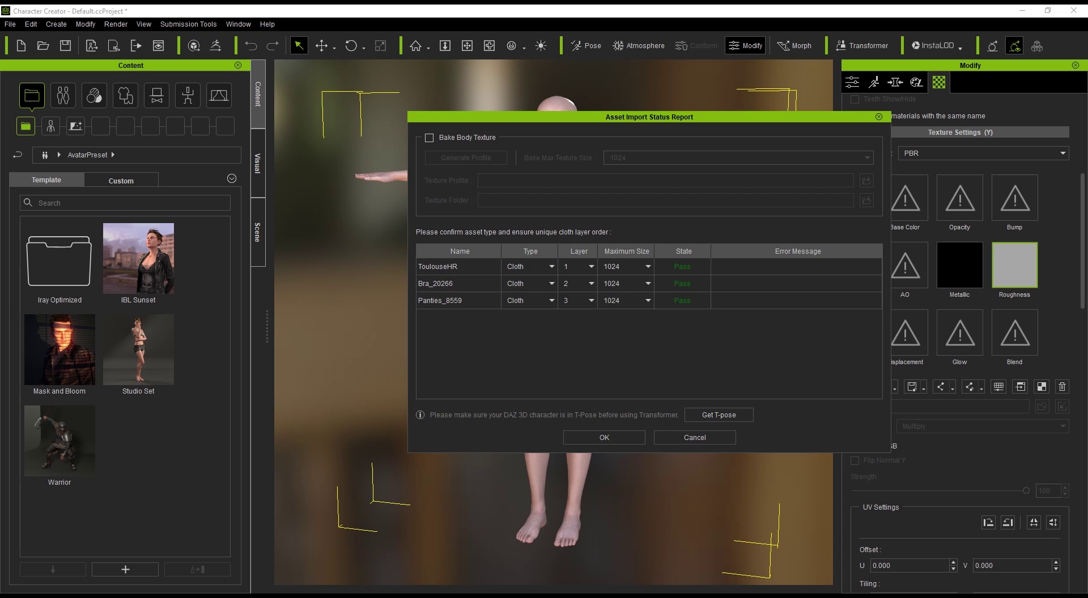
Enable Bake Body Texture and generate a texture profile saved as Leony.ini in the Contents\Temp folder
{"action": "left_click", "coordinate": [488, 137]}
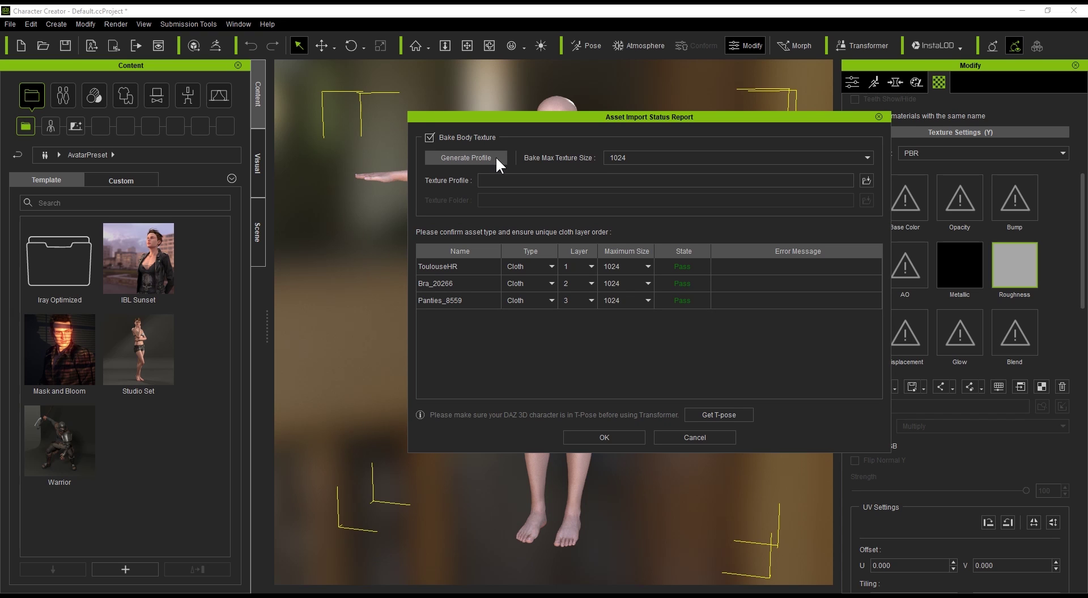
{"action": "left_click", "coordinate": [497, 161]}
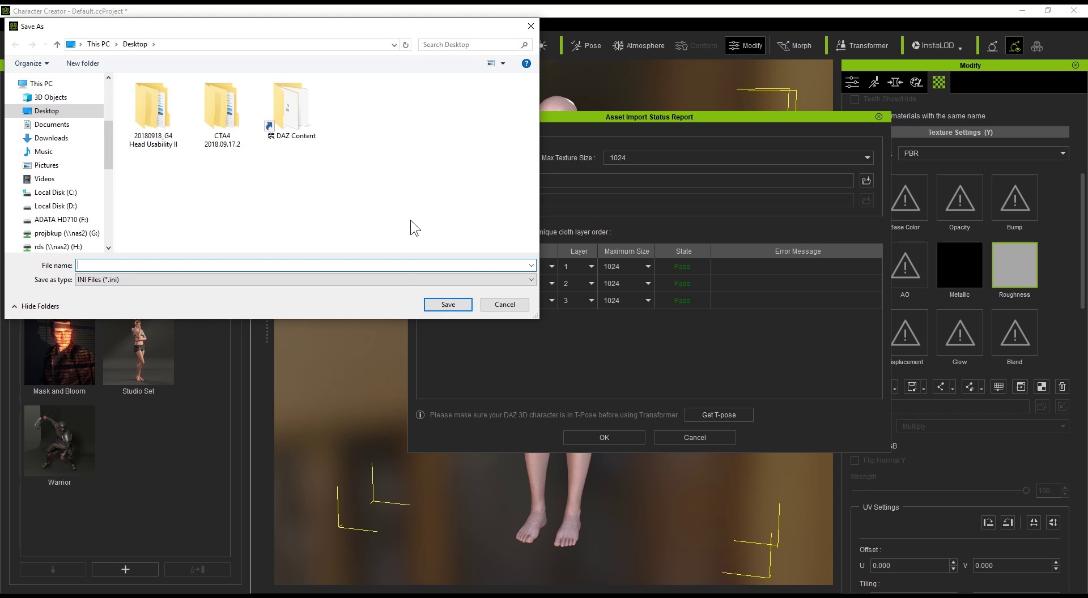
{"action": "type", "text": "V:\\Learning Center\\CC3\\2018年10月\\Transformer\\03_Use ini File to Fix Load Fail Issue with Load All  DAZ Material Textures\\Contents\\Temp"}
{"action": "key", "text": "Return"}
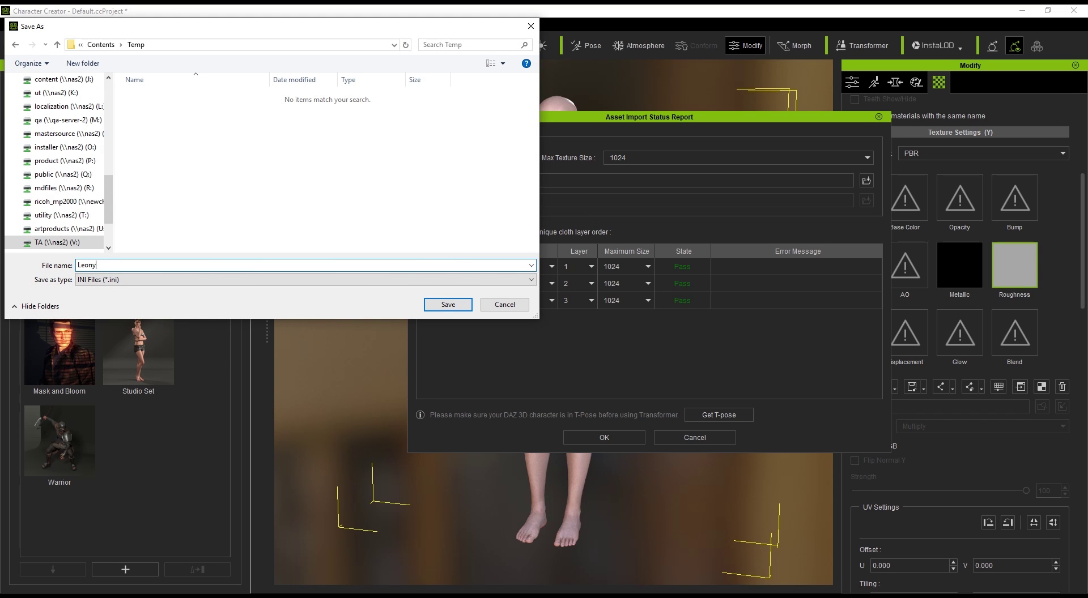
{"action": "key", "text": "Return"}
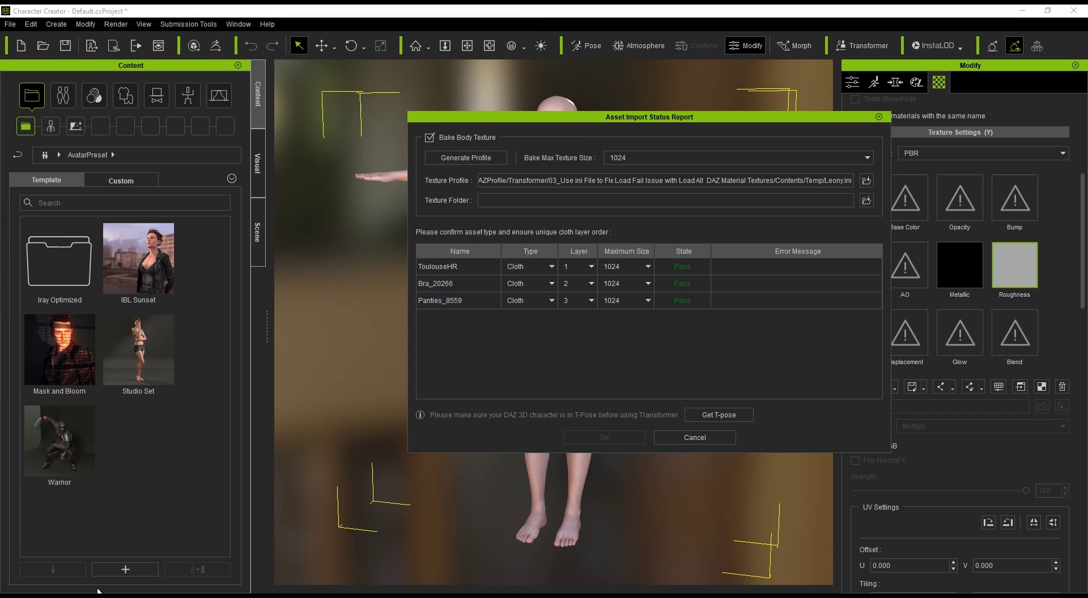
Open the Contents\Temp folder in a new File Explorer window and open Leony.ini in Sublime Text
{"action": "mouse_move", "coordinate": [397, 596]}
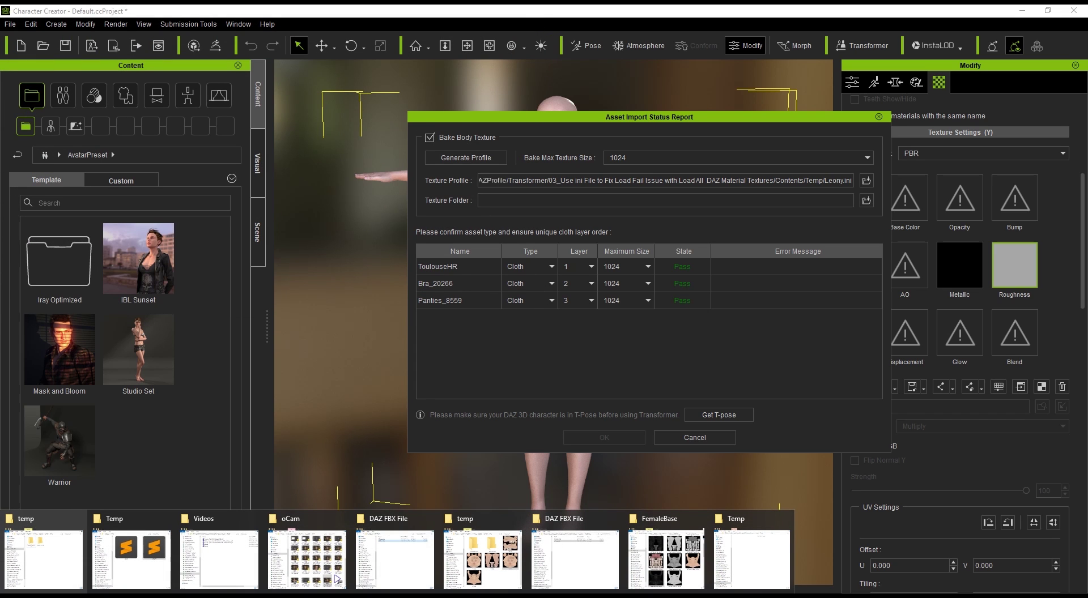
{"action": "left_click", "coordinate": [53, 554]}
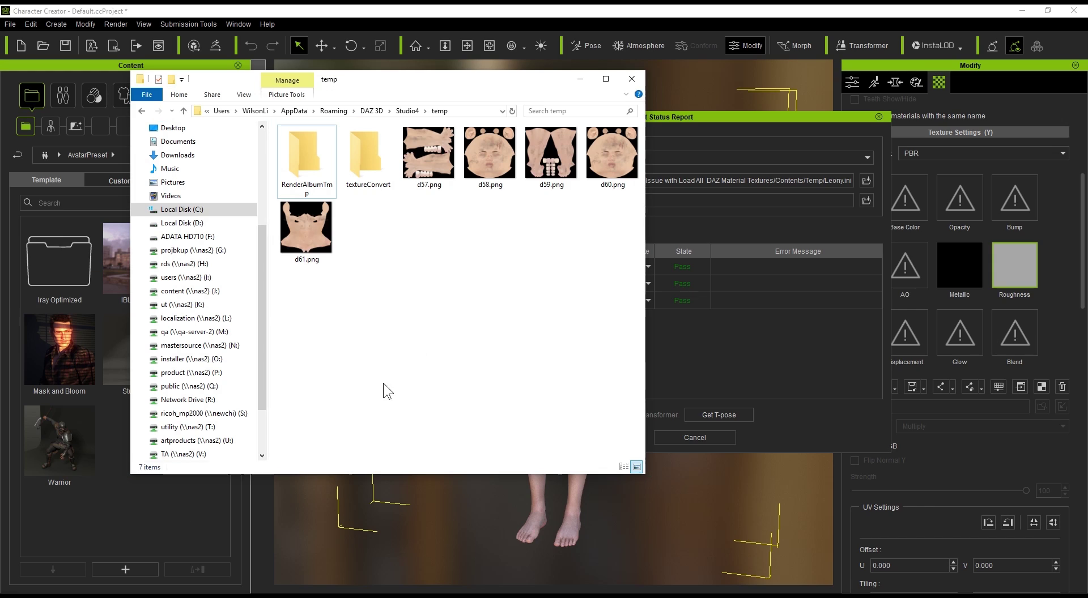
{"action": "key", "text": "ctrl+n"}
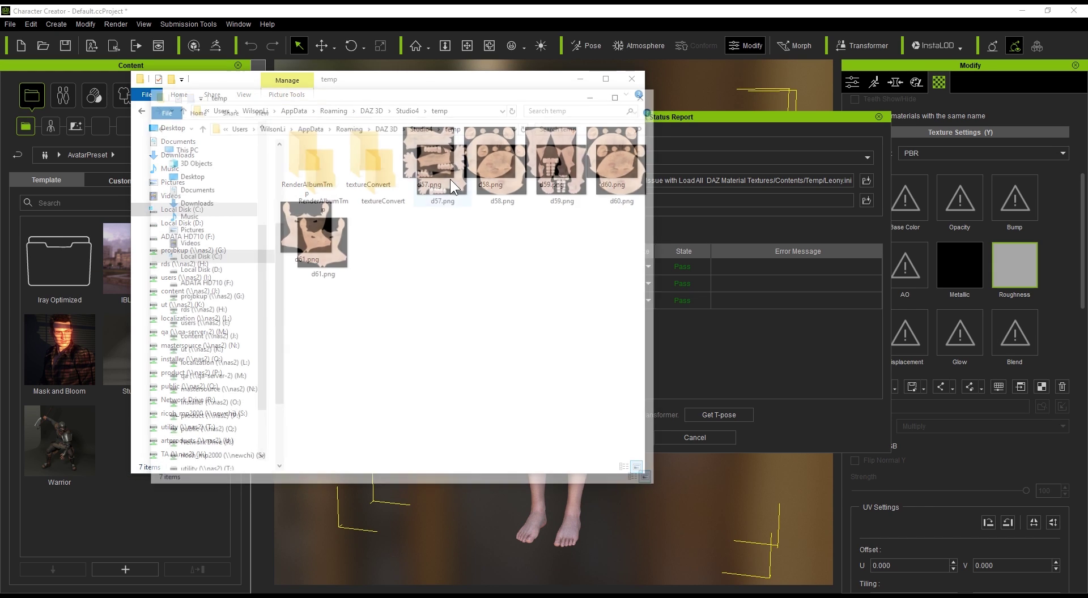
{"action": "left_click", "coordinate": [493, 126]}
{"action": "key", "text": "ctrl+v"}
{"action": "key", "text": "Return"}
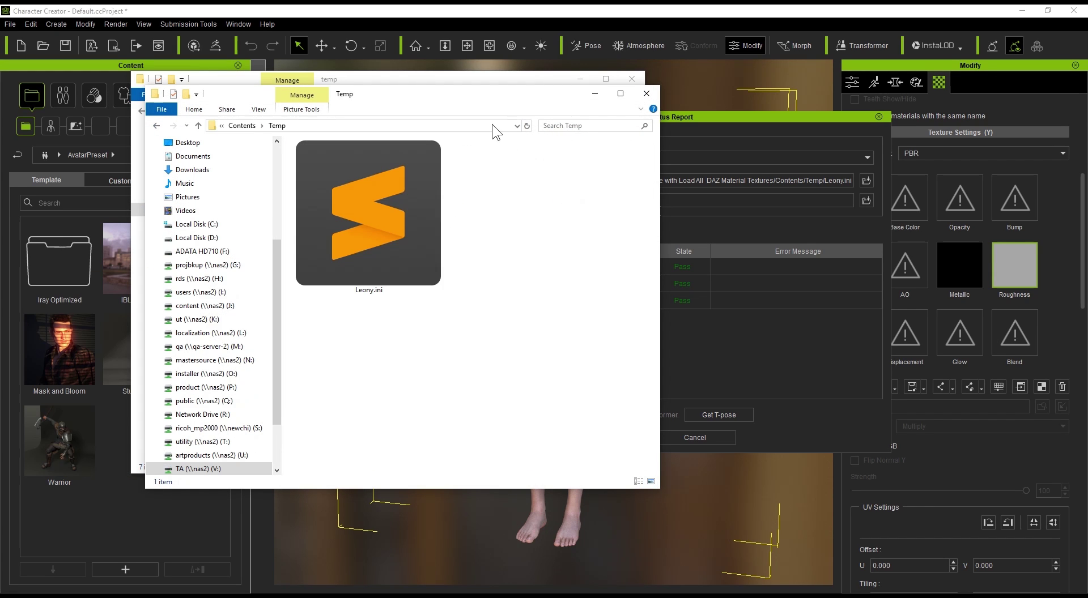
{"action": "double_click", "coordinate": [381, 234]}
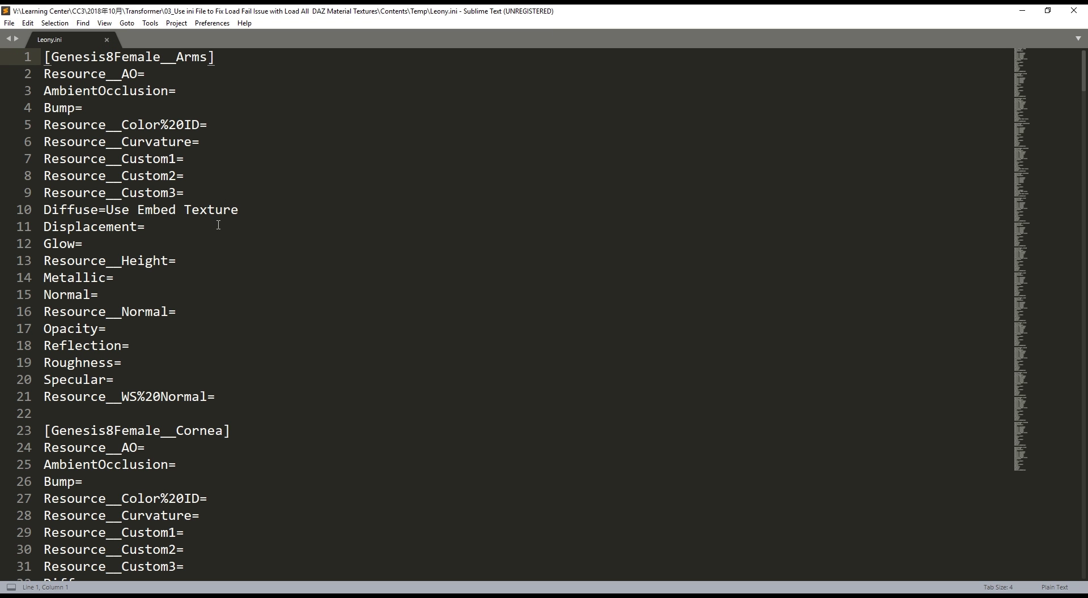
Examine the texture entries of the Leony.ini sections from Arms through Eyelashes, and return to the start of the file
{"action": "scroll", "coordinate": [230, 243], "scroll_direction": "down", "scroll_amount": 7}
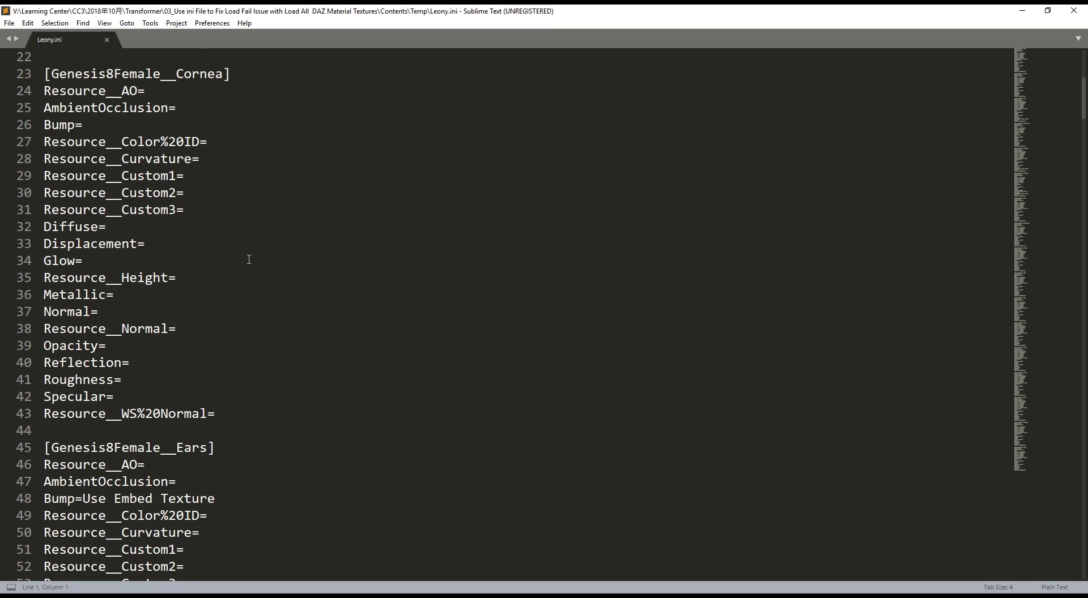
{"action": "scroll", "coordinate": [248, 260], "scroll_direction": "down", "scroll_amount": 13}
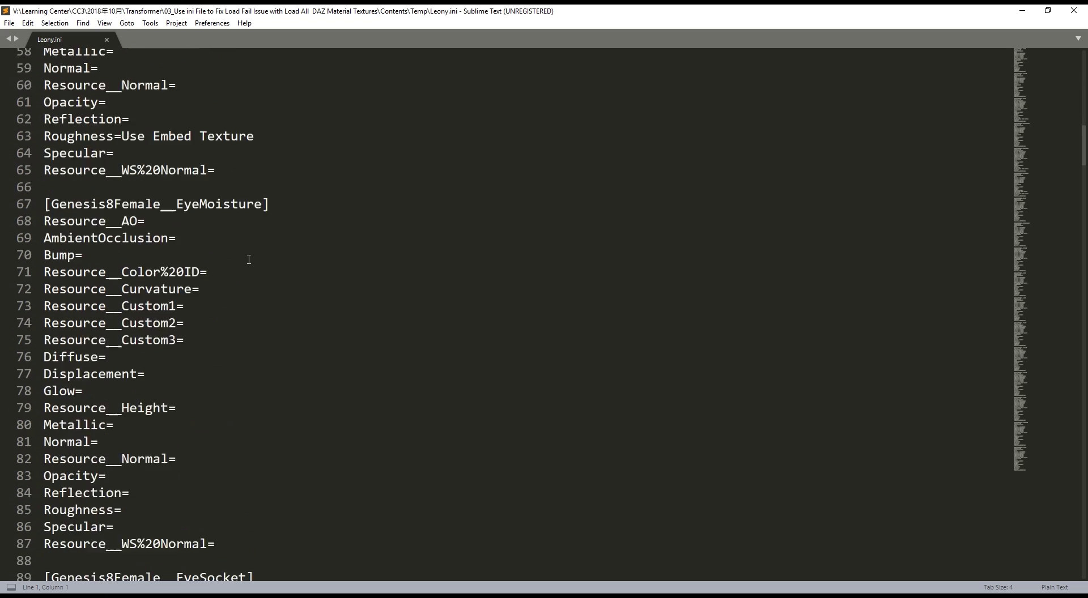
{"action": "scroll", "coordinate": [249, 259], "scroll_direction": "down", "scroll_amount": 8}
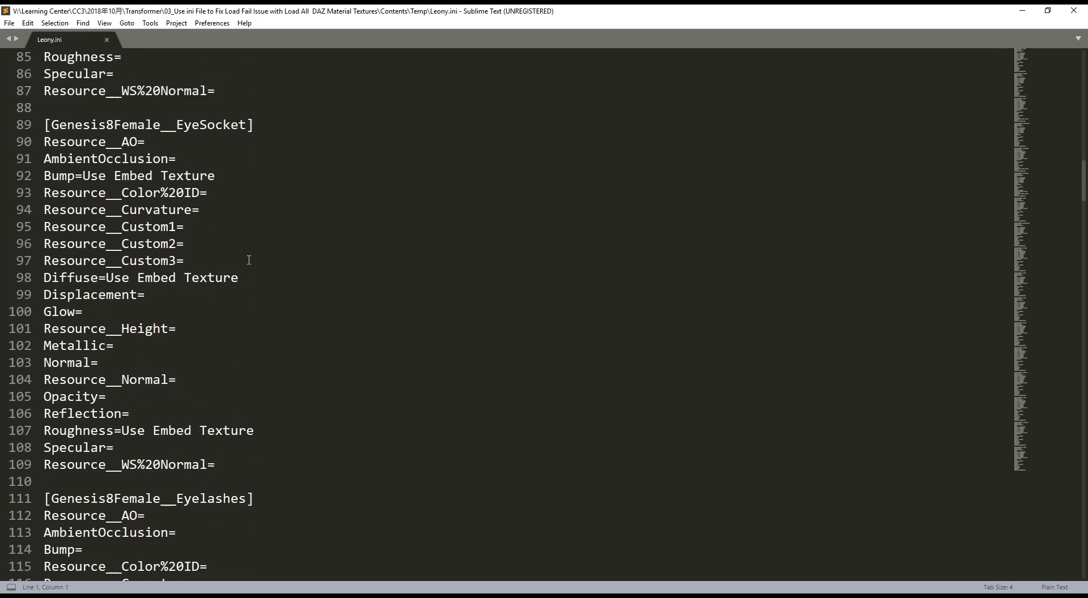
{"action": "scroll", "coordinate": [249, 259], "scroll_direction": "up", "scroll_amount": 20}
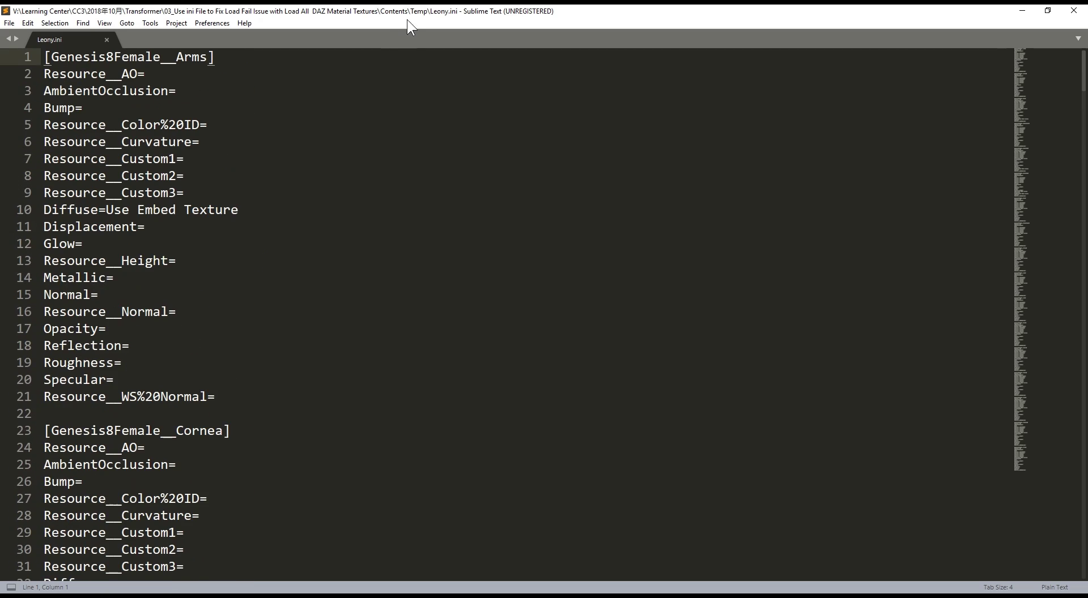
Arrange the Leony.ini editor window beside the Genesis8 FemaleBase texture folder window
{"action": "left_click_drag", "start_coordinate": [407, 19], "coordinate": [219, 102]}
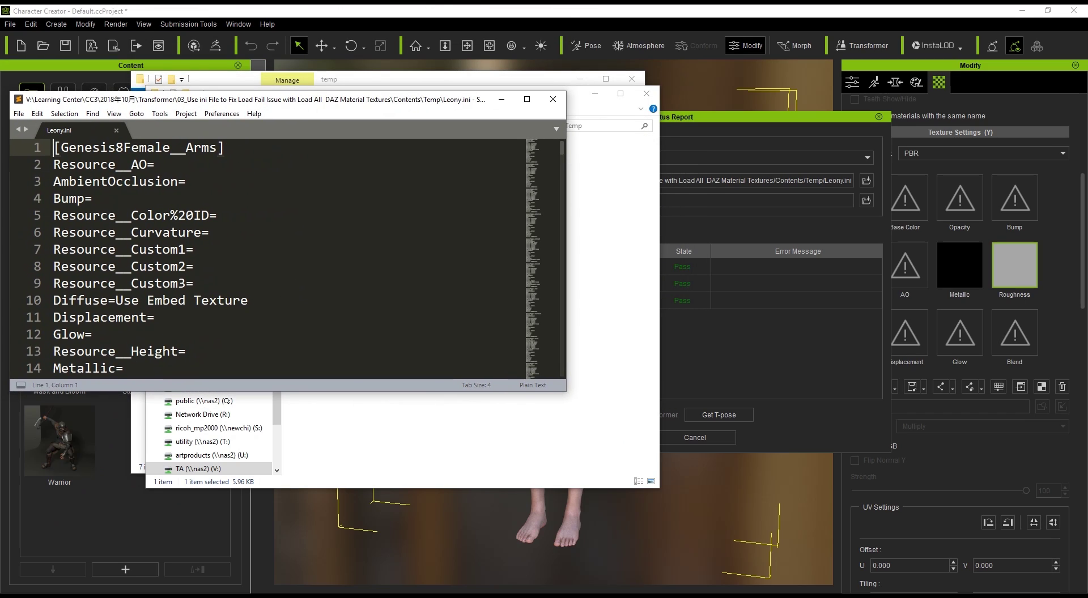
{"action": "key", "text": "super+shift+Up"}
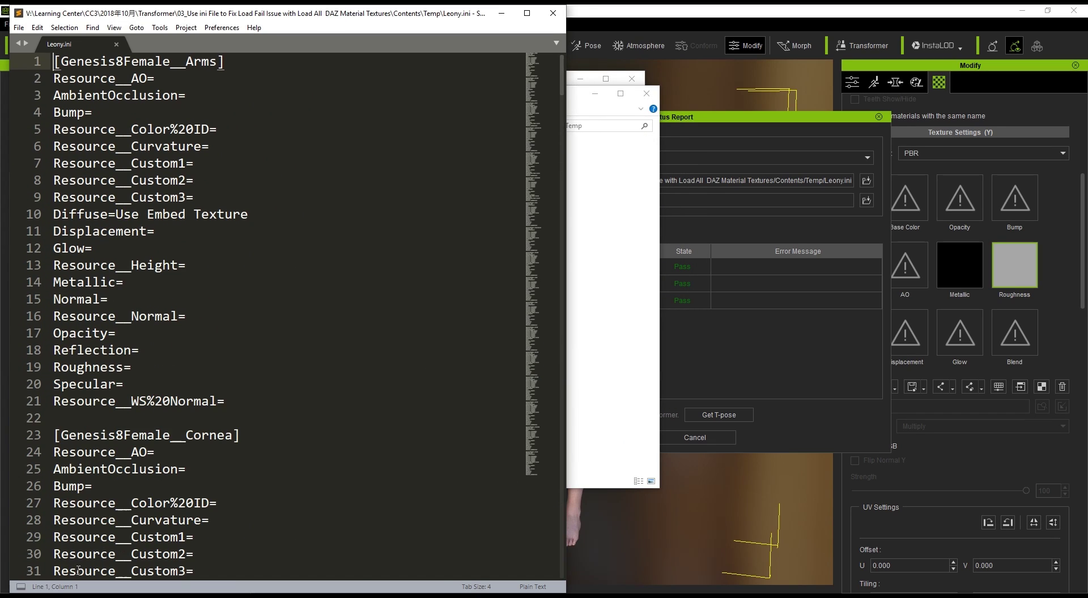
{"action": "mouse_move", "coordinate": [437, 595]}
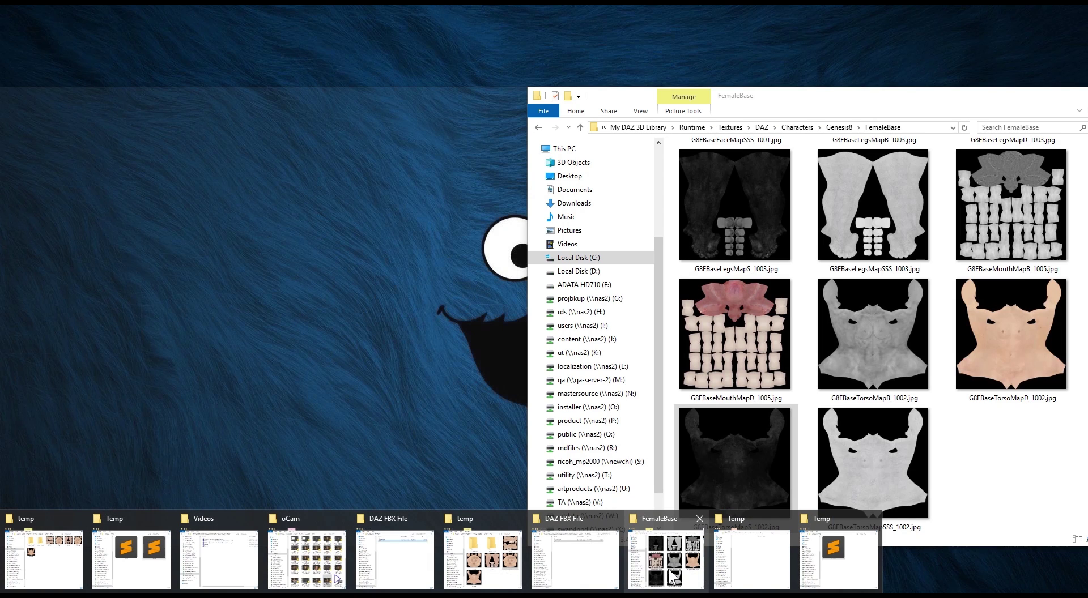
{"action": "left_click", "coordinate": [670, 573]}
{"action": "scroll", "coordinate": [904, 395], "scroll_direction": "up", "scroll_amount": 5}
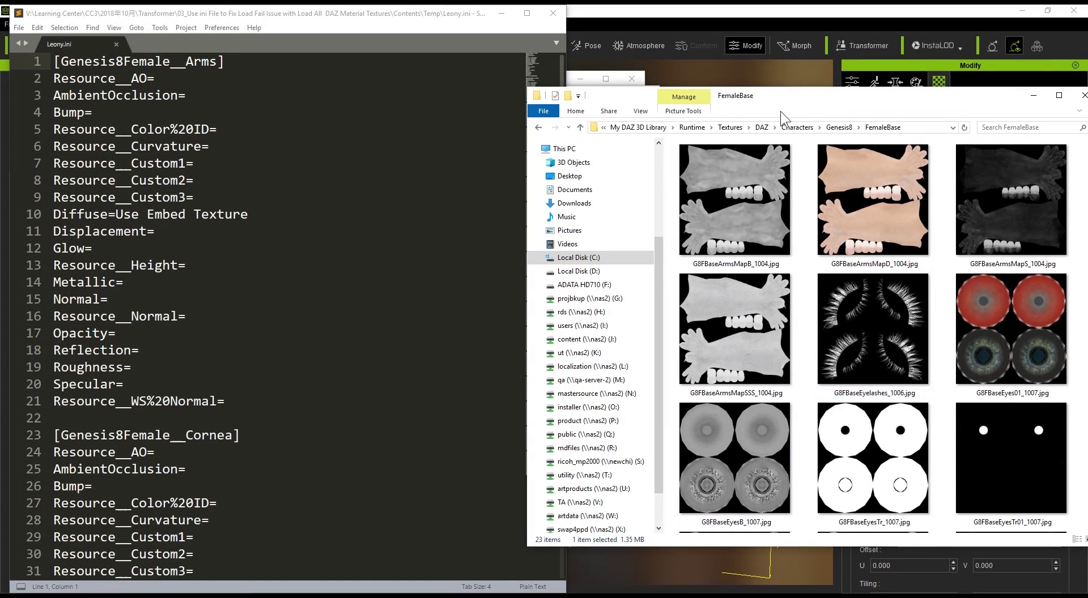
{"action": "left_click_drag", "start_coordinate": [791, 93], "coordinate": [839, 7]}
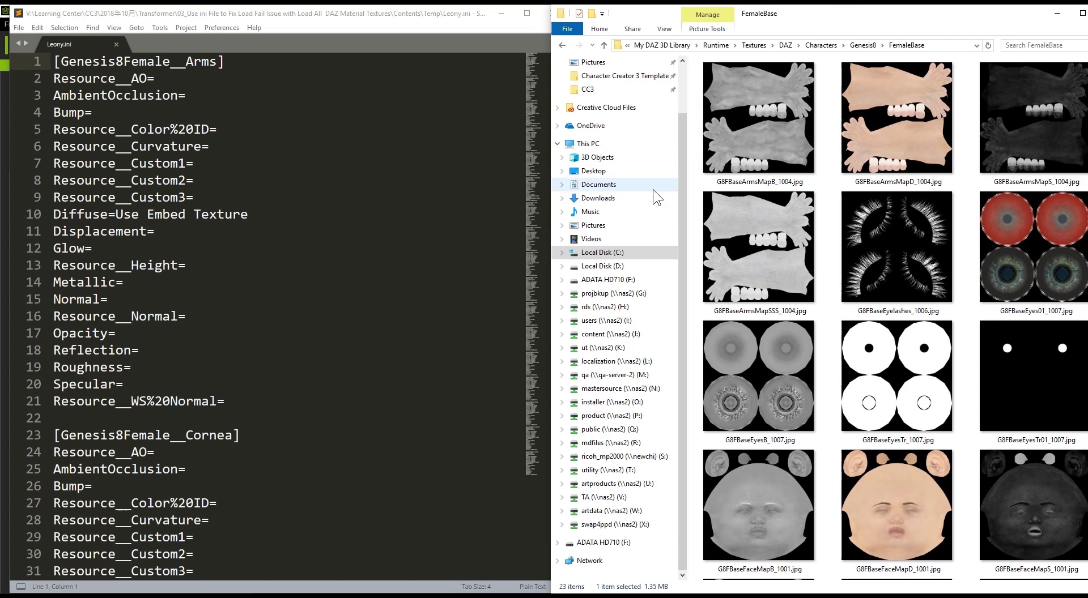
Copy the arms bump texture's file name and set Bump in the Genesis8Female__Arms section to G8FBaseArmsMapB_1004.jpg
{"action": "left_click", "coordinate": [763, 129]}
{"action": "key", "text": "F2"}
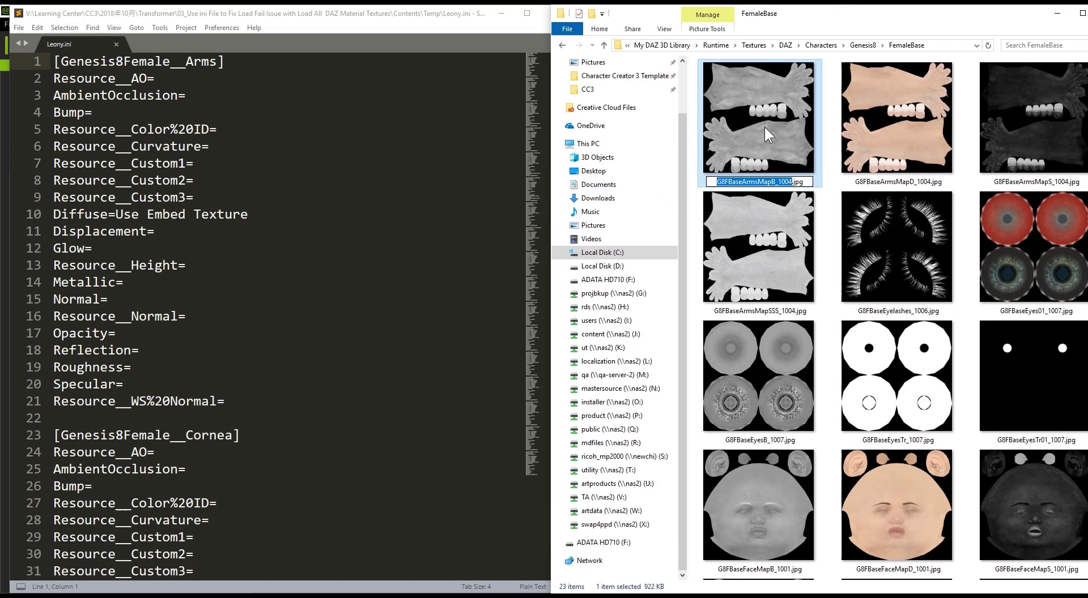
{"action": "key", "text": "Escape"}
{"action": "left_click", "coordinate": [158, 105]}
{"action": "type", "text": "G8FBaseArmsMapB_1004.jpg"}
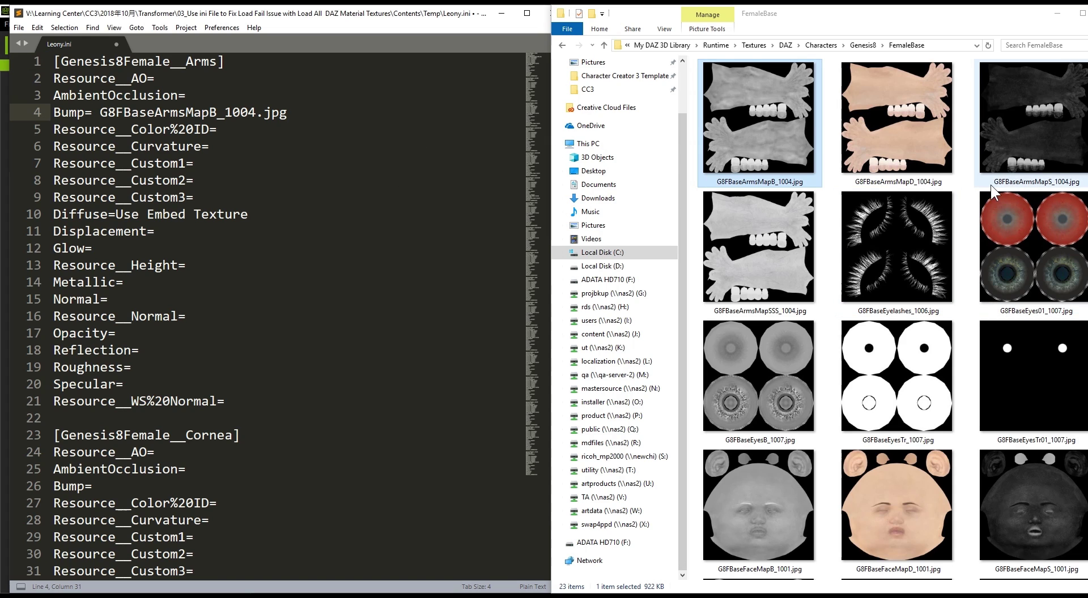
Copy the arms specular texture's file name and set Specular in the Genesis8Female__Arms section to G8FBaseArmsMapS_1004.jpg
{"action": "left_click", "coordinate": [1019, 127]}
{"action": "key", "text": "F2"}
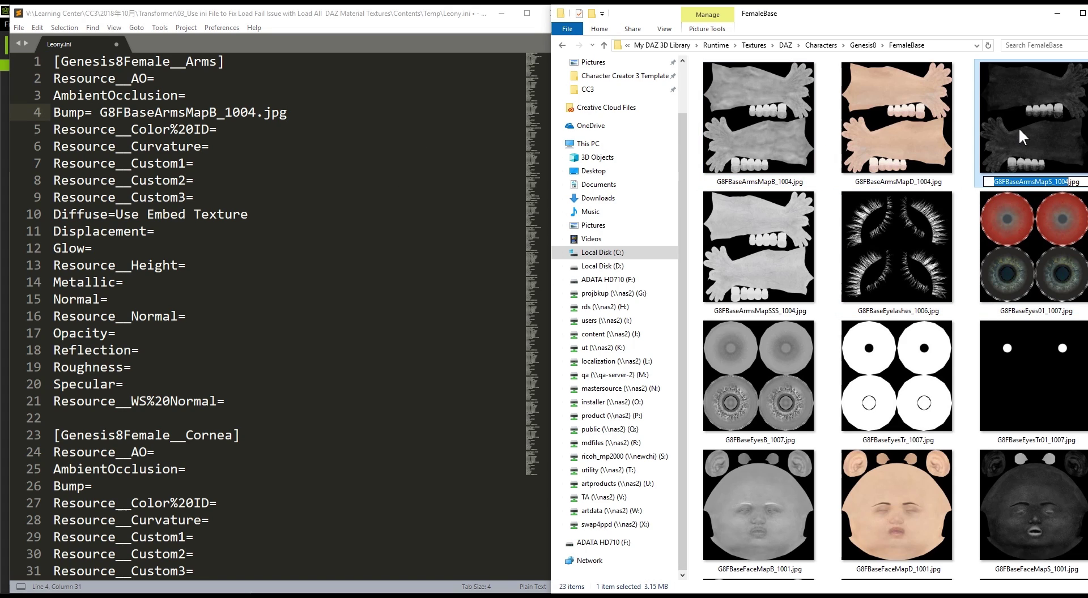
{"action": "key", "text": "ctrl+a"}
{"action": "key", "text": "ctrl+c"}
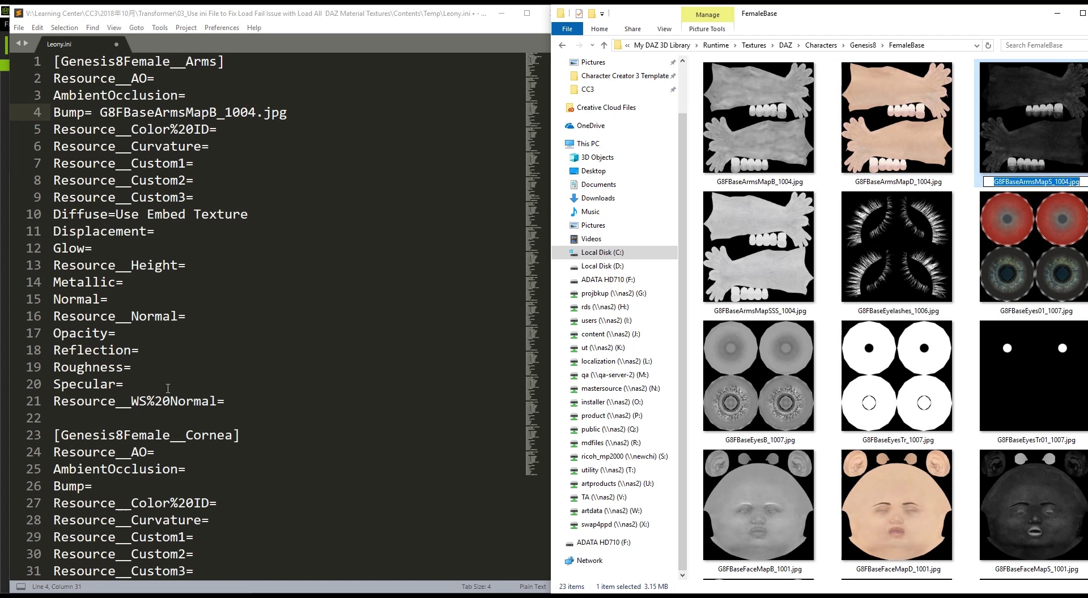
{"action": "left_click", "coordinate": [168, 388]}
{"action": "key", "text": "ctrl+v"}
Set Specular in the Genesis8Female__Face section to G8FBaseFaceMapS_1001.jpg
{"action": "scroll", "coordinate": [168, 388], "scroll_direction": "down", "scroll_amount": 7}
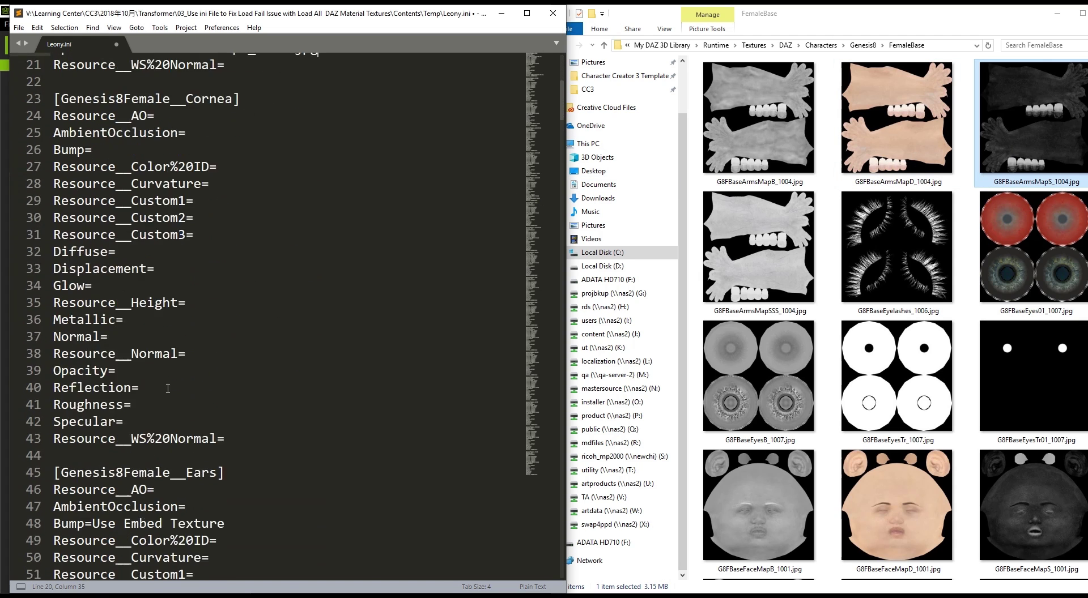
{"action": "scroll", "coordinate": [168, 388], "scroll_direction": "down", "scroll_amount": 7}
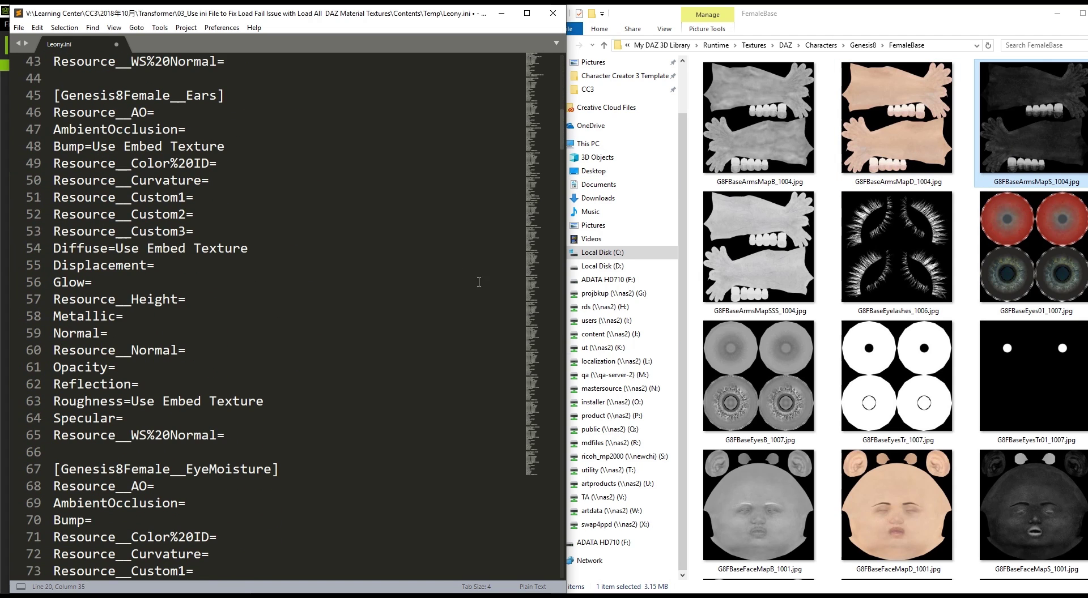
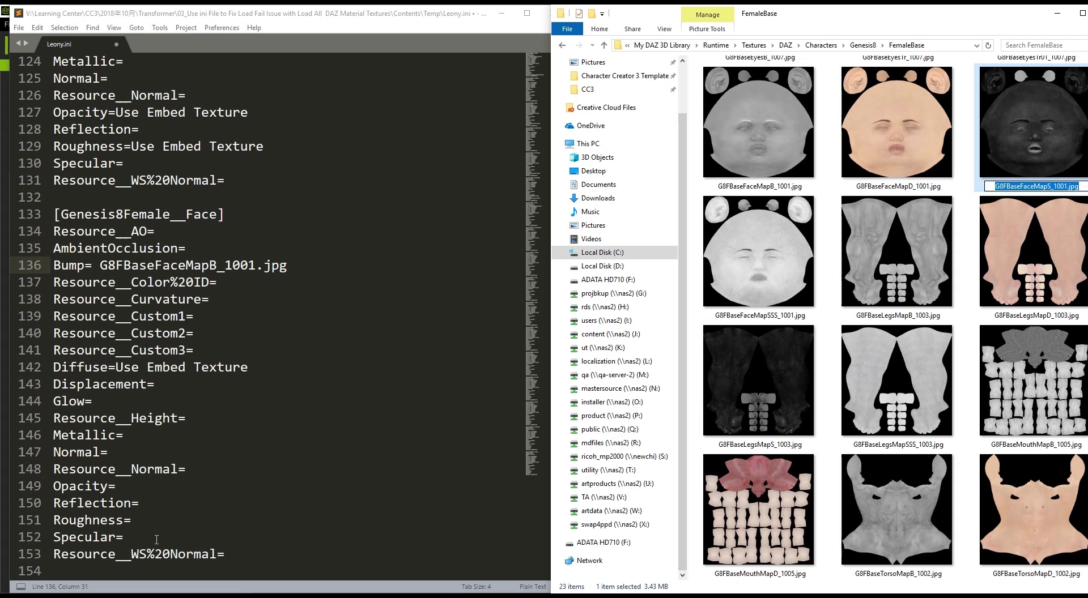
{"action": "left_click", "coordinate": [157, 539]}
{"action": "type", "text": "G8FBaseFaceMapS_1001.jpg"}
Set Bump in the Genesis8Female__Fingernails section to the arms bump texture, G8FBaseArmsMapB_1004.jpg
{"action": "scroll", "coordinate": [186, 466], "scroll_direction": "down", "scroll_amount": 6}
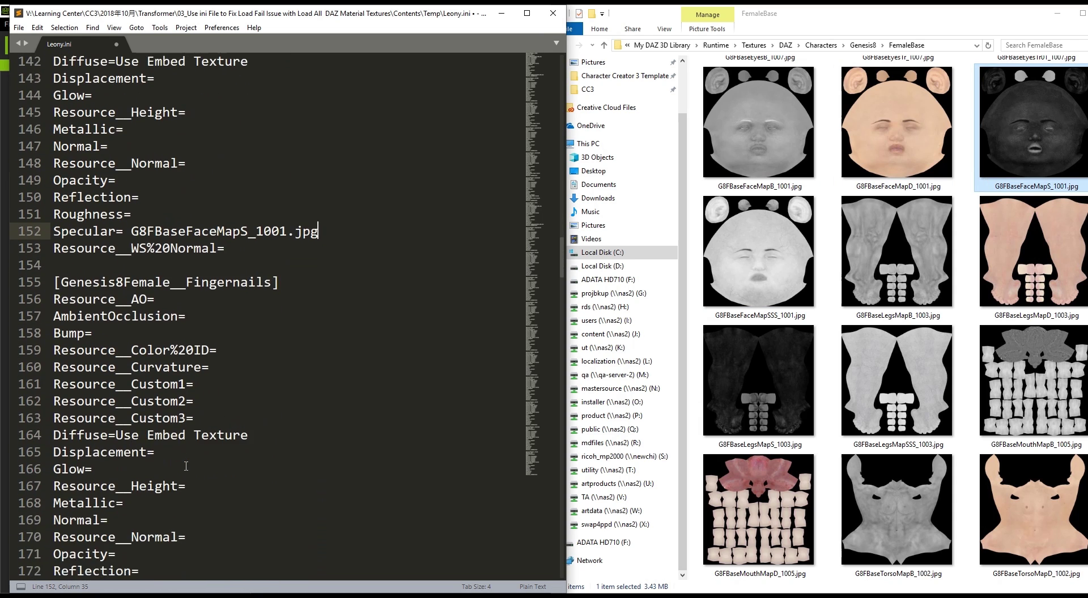
{"action": "scroll", "coordinate": [186, 466], "scroll_direction": "down", "scroll_amount": 3}
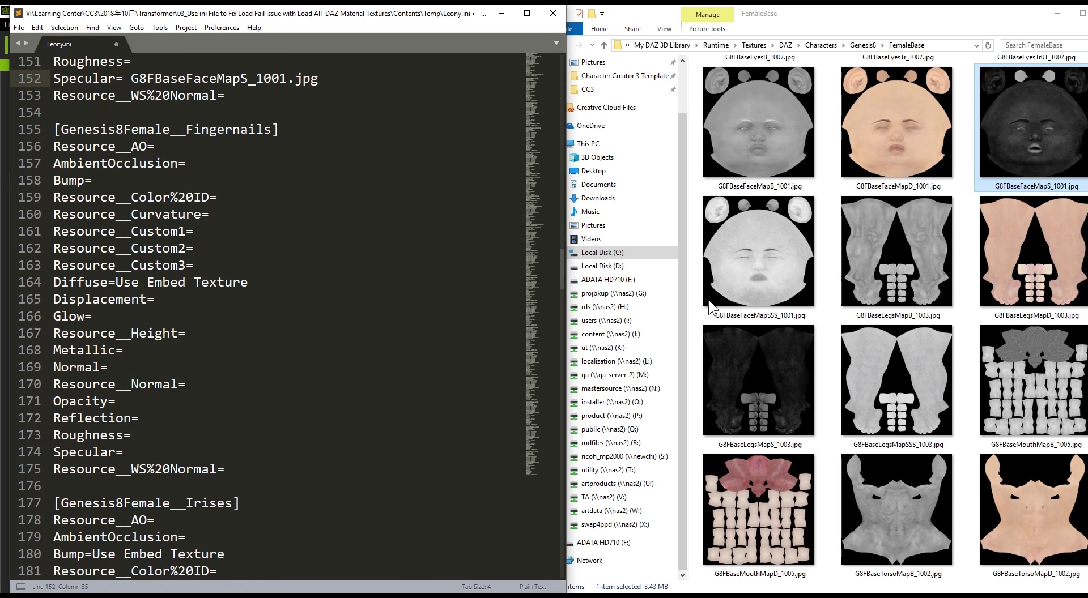
{"action": "scroll", "coordinate": [335, 326], "scroll_direction": "up", "scroll_amount": 1}
{"action": "scroll", "coordinate": [336, 326], "scroll_direction": "up", "scroll_amount": 8}
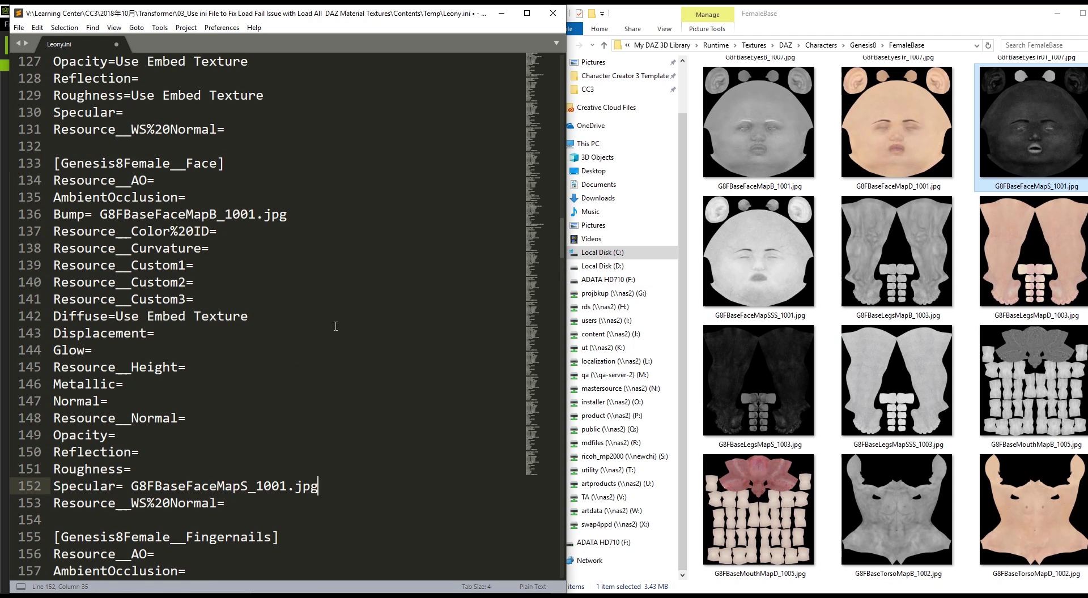
{"action": "scroll", "coordinate": [336, 327], "scroll_direction": "down", "scroll_amount": 8}
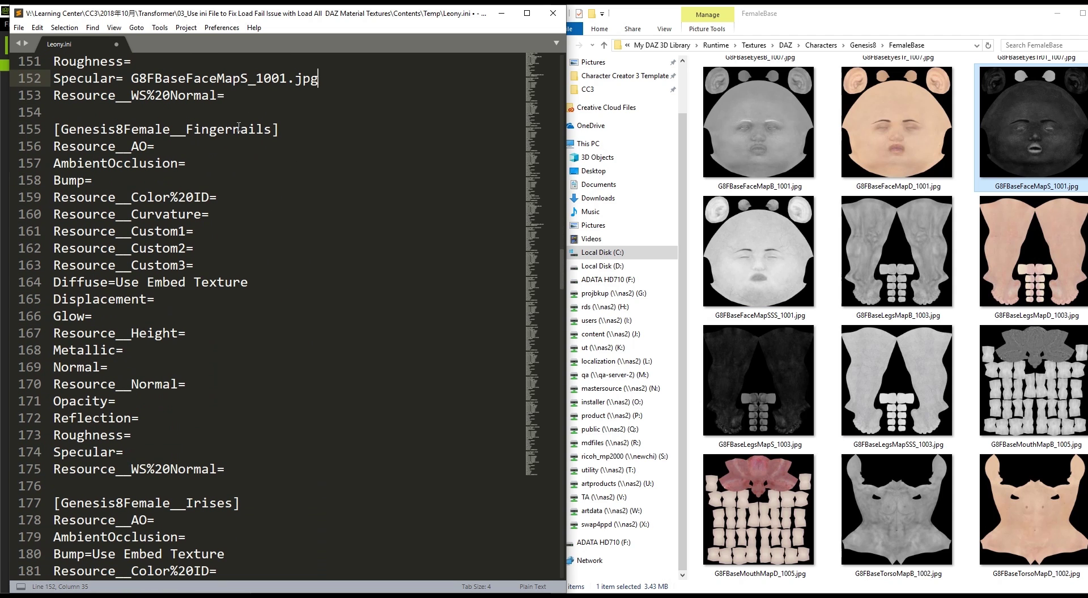
{"action": "left_click", "coordinate": [238, 127]}
{"action": "scroll", "coordinate": [906, 274], "scroll_direction": "up", "scroll_amount": 3}
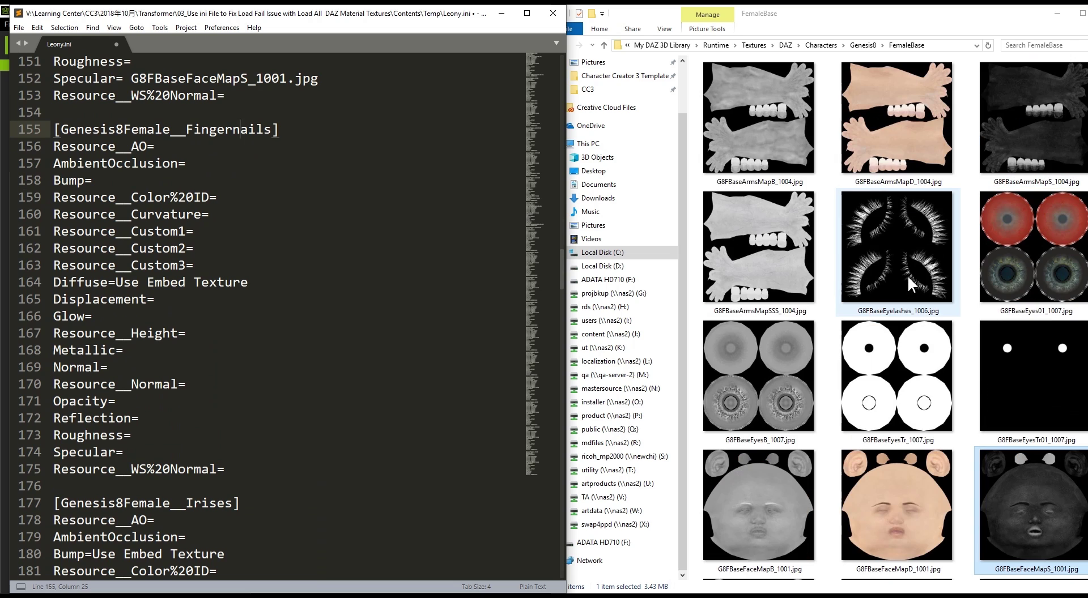
{"action": "left_click", "coordinate": [764, 113]}
{"action": "key", "text": "F2"}
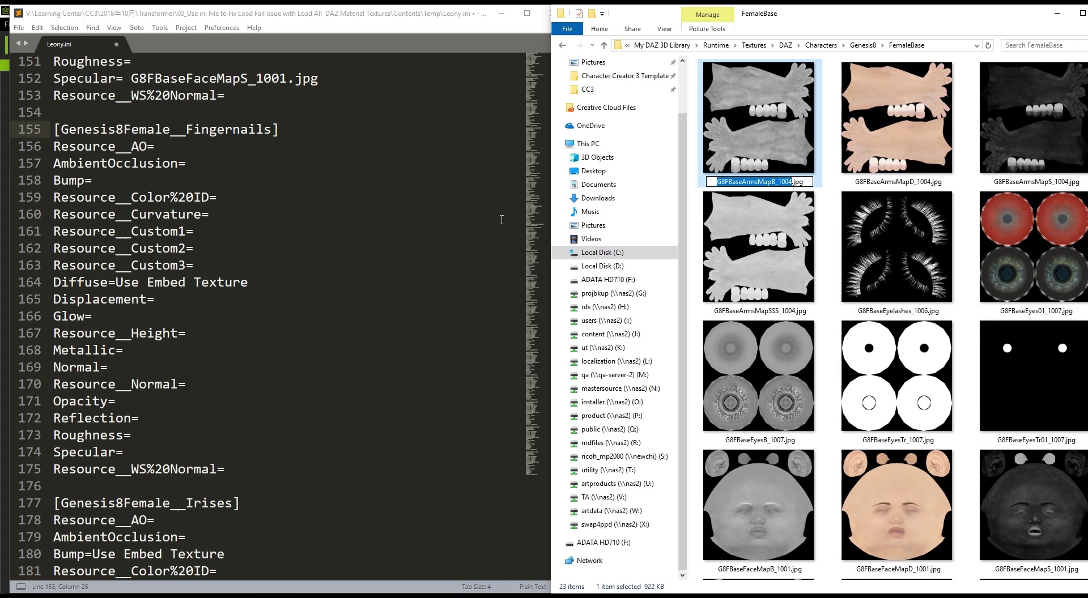
{"action": "left_click", "coordinate": [182, 180]}
{"action": "type", "text": "G8FBaseArmsMapB_1004.jpg"}
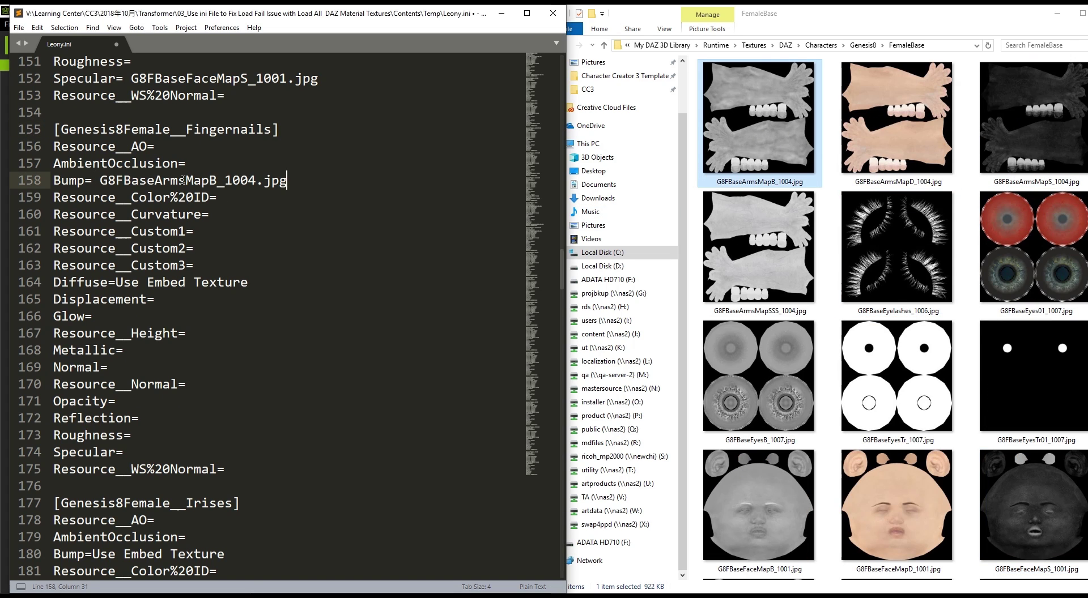
Set Specular in the Genesis8Female__Fingernails section to the arms specular texture, G8FBaseArmsMapS_1004.jpg
{"action": "left_click", "coordinate": [1045, 120]}
{"action": "key", "text": "F2"}
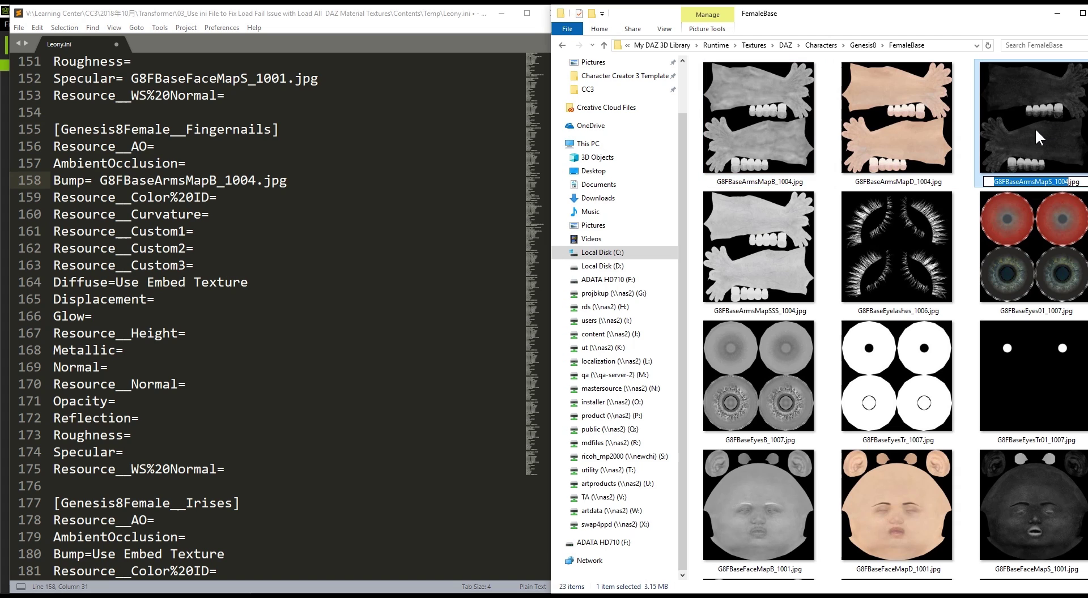
{"action": "left_click", "coordinate": [201, 448]}
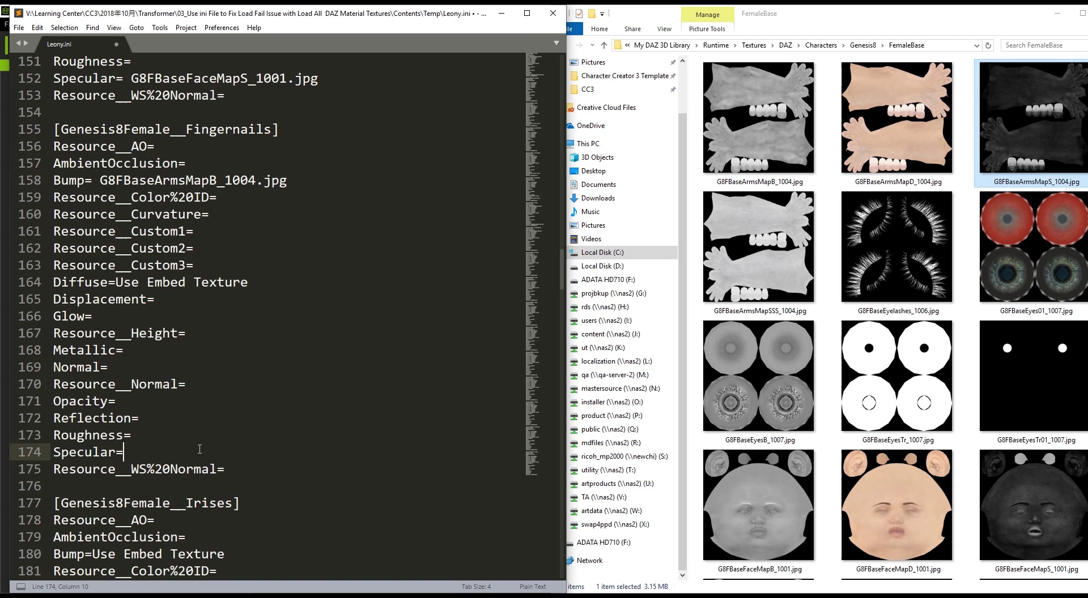
{"action": "type", "text": "G8FBaseArmsMapS_1004.jpg"}
Copy the legs bump texture's file name and set Bump in the Genesis8Female__Legs section to G8FBaseLegsMapB_1003.jpg
{"action": "scroll", "coordinate": [201, 449], "scroll_direction": "down", "scroll_amount": 6}
{"action": "scroll", "coordinate": [201, 449], "scroll_direction": "down", "scroll_amount": 8}
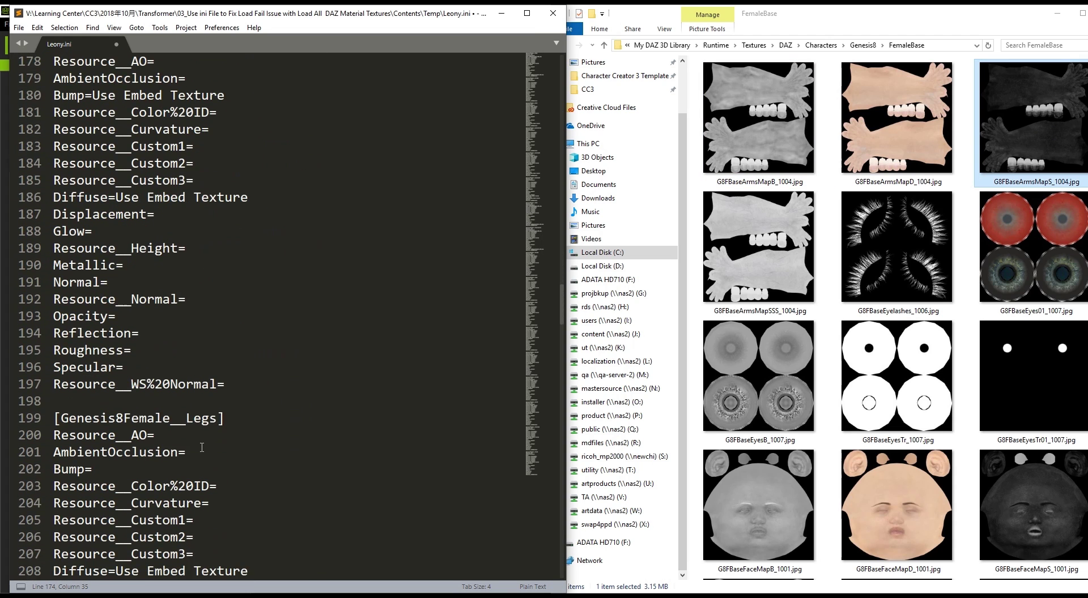
{"action": "left_click", "coordinate": [255, 242]}
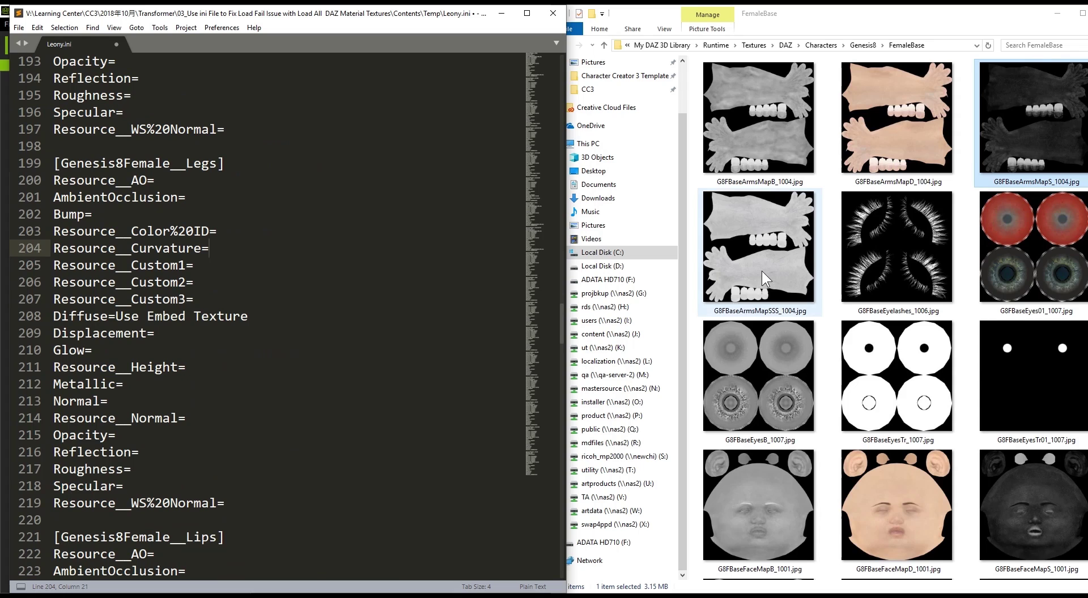
{"action": "scroll", "coordinate": [762, 271], "scroll_direction": "down", "scroll_amount": 5}
{"action": "left_click", "coordinate": [918, 269]}
{"action": "key", "text": "F2"}
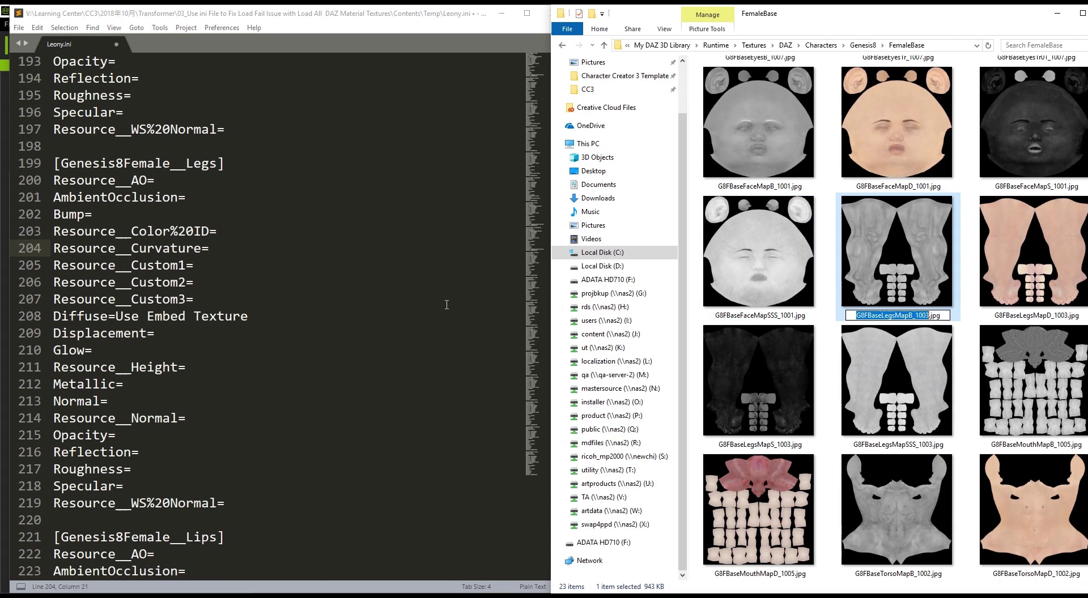
{"action": "key", "text": "ctrl+a"}
{"action": "key", "text": "ctrl+c"}
{"action": "left_click", "coordinate": [187, 215]}
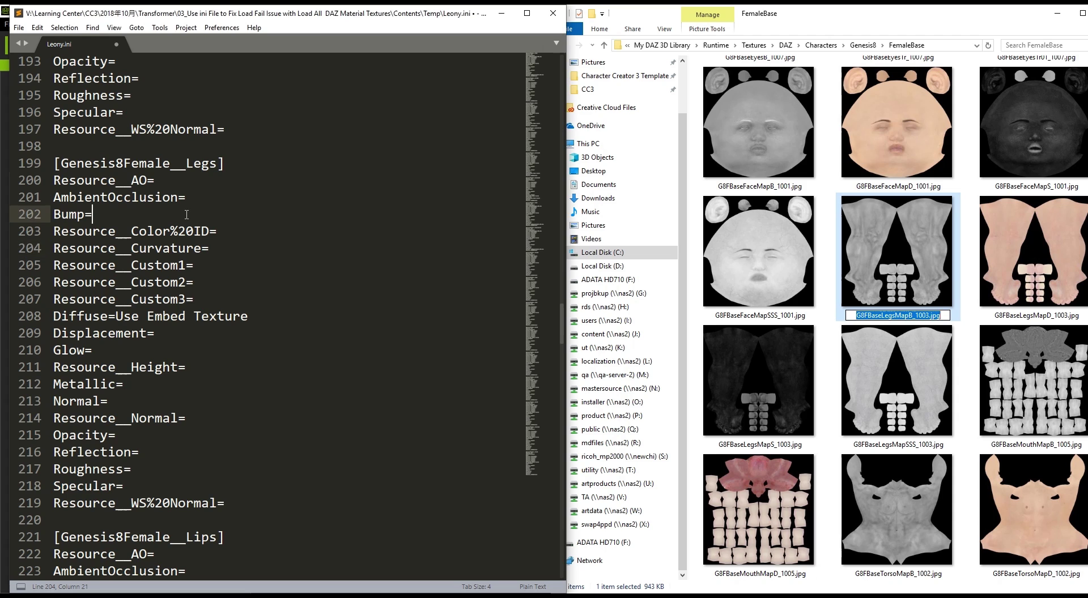
{"action": "key", "text": "ctrl+v"}
Copy the legs specular texture's file name and set Specular in the Genesis8Female__Legs section to G8FBaseLegsMapS_1003.jpg
{"action": "left_click", "coordinate": [783, 383]}
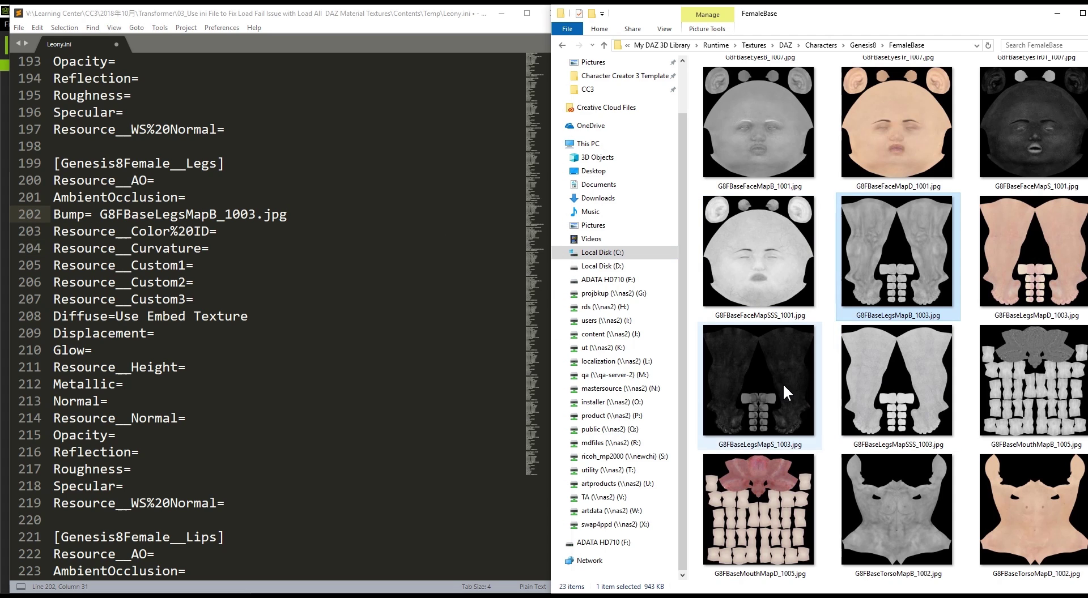
{"action": "key", "text": "F2"}
{"action": "key", "text": "ctrl+a"}
{"action": "key", "text": "ctrl+c"}
{"action": "left_click", "coordinate": [247, 486]}
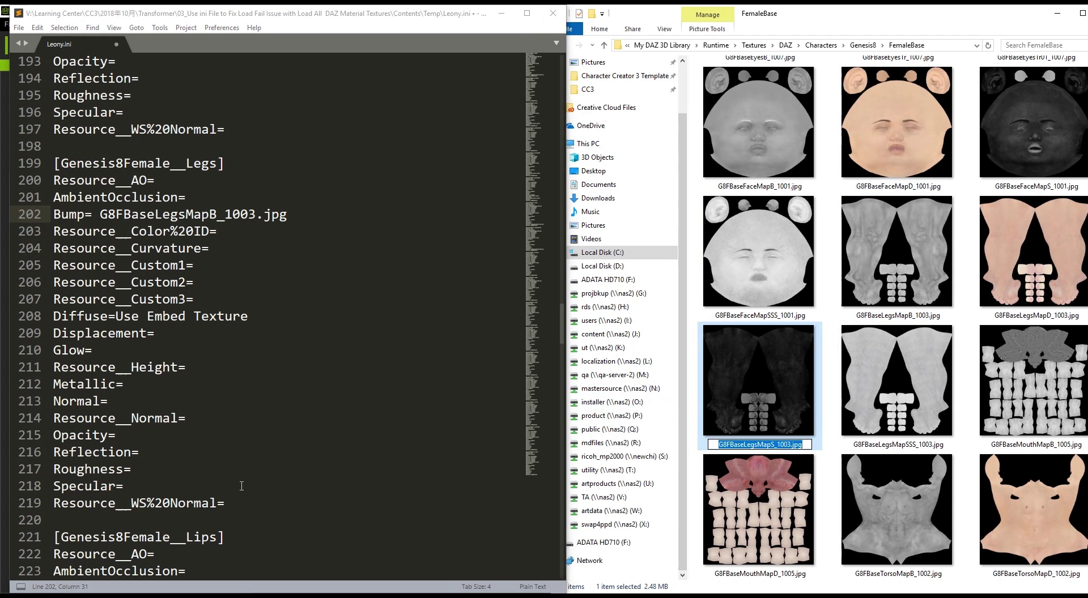
{"action": "key", "text": "ctrl+v"}
Set Bump in the Genesis8Female__Lips section to the face bump texture, G8FBaseFaceMapB_1001.jpg
{"action": "scroll", "coordinate": [247, 486], "scroll_direction": "down", "scroll_amount": 7}
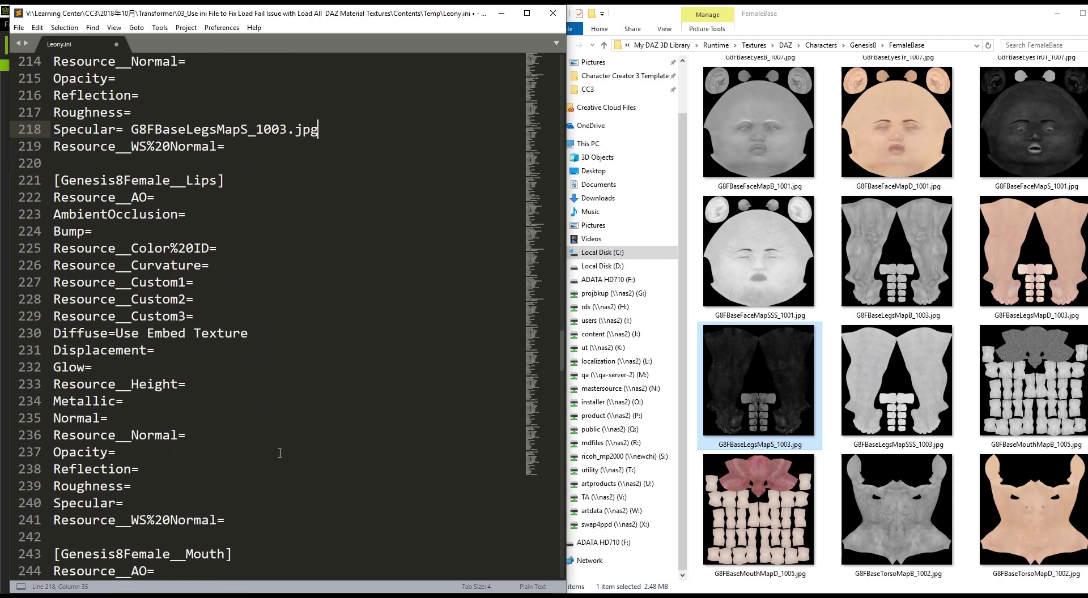
{"action": "scroll", "coordinate": [845, 213], "scroll_direction": "up", "scroll_amount": 3}
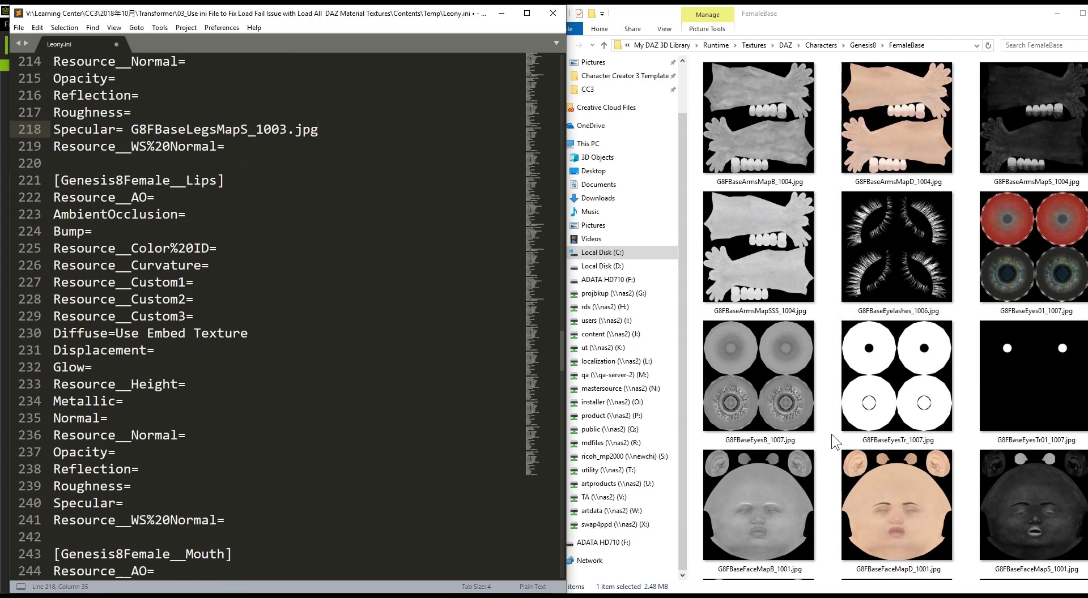
{"action": "left_click", "coordinate": [743, 502]}
{"action": "key", "text": "F2"}
{"action": "key", "text": "ctrl+a"}
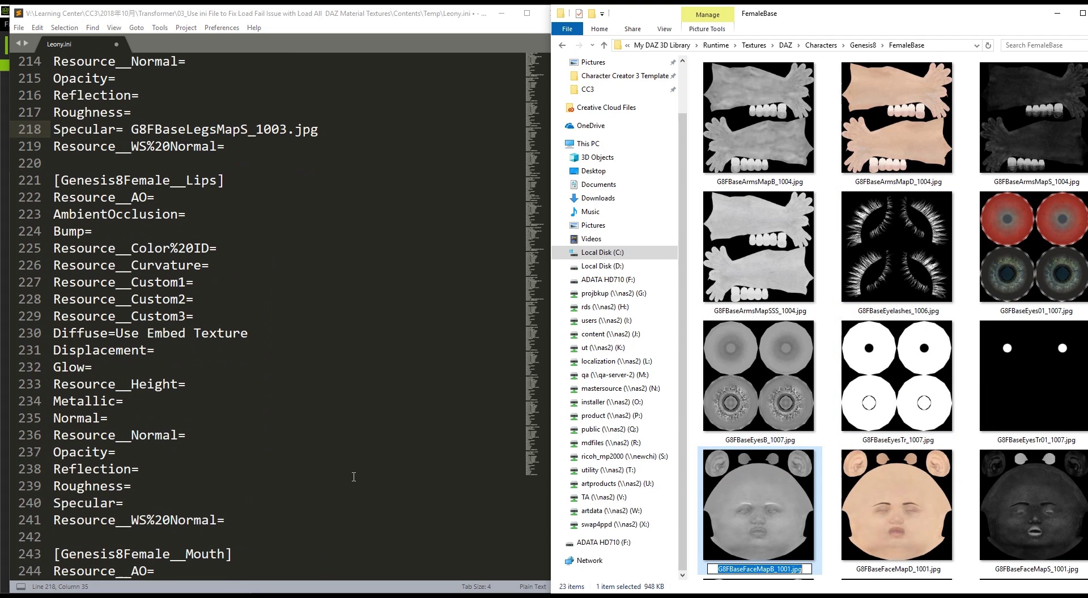
{"action": "left_click", "coordinate": [205, 232]}
{"action": "key", "text": "ctrl+v"}
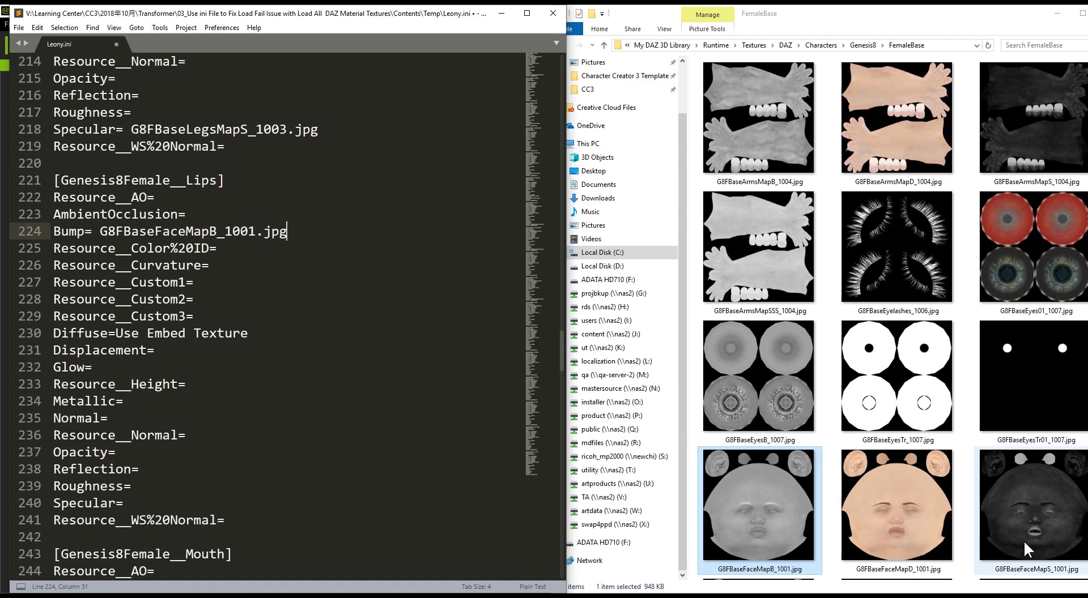
Set Specular in the Genesis8Female__Lips section to the face specular texture, G8FBaseFaceMapS_1001.jpg
{"action": "left_click", "coordinate": [1048, 536]}
{"action": "key", "text": "F2"}
{"action": "key", "text": "ctrl+a"}
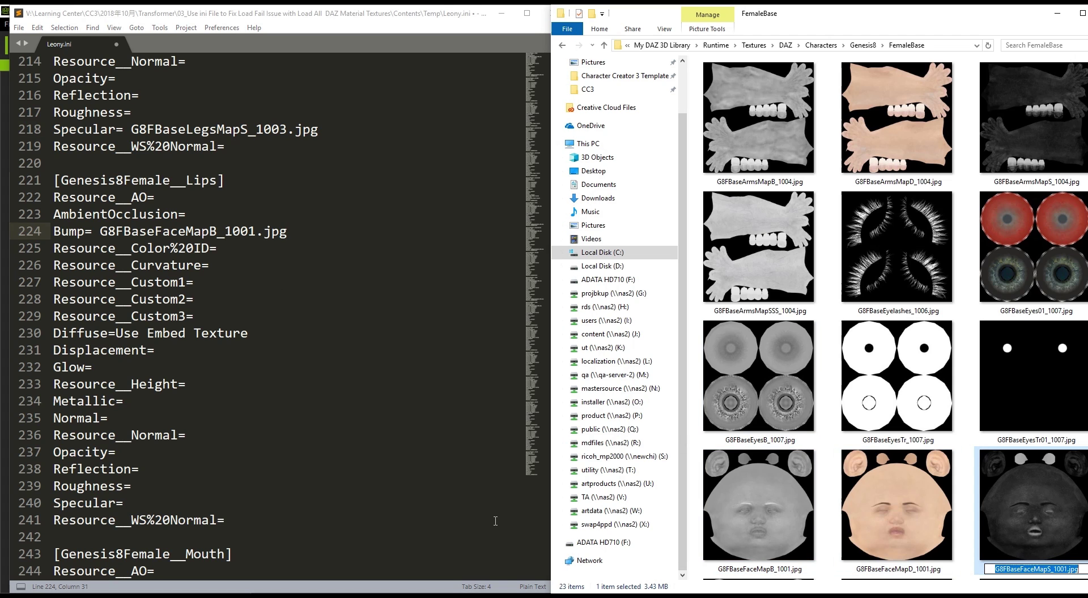
{"action": "key", "text": "ctrl+c"}
{"action": "left_click", "coordinate": [182, 504]}
{"action": "key", "text": "ctrl+v"}
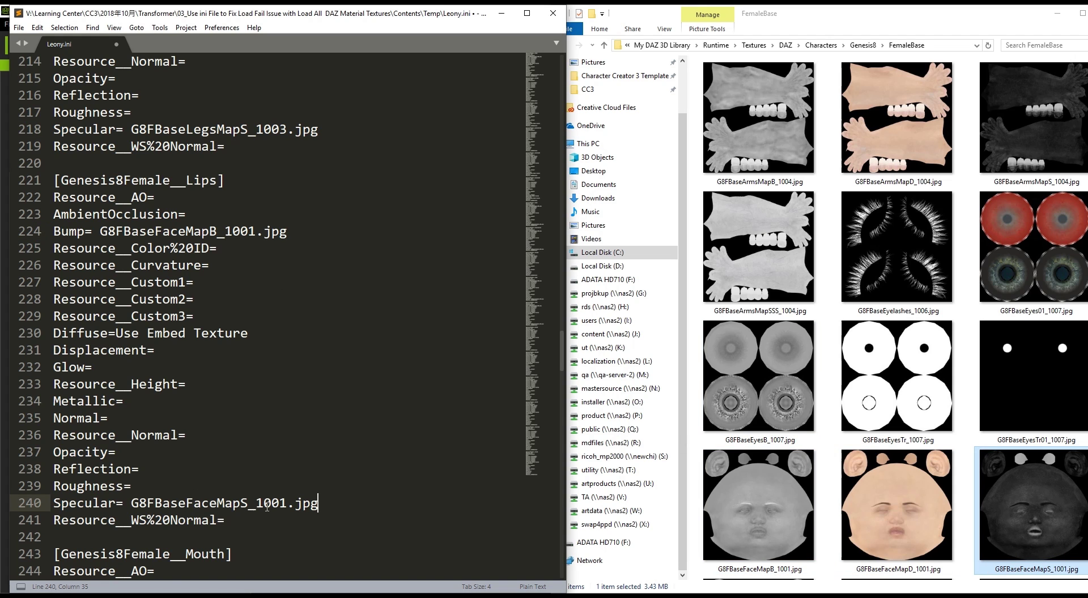
Copy the legs bump texture's file name and set Bump in the Genesis8Female__Toenails section to G8FBaseLegsMapB_1003.jpg
{"action": "scroll", "coordinate": [263, 501], "scroll_direction": "down", "scroll_amount": 2}
{"action": "scroll", "coordinate": [263, 501], "scroll_direction": "down", "scroll_amount": 6}
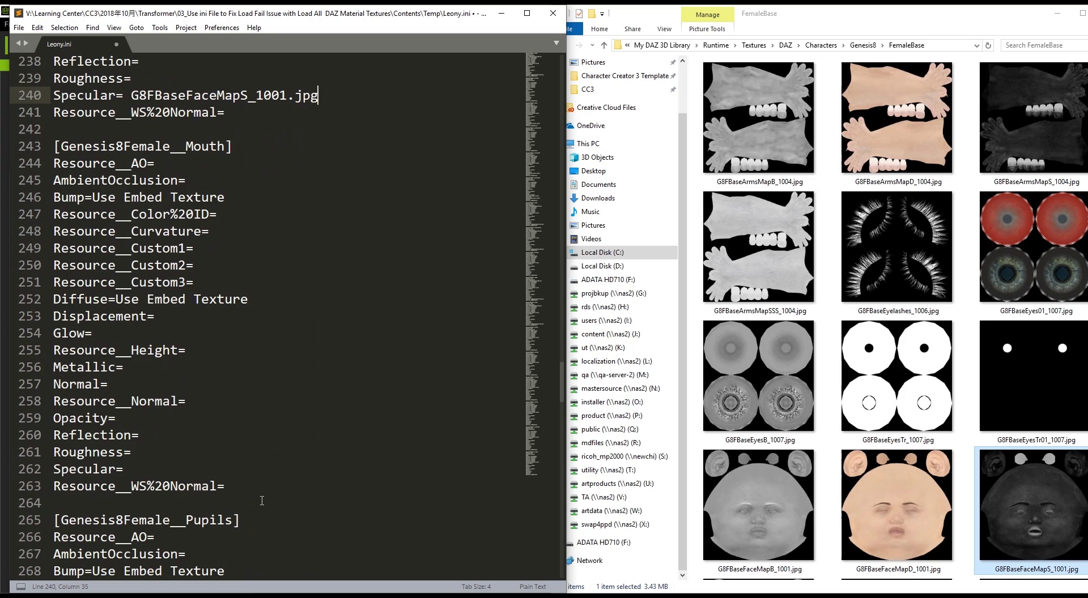
{"action": "scroll", "coordinate": [262, 501], "scroll_direction": "down", "scroll_amount": 12}
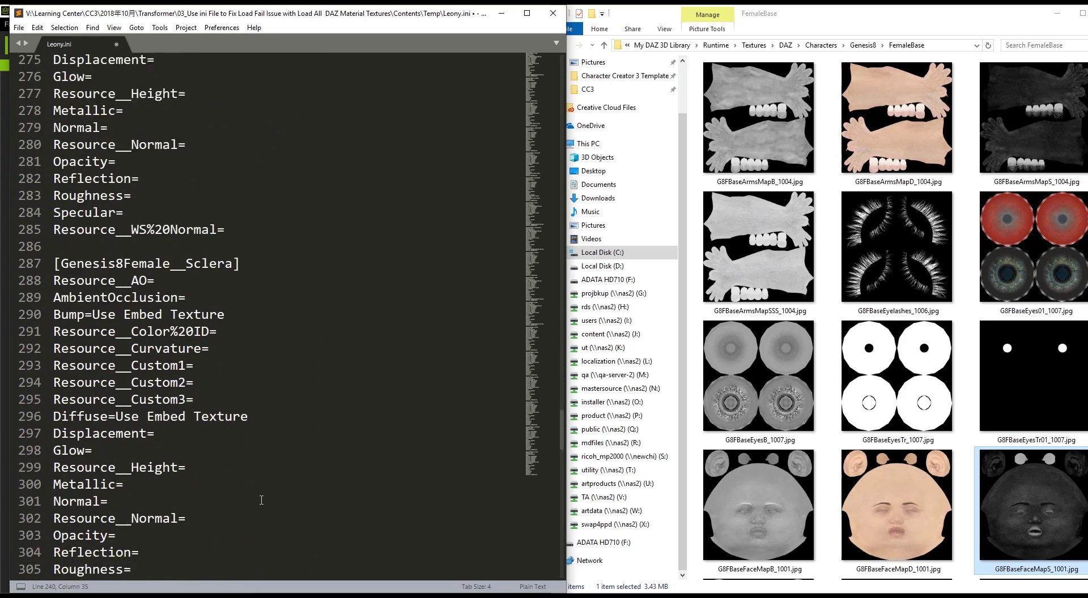
{"action": "scroll", "coordinate": [261, 501], "scroll_direction": "down", "scroll_amount": 10}
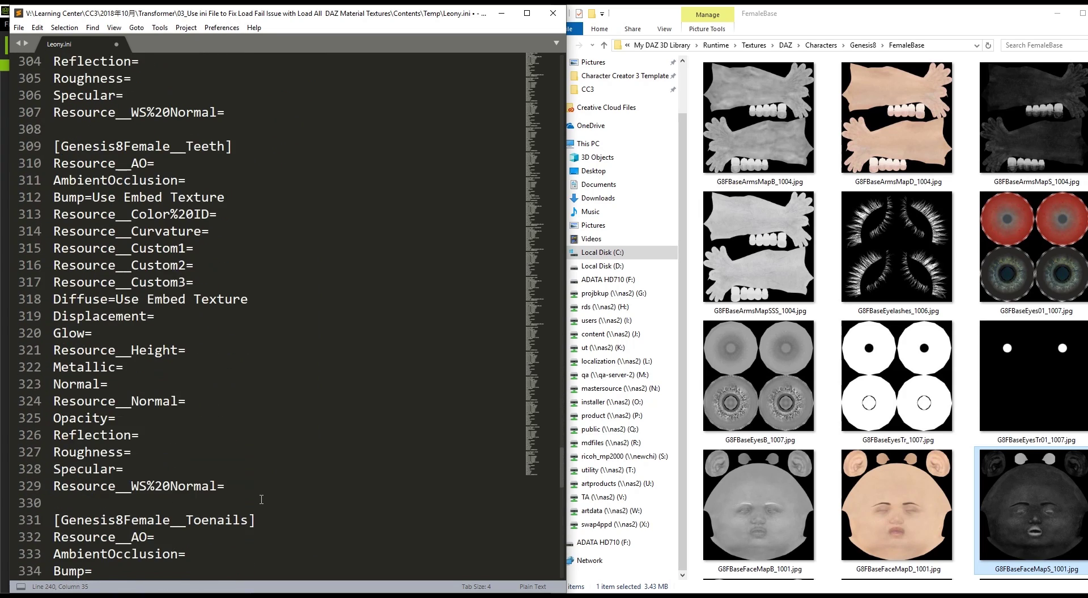
{"action": "scroll", "coordinate": [261, 501], "scroll_direction": "down", "scroll_amount": 6}
{"action": "left_click", "coordinate": [268, 363]}
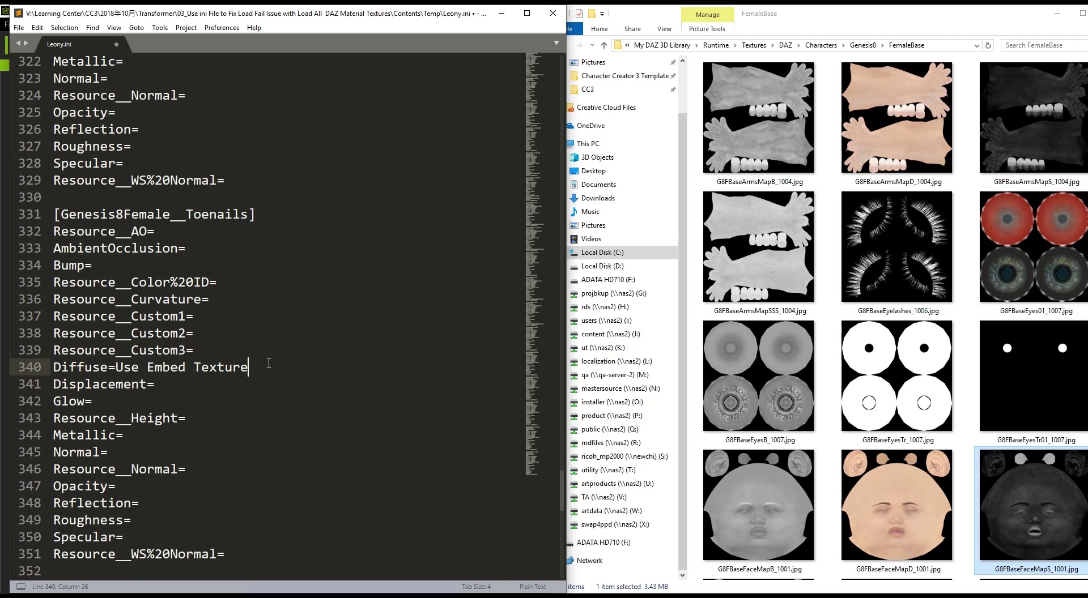
{"action": "scroll", "coordinate": [999, 398], "scroll_direction": "down", "scroll_amount": 4}
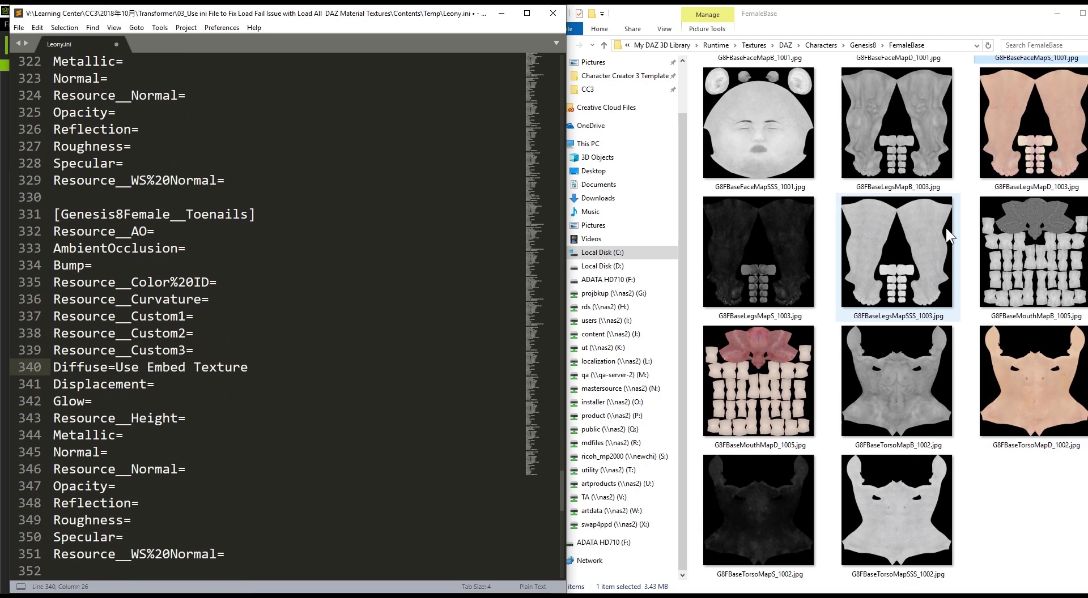
{"action": "left_click", "coordinate": [902, 121]}
{"action": "left_click", "coordinate": [900, 187]}
{"action": "left_click", "coordinate": [93, 265]}
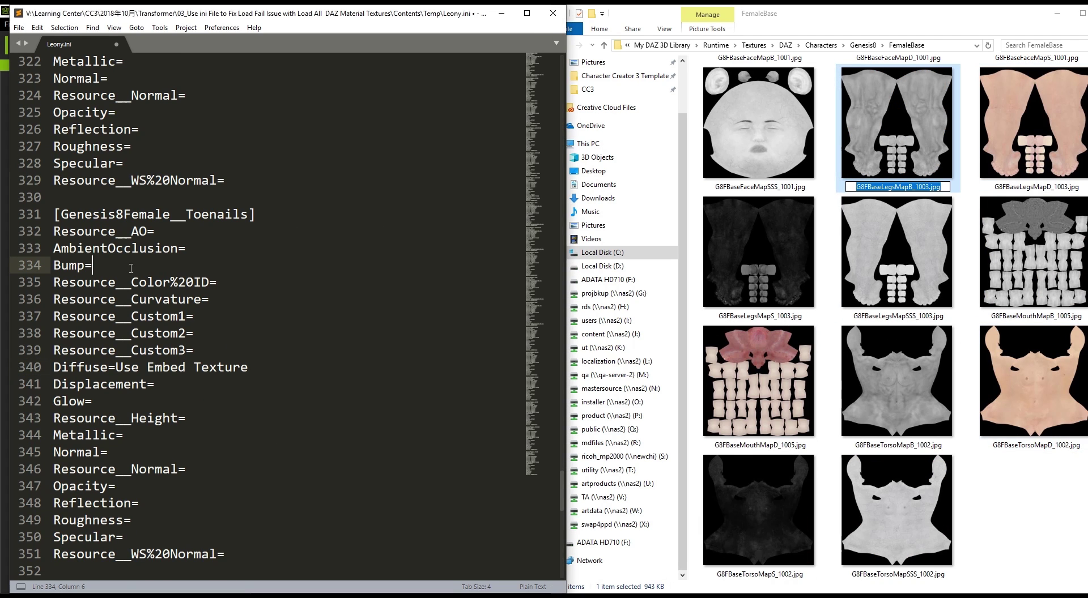
{"action": "key", "text": "ctrl+v"}
Copy the legs specular texture's file name and set Specular in the Genesis8Female__Toenails section to G8FBaseLegsMapS_1003.jpg
{"action": "left_click", "coordinate": [924, 257]}
{"action": "key", "text": "F2"}
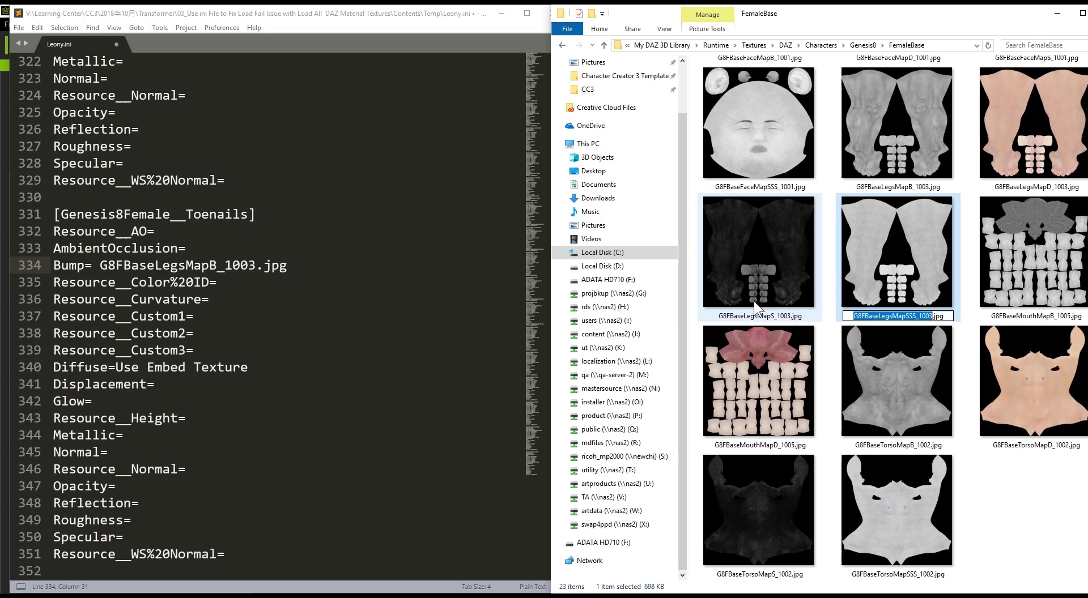
{"action": "left_click", "coordinate": [776, 277]}
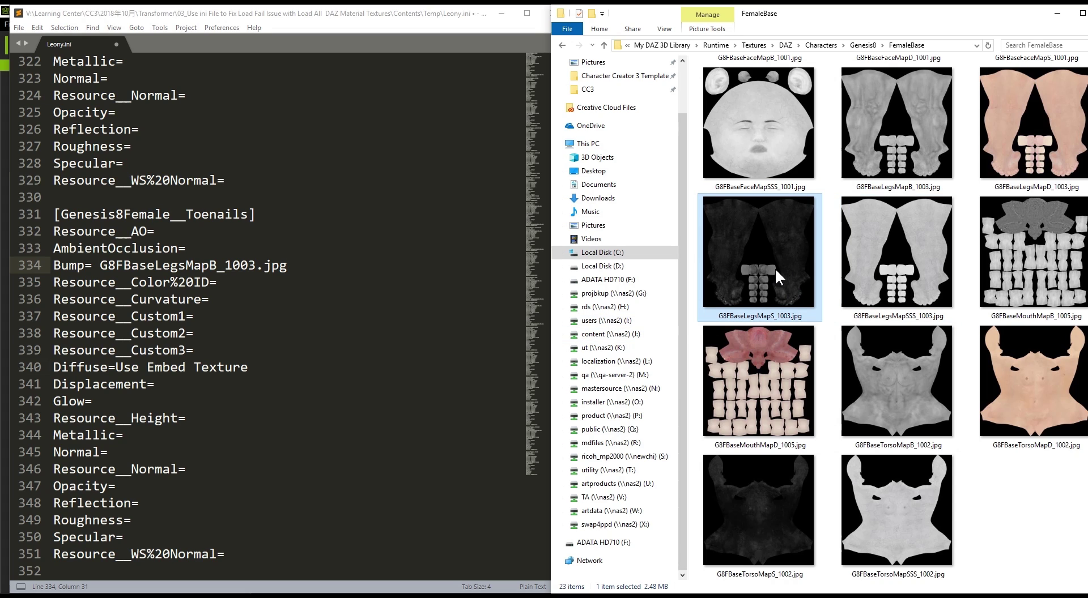
{"action": "key", "text": "F2"}
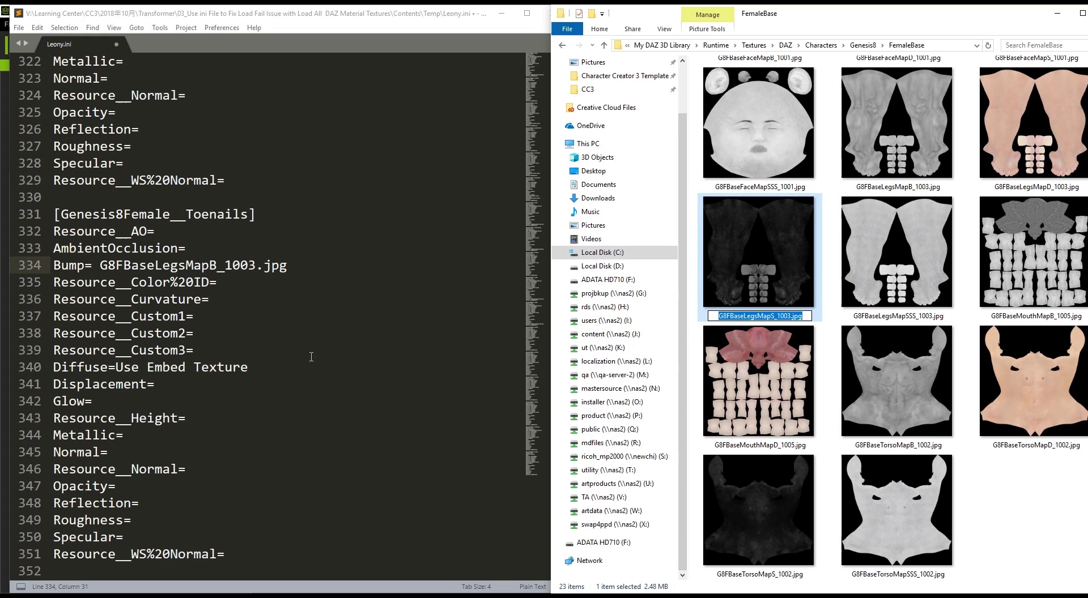
{"action": "left_click", "coordinate": [167, 537]}
{"action": "key", "text": "ctrl+v"}
Copy the torso bump texture's file name and set Bump in the Genesis8Female__Torso section to G8FBaseTorsoMapB_1002.jpg
{"action": "scroll", "coordinate": [187, 516], "scroll_direction": "down", "scroll_amount": 7}
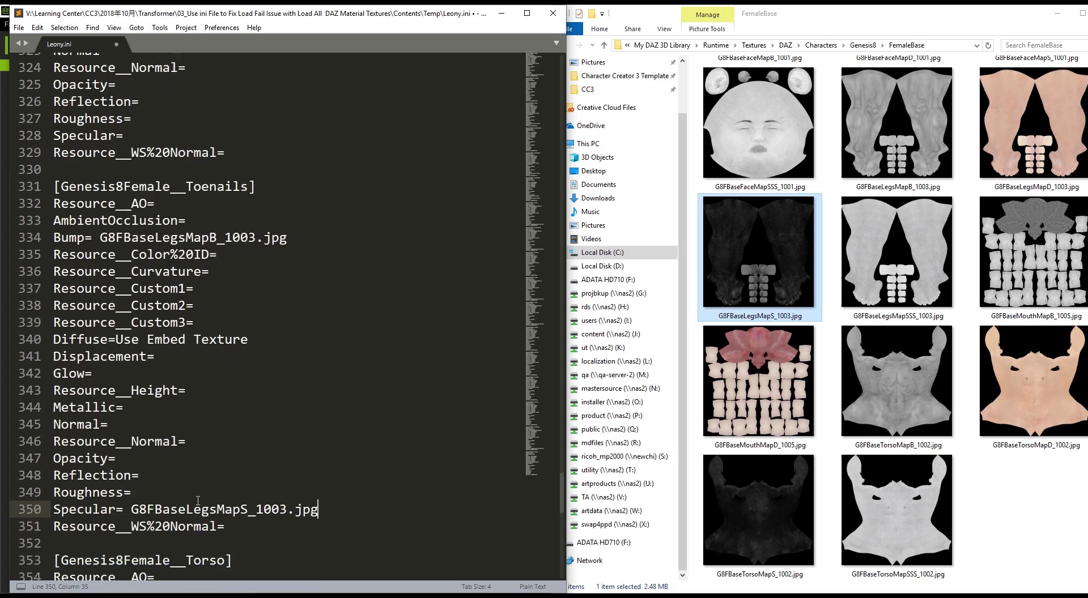
{"action": "left_click", "coordinate": [889, 370]}
{"action": "key", "text": "F2"}
{"action": "key", "text": "ctrl+c"}
{"action": "key", "text": "Escape"}
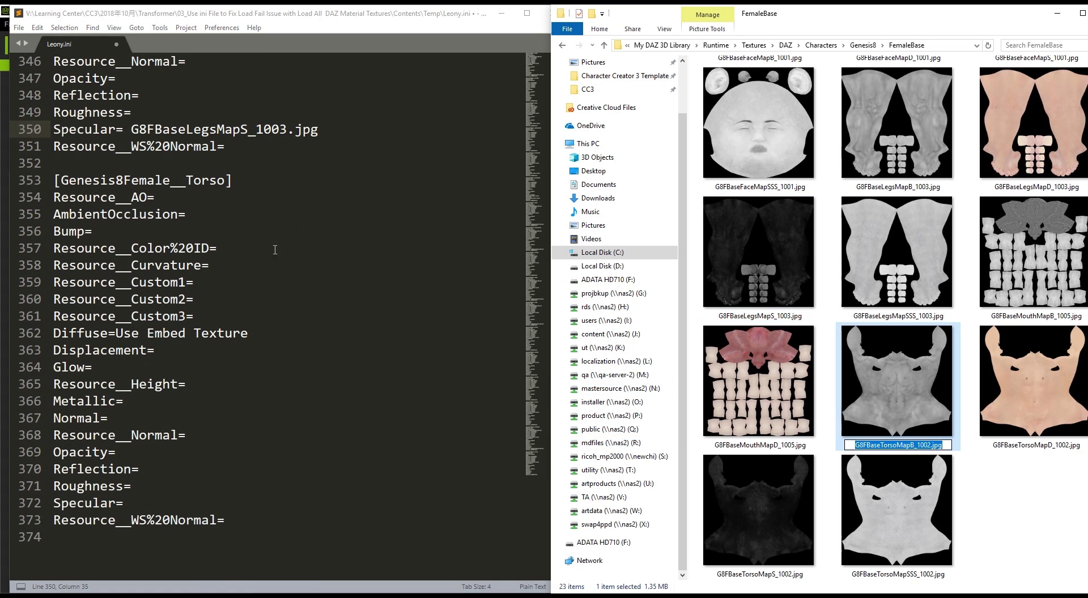
{"action": "left_click", "coordinate": [240, 232]}
{"action": "key", "text": "ctrl+v"}
Copy the torso specular texture's file name and set Specular in the Genesis8Female__Torso section to G8FBaseTorsoMapS_1002.jpg
{"action": "left_click", "coordinate": [773, 512]}
{"action": "key", "text": "F2"}
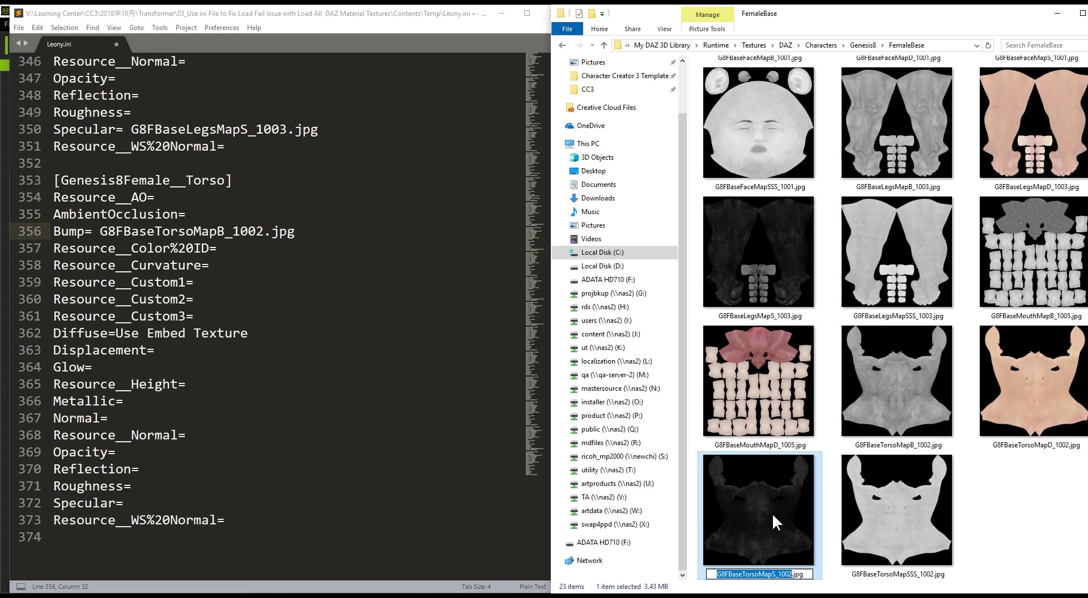
{"action": "key", "text": "ctrl+c"}
{"action": "left_click", "coordinate": [335, 504]}
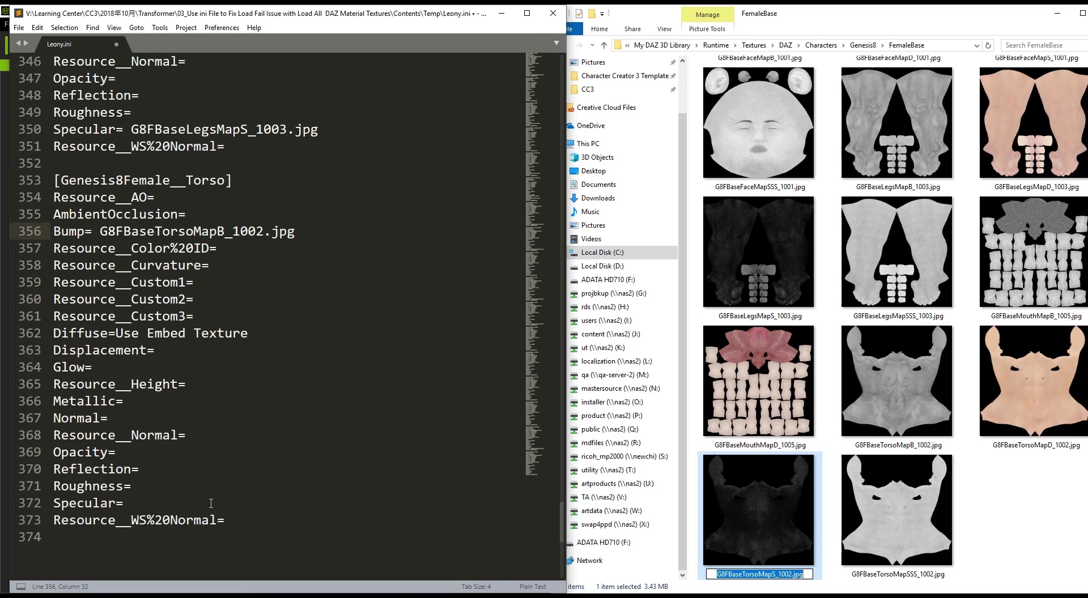
{"action": "key", "text": "ctrl+v"}
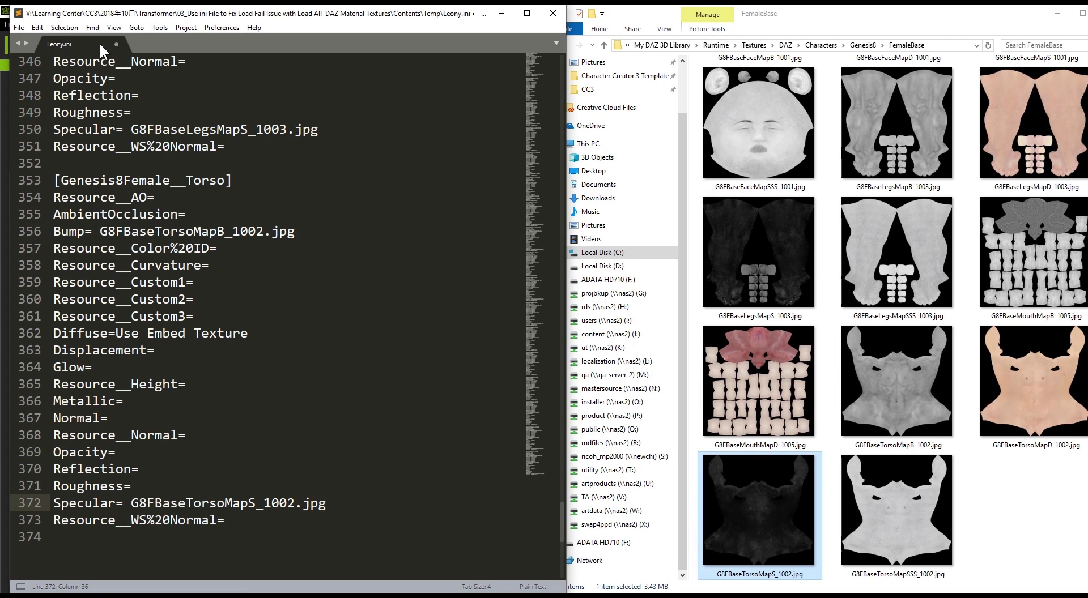
Save Leony.ini, copy the FemaleBase folder's path, and put away the text editor and folder windows
{"action": "left_click", "coordinate": [19, 27]}
{"action": "left_click", "coordinate": [72, 119]}
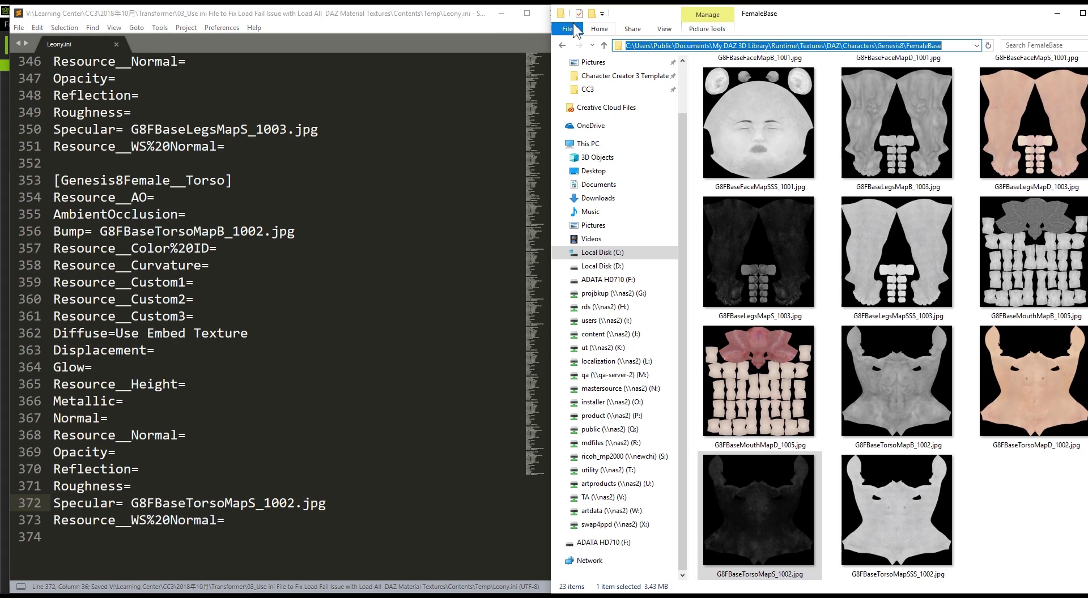
{"action": "left_click", "coordinate": [523, 23]}
{"action": "left_click", "coordinate": [553, 12]}
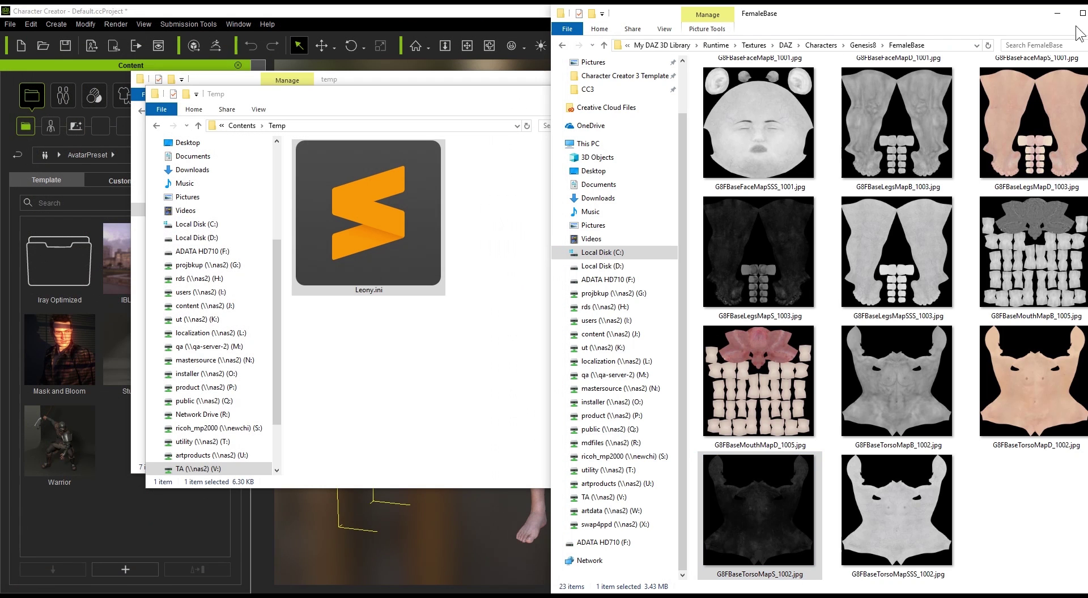
{"action": "left_click", "coordinate": [1057, 12]}
In Character Creator's import report, set the Texture Folder to C:\Users\Public\Documents\My DAZ 3D Library\Runtime\Textures\DAZ\Characters\Genesis8\FemaleBase
{"action": "left_click", "coordinate": [709, 120]}
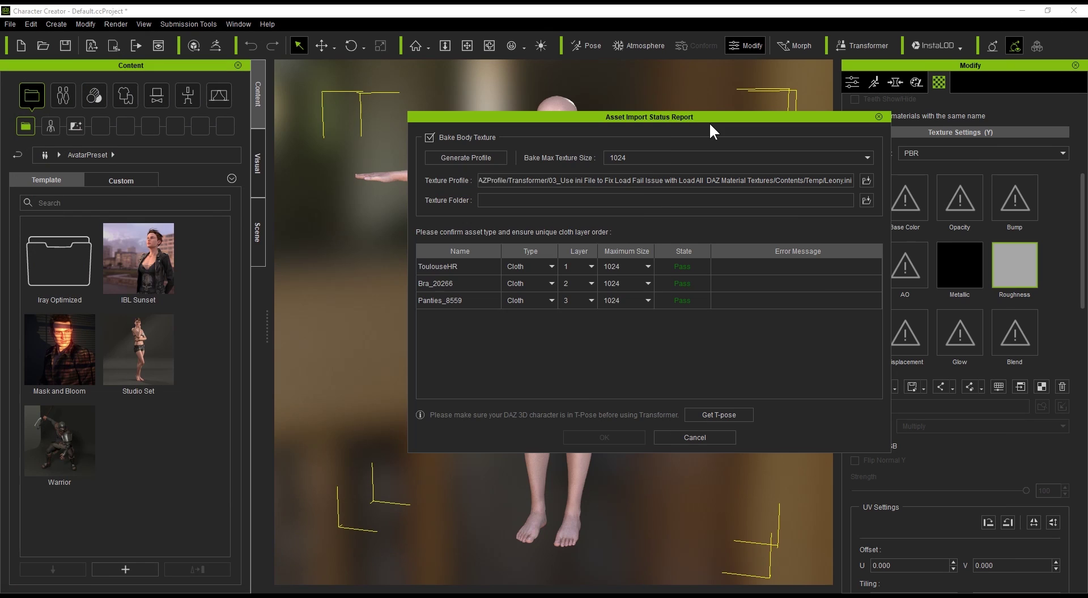
{"action": "left_click", "coordinate": [867, 199]}
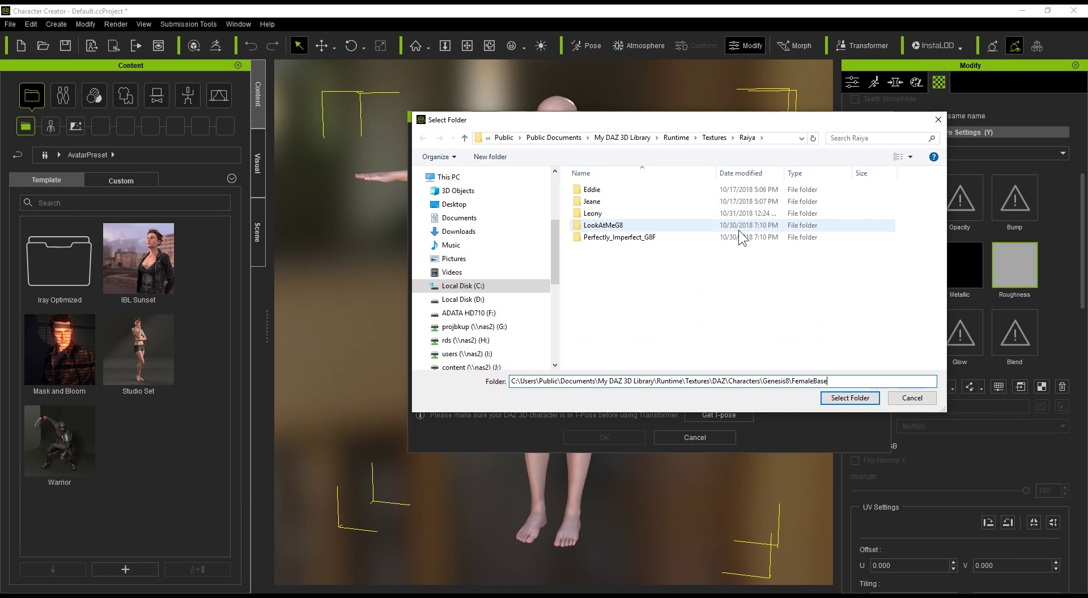
{"action": "double_click", "coordinate": [739, 230]}
{"action": "left_click", "coordinate": [850, 398]}
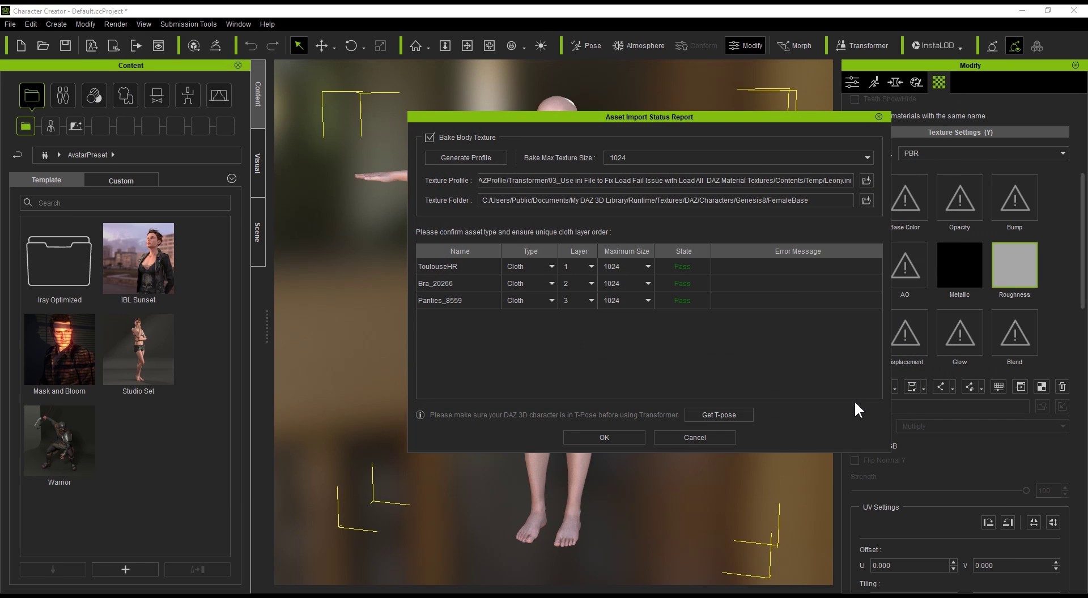
Set Bake Max Texture Size to 2048 and the ToulouseHR asset type to Hair, and run the import
{"action": "left_click", "coordinate": [746, 155]}
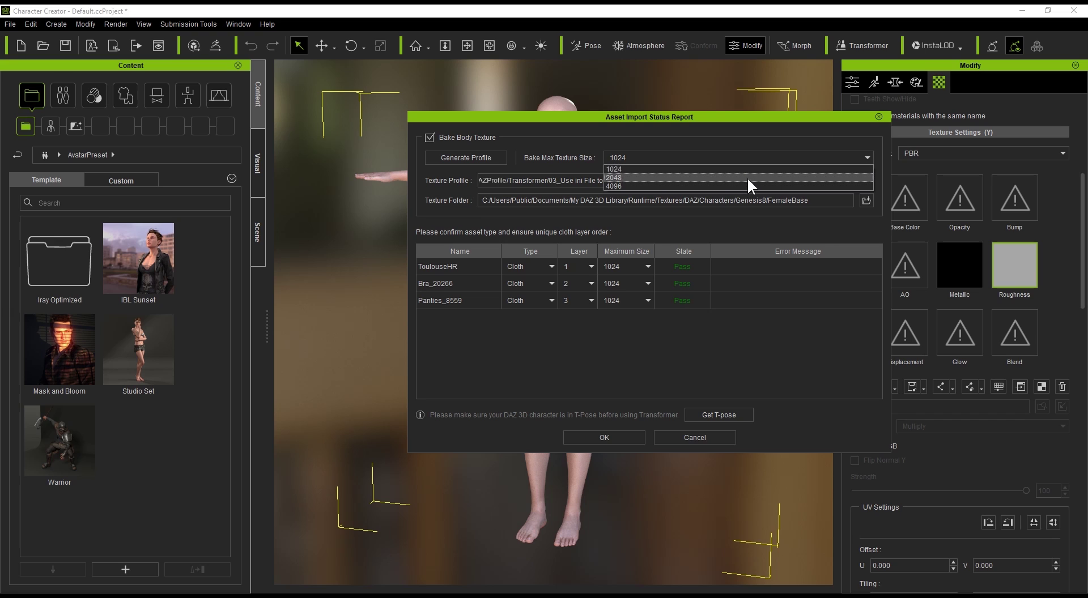
{"action": "left_click", "coordinate": [747, 176]}
{"action": "left_click", "coordinate": [535, 268]}
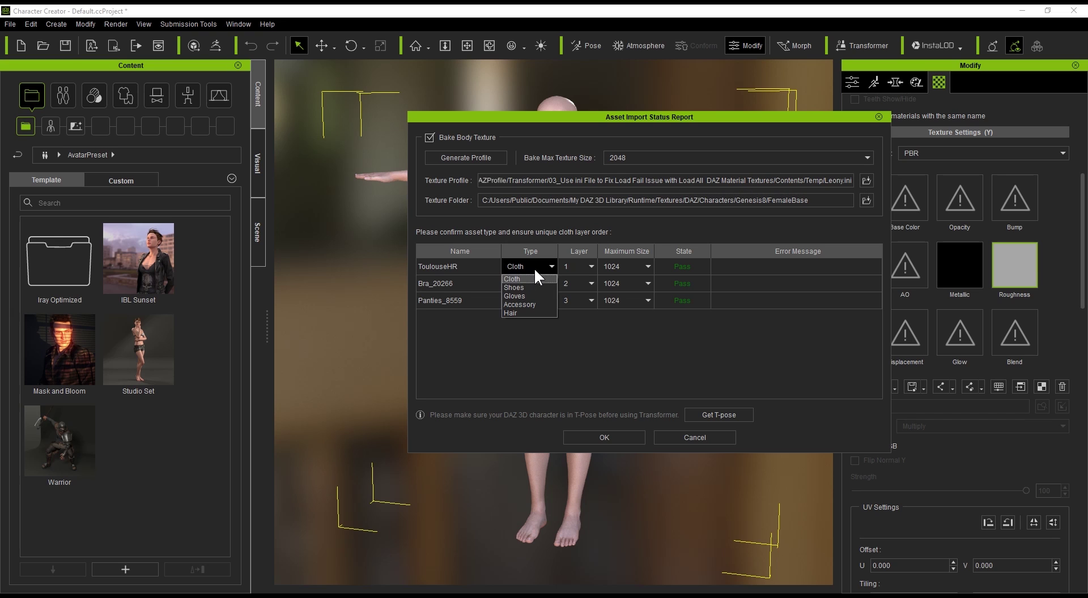
{"action": "left_click", "coordinate": [528, 312]}
{"action": "left_click", "coordinate": [622, 438]}
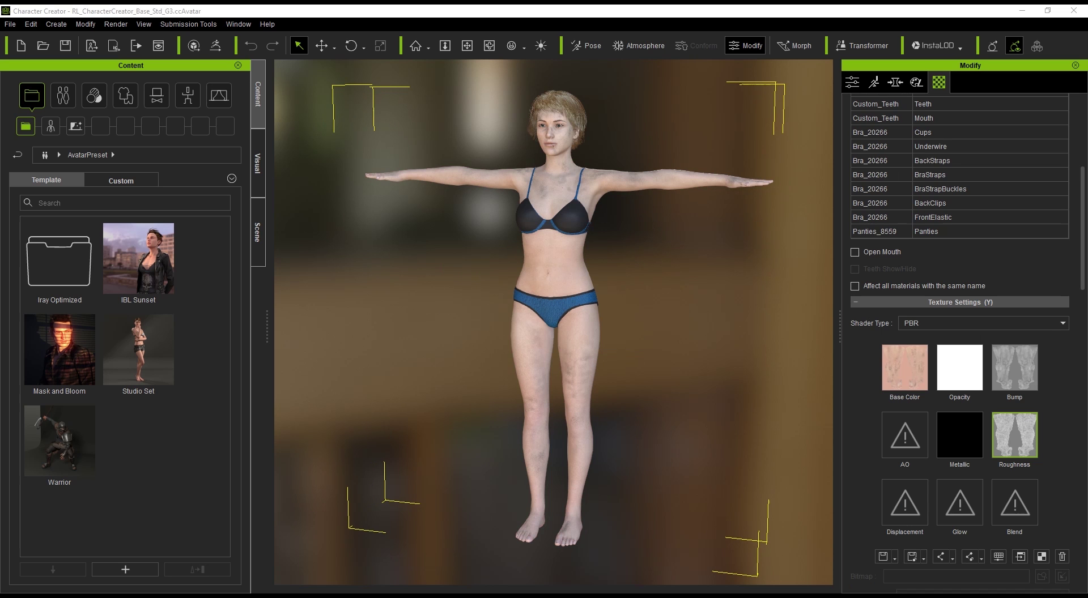
Examine the imported character's face from both sides and the Bump and Roughness textures of its skin materials
{"action": "scroll", "coordinate": [576, 262], "scroll_direction": "up", "scroll_amount": 10}
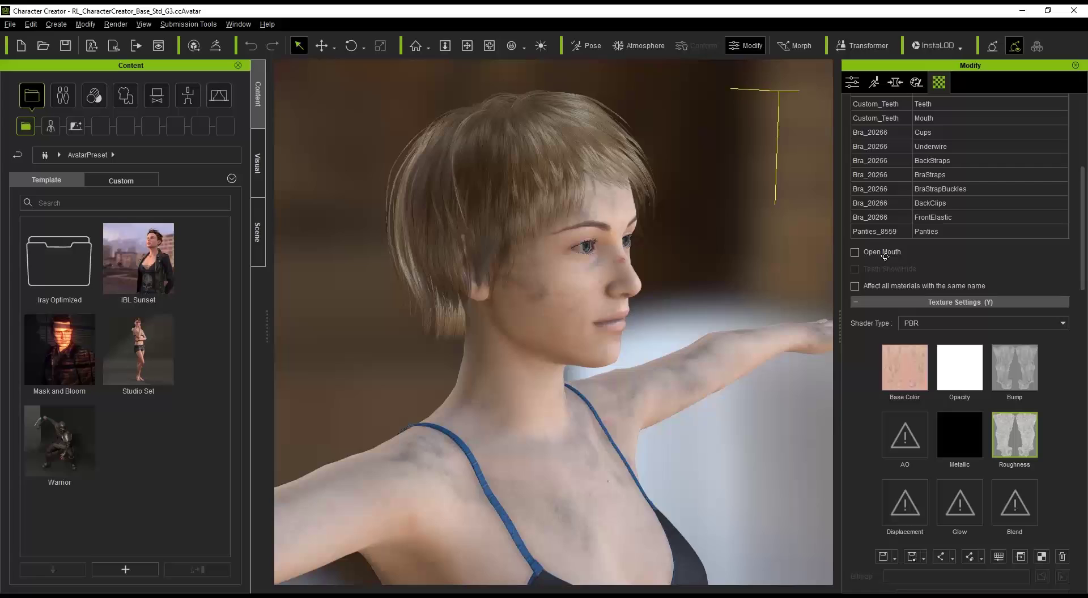
{"action": "scroll", "coordinate": [686, 266], "scroll_direction": "up", "scroll_amount": 8}
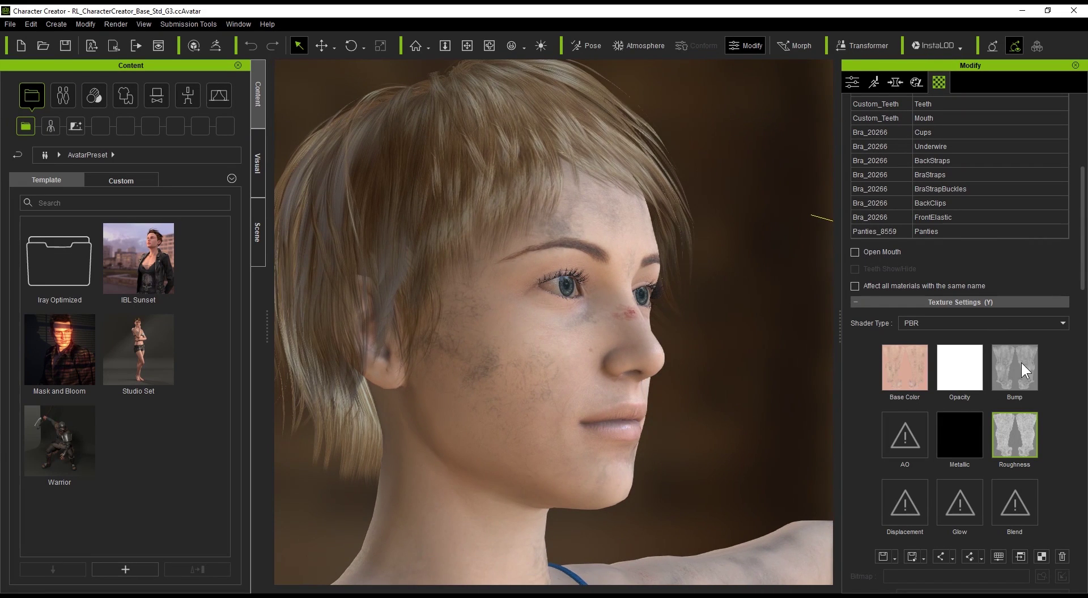
{"action": "left_click", "coordinate": [1017, 433]}
{"action": "scroll", "coordinate": [1018, 396], "scroll_direction": "up", "scroll_amount": 5}
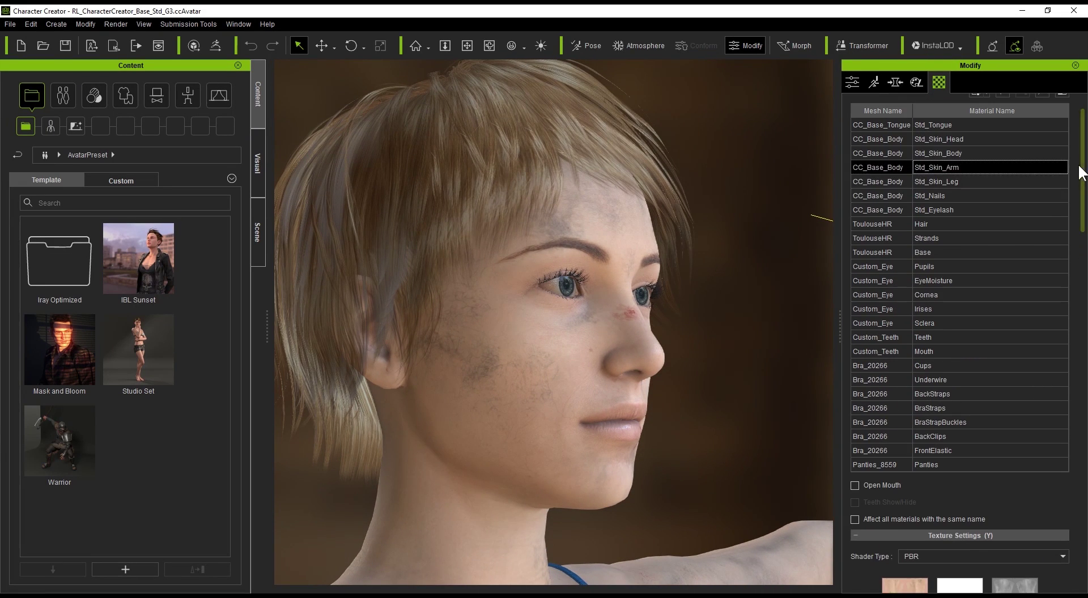
{"action": "scroll", "coordinate": [1023, 321], "scroll_direction": "down", "scroll_amount": 3}
{"action": "left_click", "coordinate": [1019, 470]}
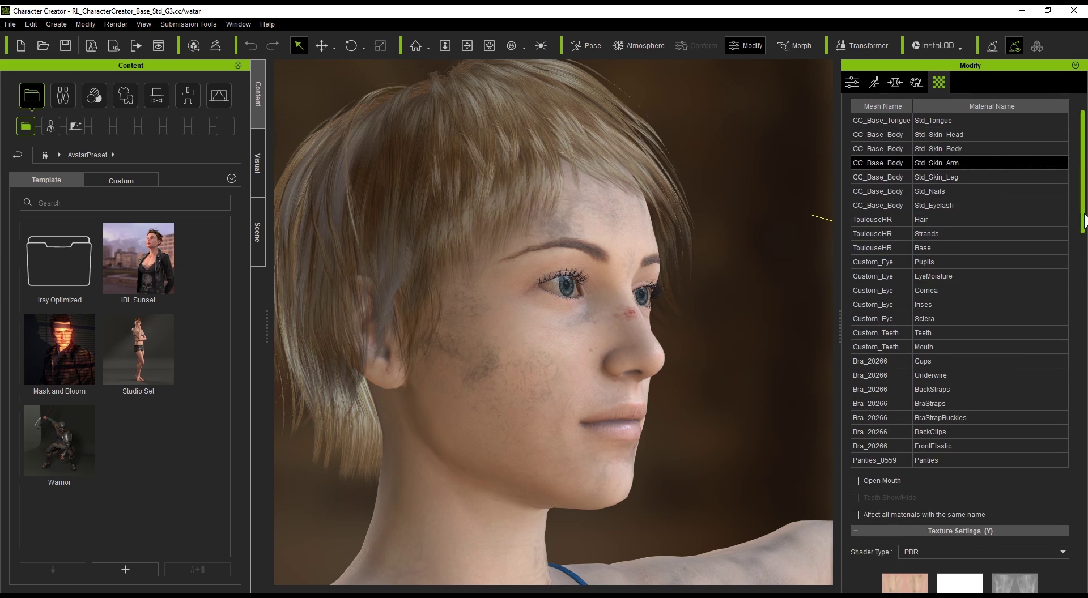
{"action": "scroll", "coordinate": [1018, 477], "scroll_direction": "up", "scroll_amount": 5}
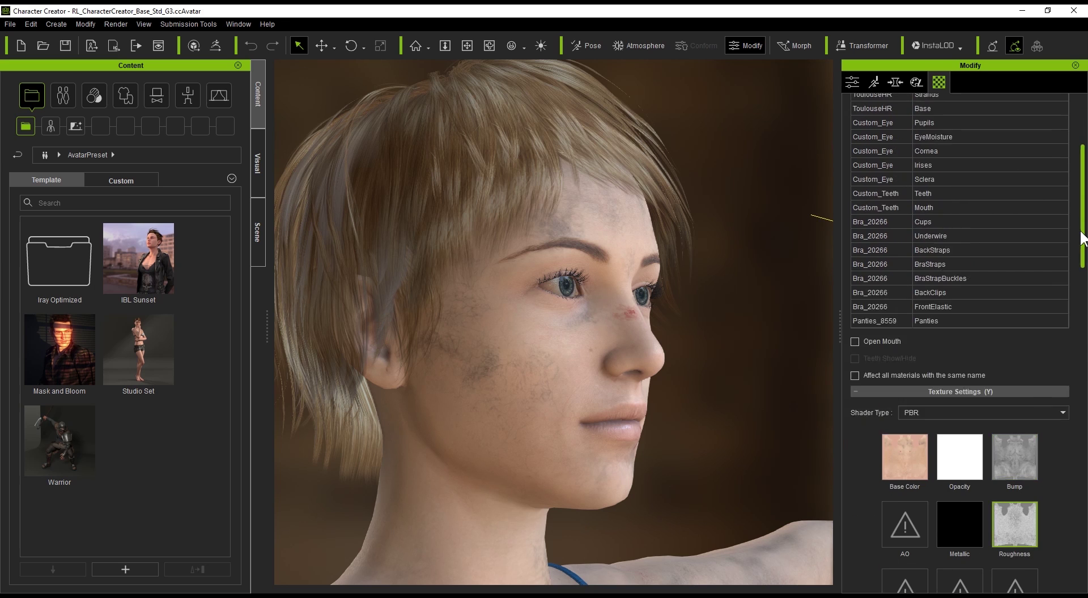
{"action": "scroll", "coordinate": [957, 402], "scroll_direction": "down", "scroll_amount": 5}
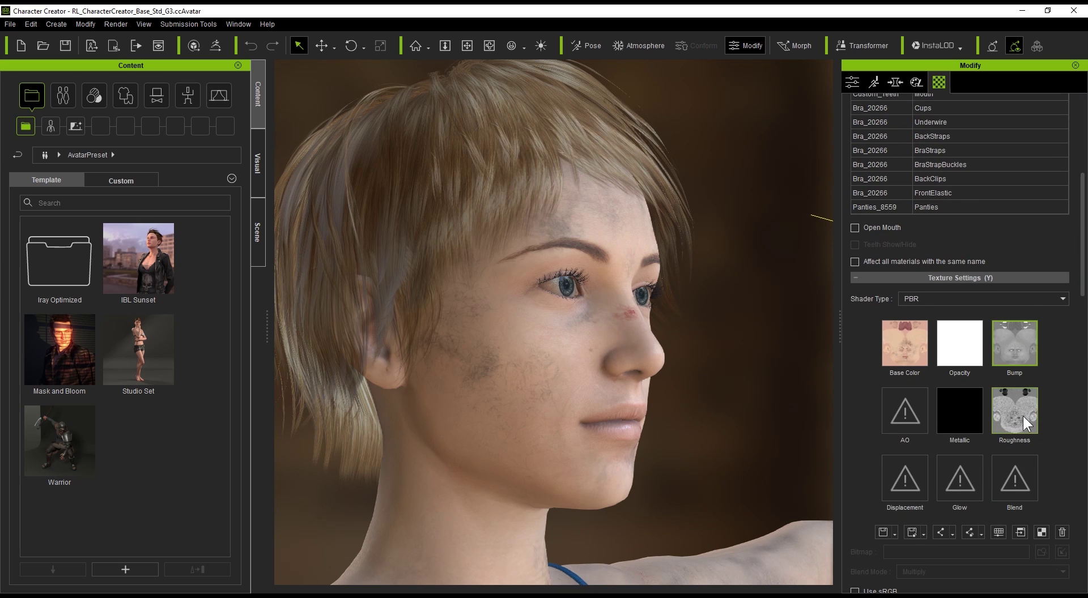
{"action": "right_click_drag", "start_coordinate": [596, 397], "coordinate": [306, 426]}
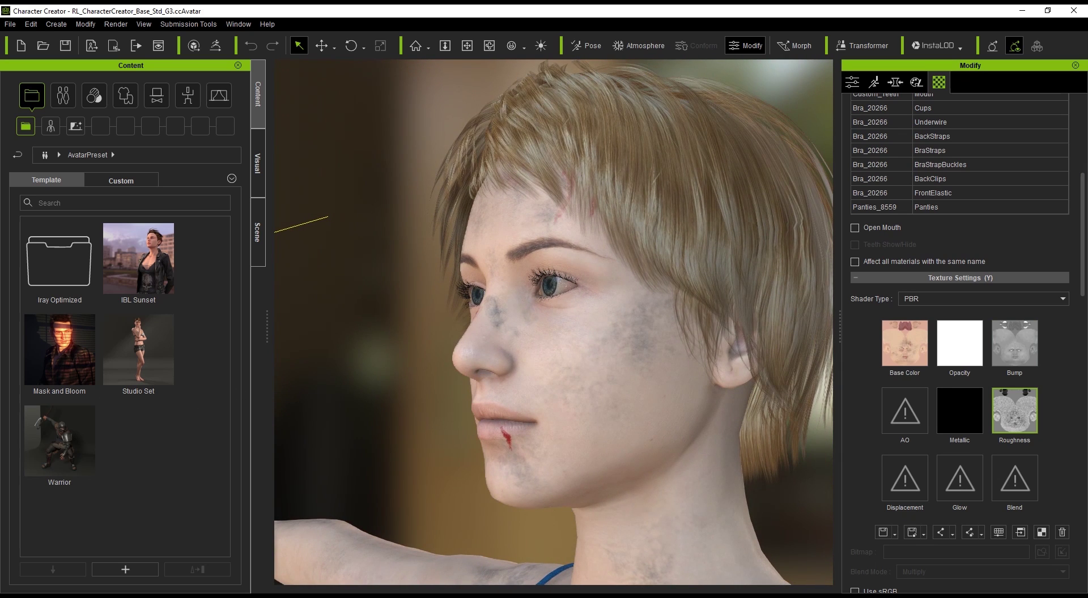